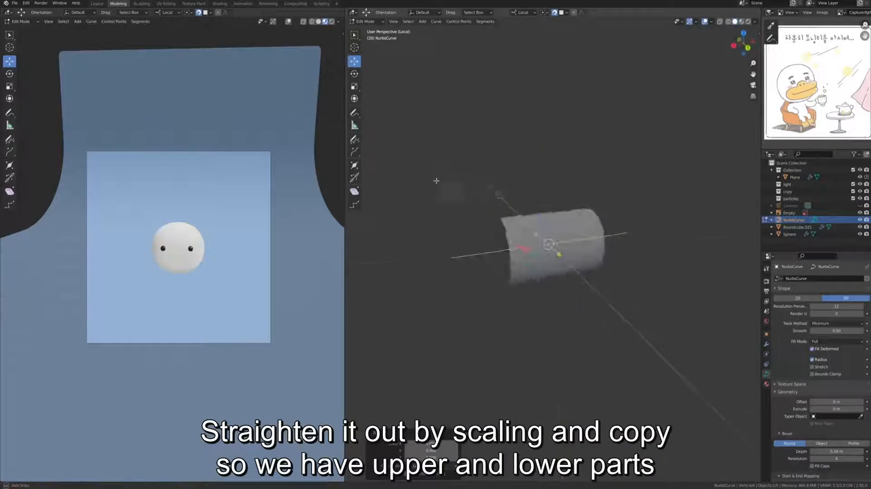
Set the curve's bevel depth to 0.11 m and position its upper and lower strands over the reference beak
drag(836, 451, 821, 451)
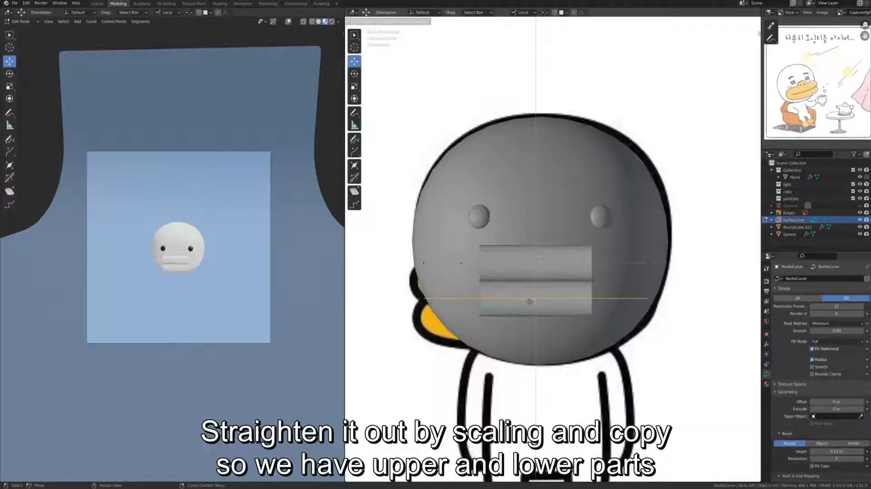
click(531, 294)
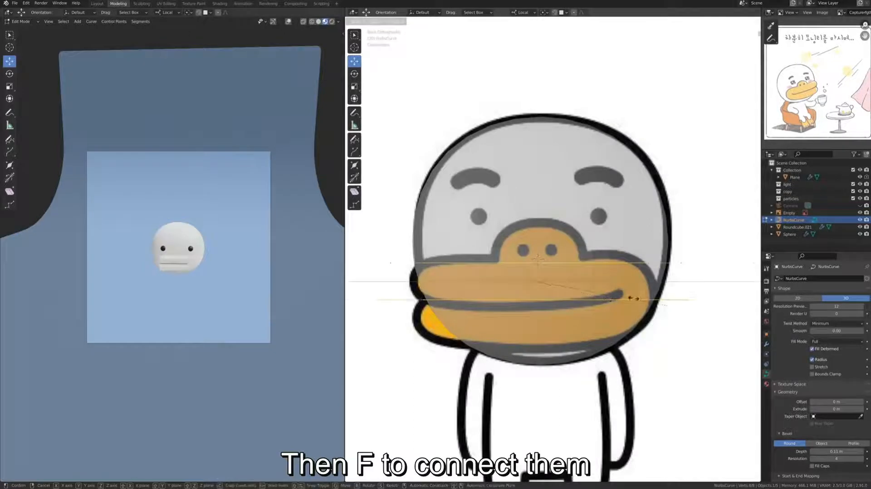
click(497, 248)
key(g)
click(496, 270)
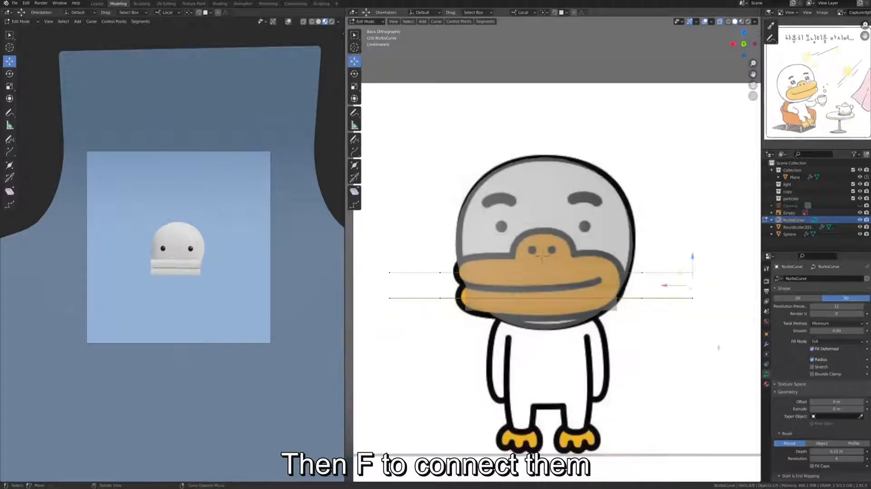
Connect the selected ends of the two strands with a segment and shift the bend along X to the beak's mouth corner
key(f)
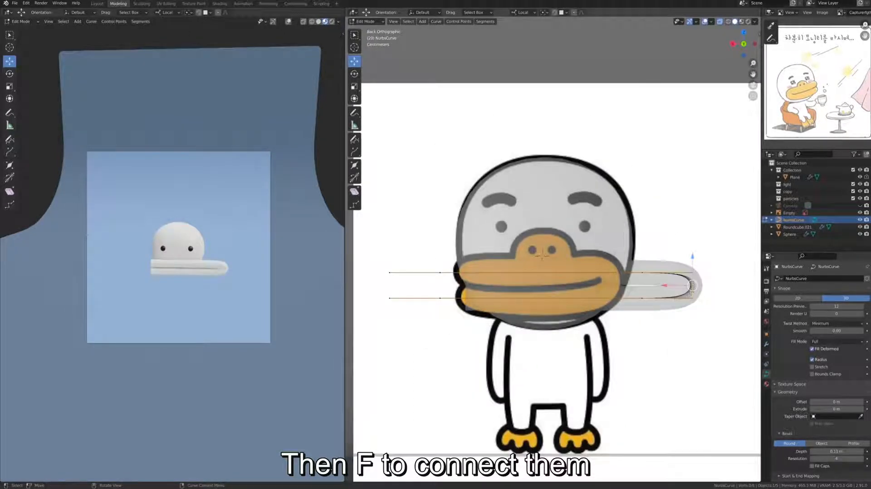
key(g)
key(x)
click(629, 280)
scroll(626, 291, up, 3)
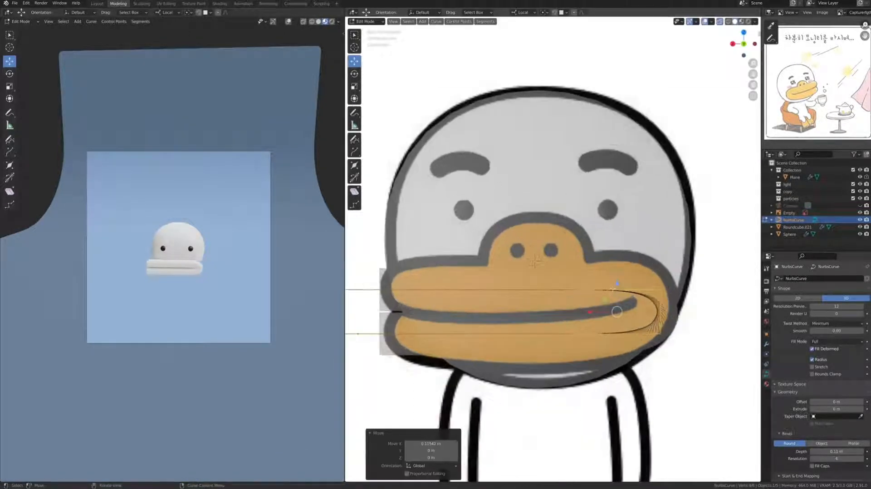
Move the upper control point of the bend up along Z to follow the reference beak
click(658, 291)
key(g)
key(z)
click(653, 275)
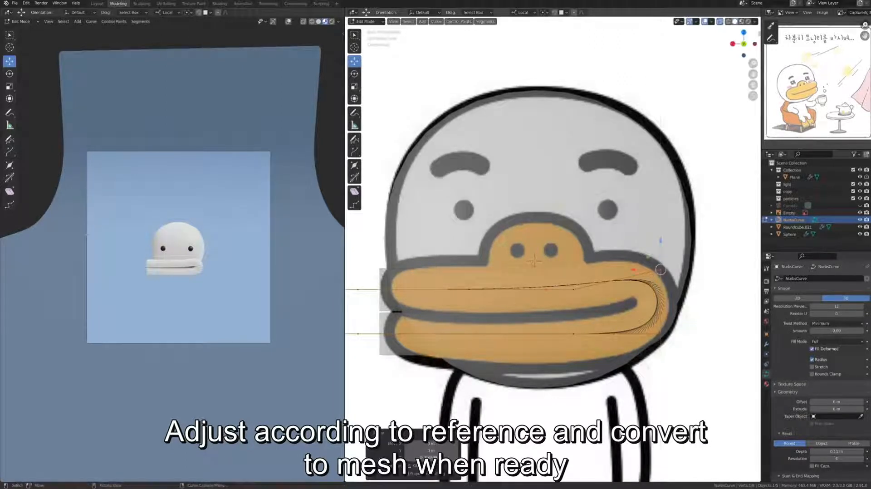
Adjust the middle control points to the reference smile line and scale the two open-end points together
click(574, 291)
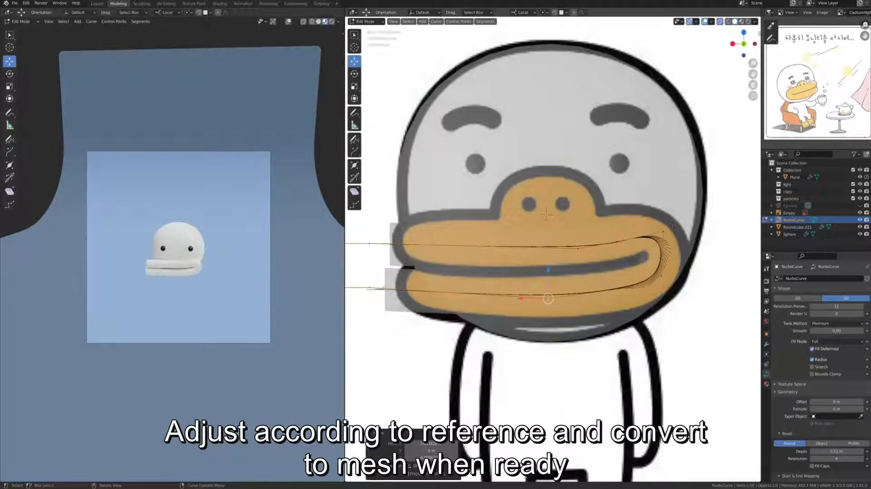
click(382, 288)
shift+click(371, 245)
key(s)
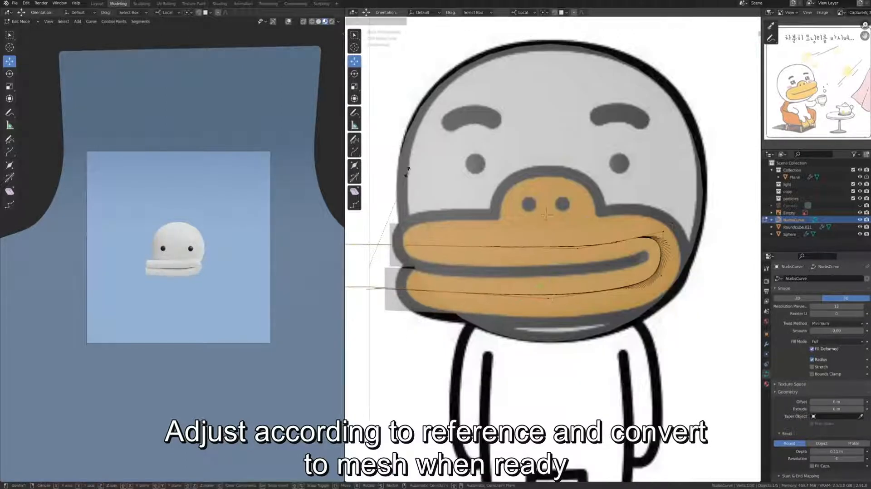
click(406, 168)
Move the upper strand's middle point along the lip and bring both open-end points in toward the beak
click(579, 250)
key(g)
click(529, 265)
scroll(487, 271, down, 3)
click(448, 248)
shift+click(448, 272)
key(g)
click(492, 287)
scroll(492, 288, up, 4)
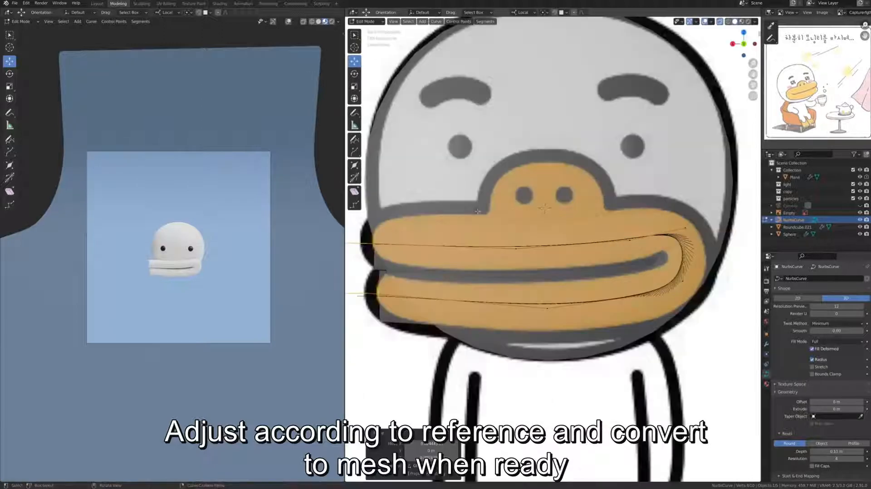
Move and rotate the upper strand's two outer points, and raise the point before the bend to match the reference
click(371, 244)
shift+click(517, 248)
key(g)
click(508, 221)
key(r)
click(510, 224)
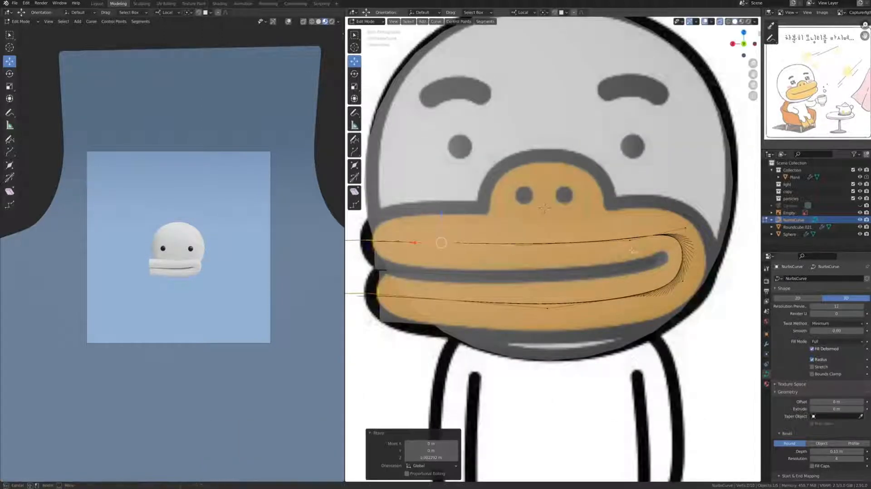
click(630, 239)
key(space)
key(g)
click(628, 233)
Leave edit mode and simplify the beak curve by lowering its bevel resolution and using a spline Resolution U of 1
key(Tab)
scroll(628, 233, down, 5)
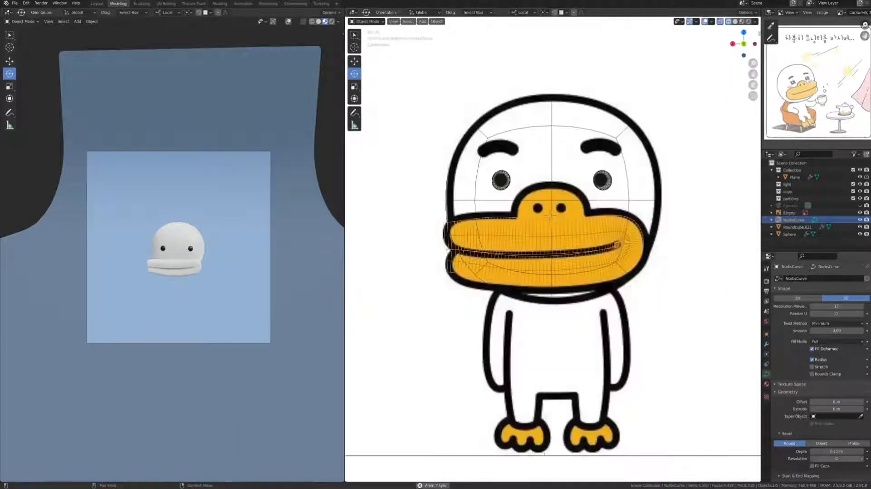
scroll(796, 449, down, 5)
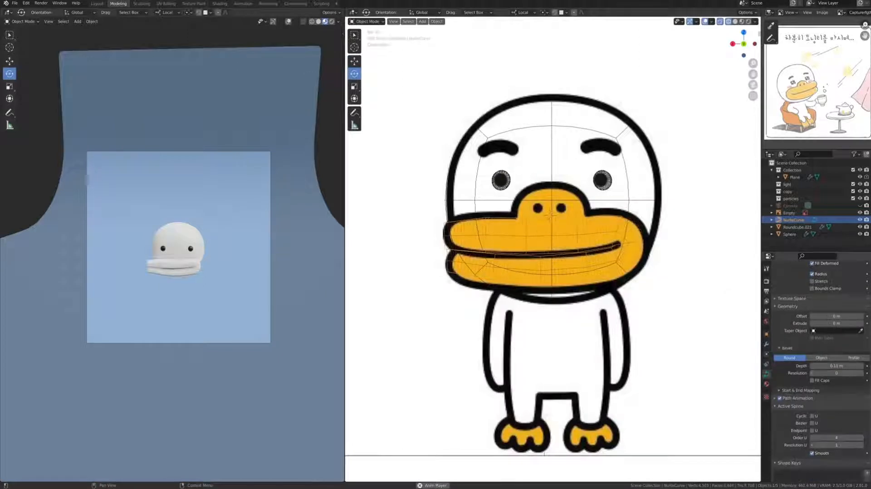
drag(807, 380, 811, 382)
click(720, 22)
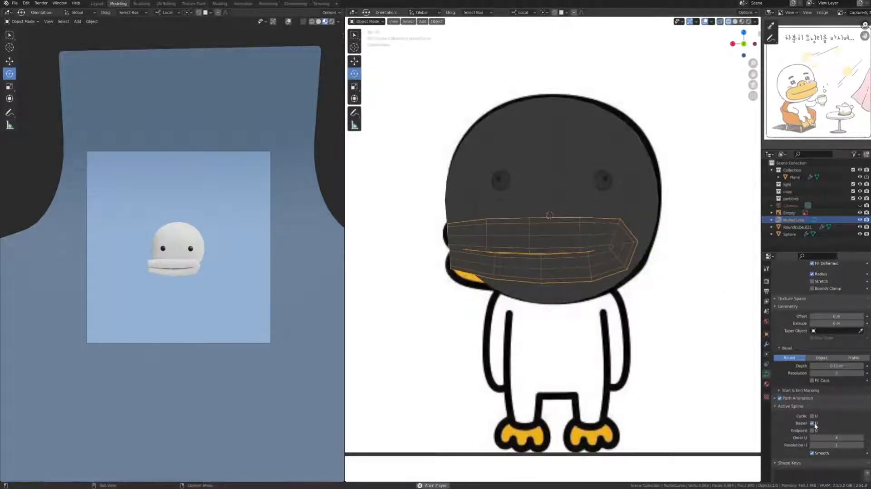
Convert the beak curve to a mesh
click(766, 344)
scroll(524, 279, up, 2)
key(F3)
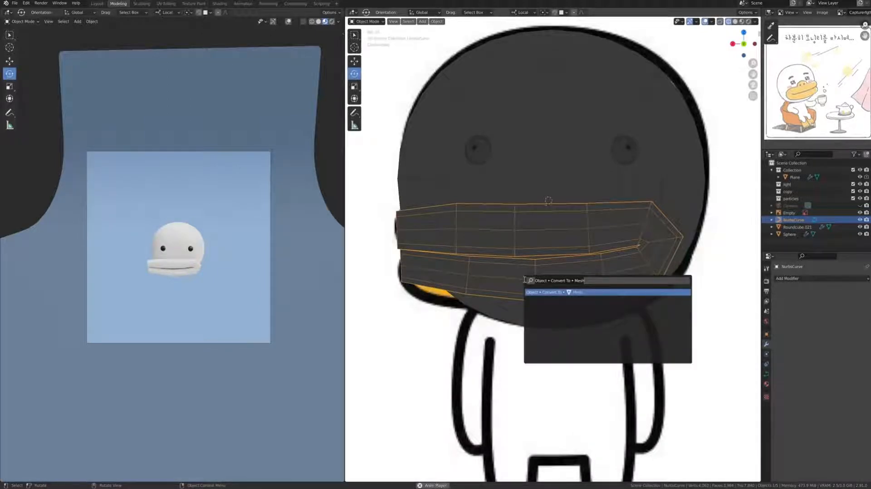
click(537, 292)
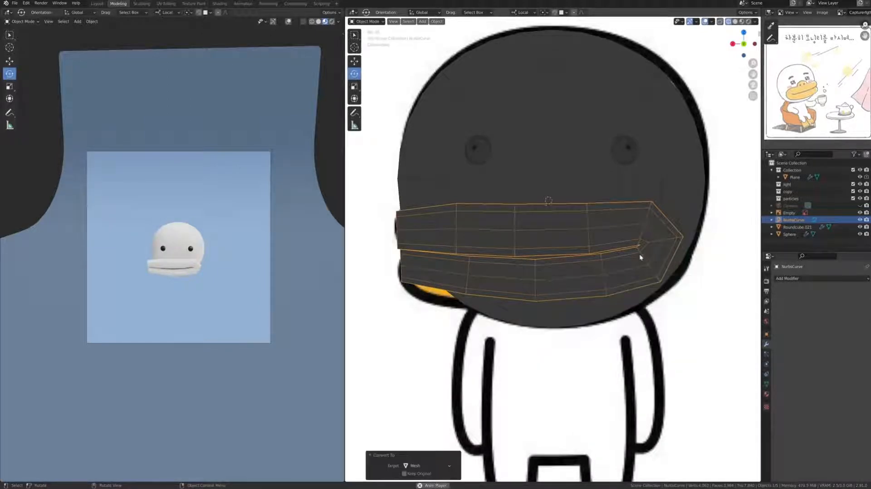
Bevel the inner edges at the mouth corner of the beak mesh and move the bevelled part into place
key(Tab)
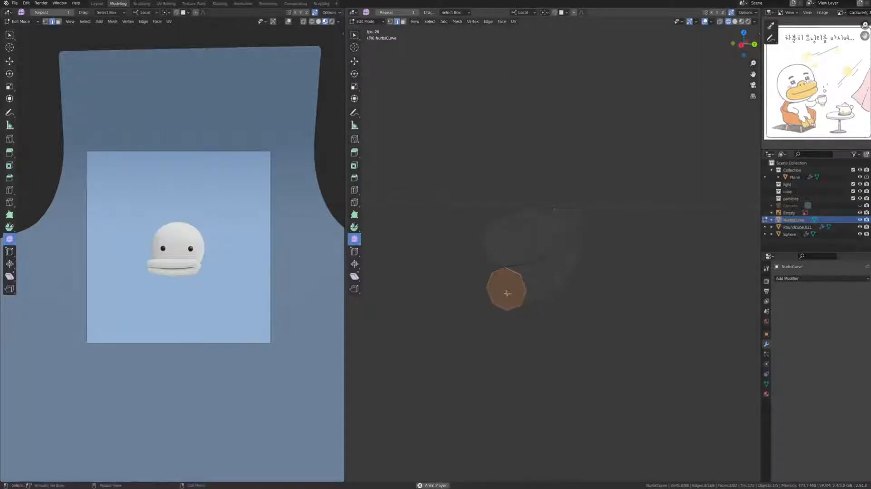
key(1)
key(KP_3)
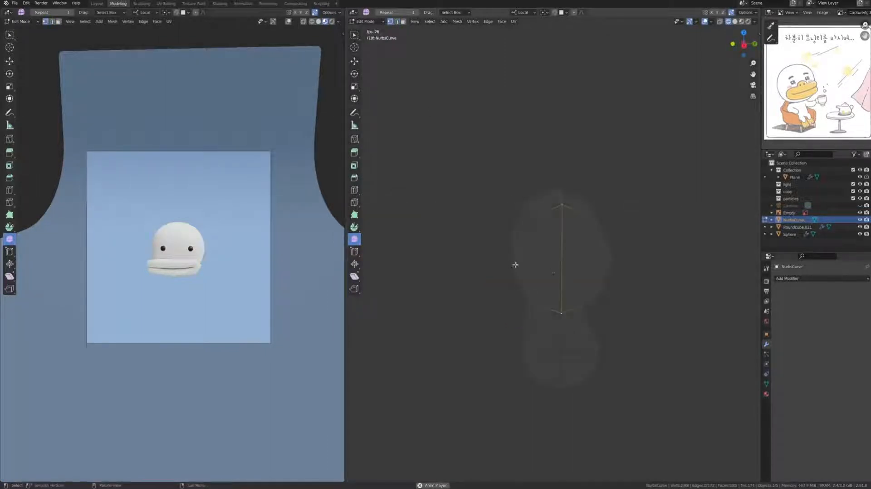
middle_drag(655, 243, 664, 247)
key(ctrl+b)
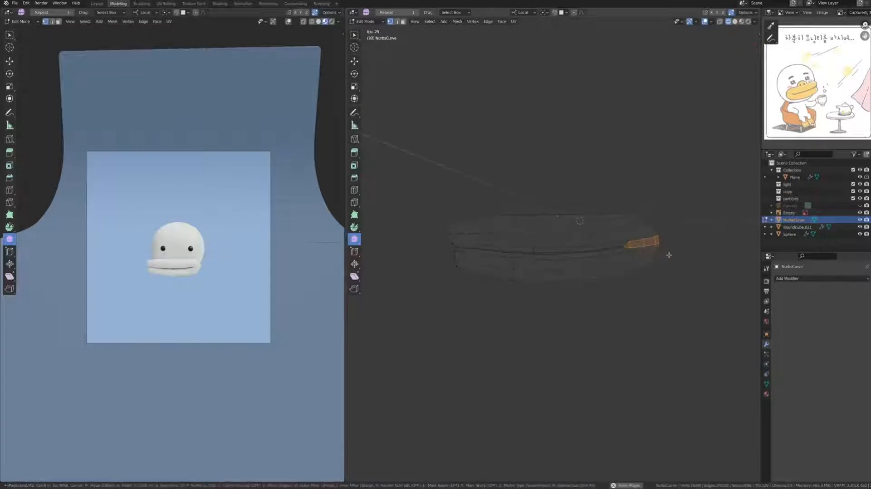
click(684, 256)
key(s)
click(677, 253)
key(ctrl+z)
key(g)
click(651, 241)
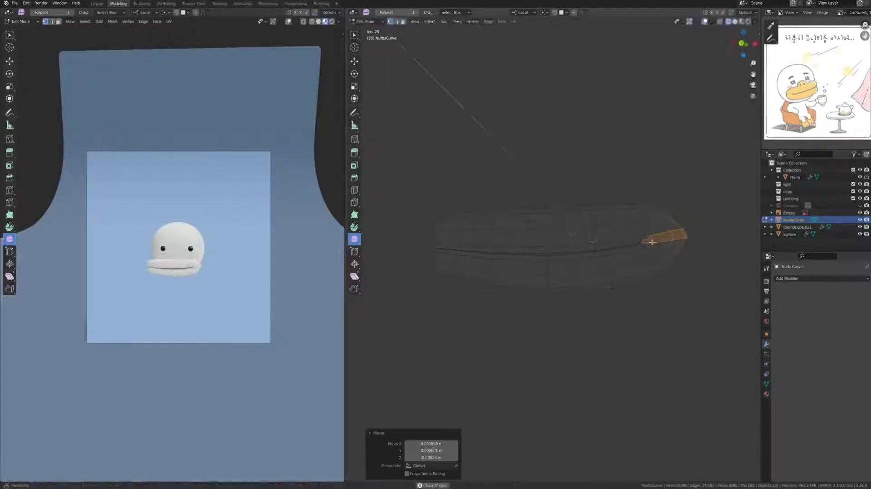
Rotate and move the edge loops around the beak's closed end so they fan evenly around the mouth corner
key(KP_1)
key(alt+z)
alt+click(433, 229)
key(r)
key(g)
click(522, 211)
alt+click(448, 222)
key(r)
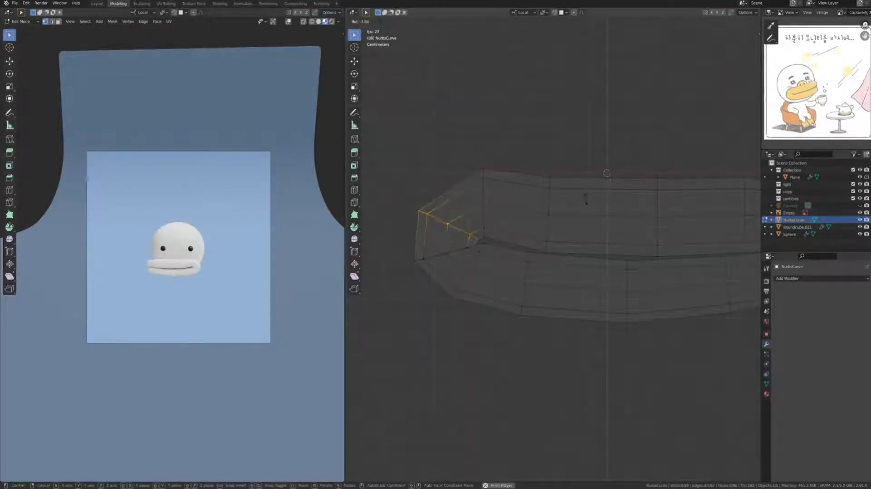
click(585, 199)
key(g)
click(512, 239)
Slide the edge loop beside the mouth corner along the beak surface
alt+click(483, 246)
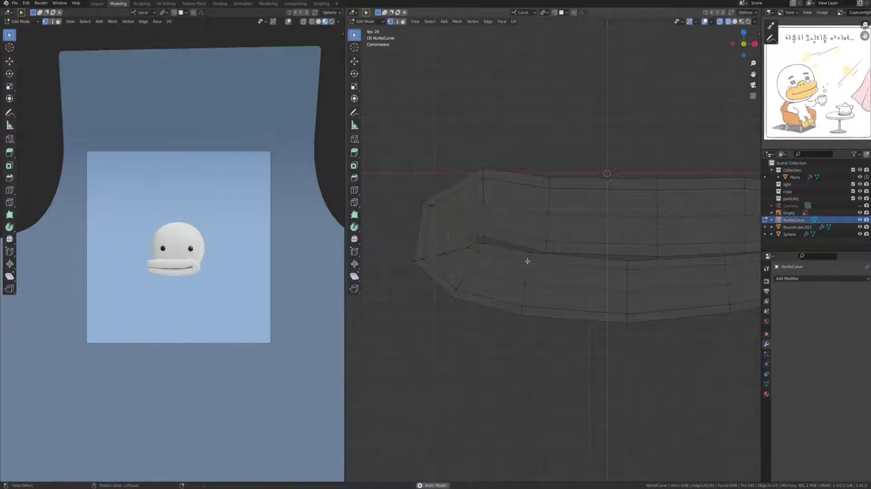
key(g)
key(g)
click(565, 289)
key(g)
shift+middle_drag(626, 237, 519, 233)
scroll(519, 233, down, 2)
Slide the lengthwise edge loops of the upper and lower lips beside the mouth line and adjust their position
alt+click(546, 236)
key(g)
key(g)
alt+click(524, 260)
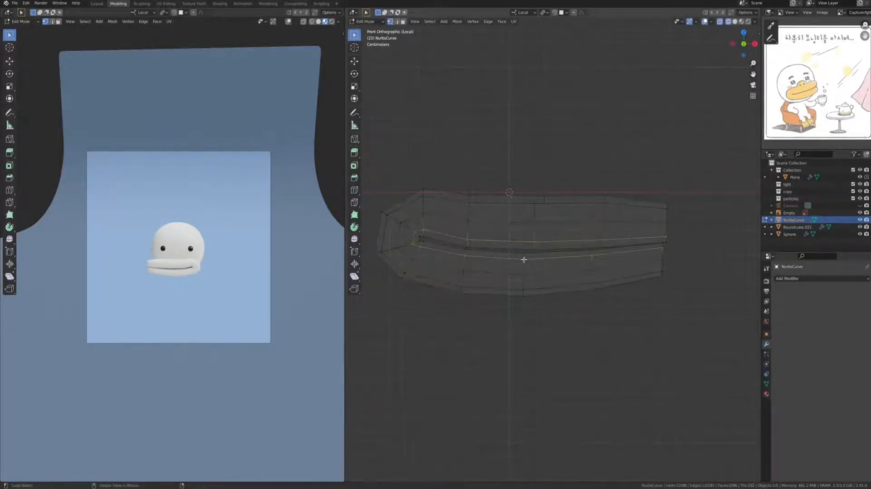
key(g)
key(g)
click(563, 276)
key(g)
click(661, 256)
Sculpt the beak's lips, mouth corner and open end with the Elastic Deform brush to match the reference outline
scroll(675, 271, up, 2)
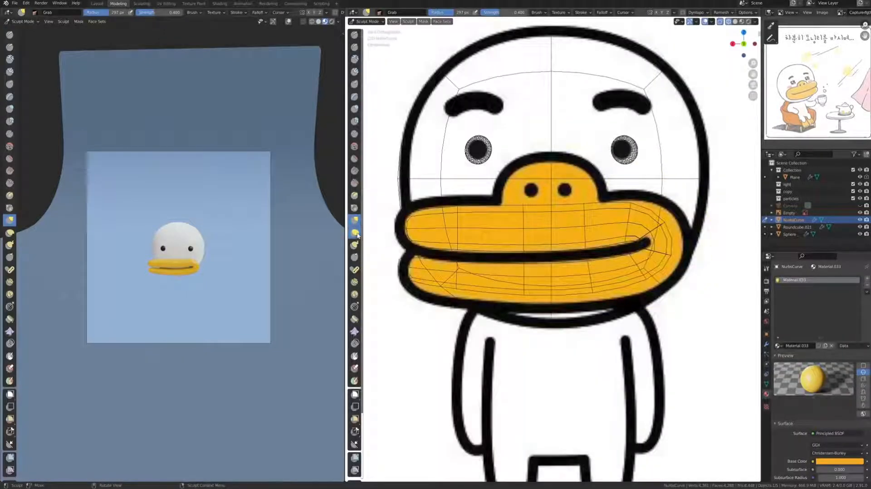
click(358, 236)
mouse_move(649, 245)
mouse_down()
mouse_move(658, 246)
mouse_move(625, 258)
mouse_up()
drag(546, 283, 547, 291)
mouse_move(458, 291)
mouse_down()
mouse_move(455, 270)
mouse_move(422, 268)
mouse_up()
key(f)
click(426, 268)
drag(502, 241, 525, 261)
drag(593, 263, 594, 260)
drag(647, 267, 650, 269)
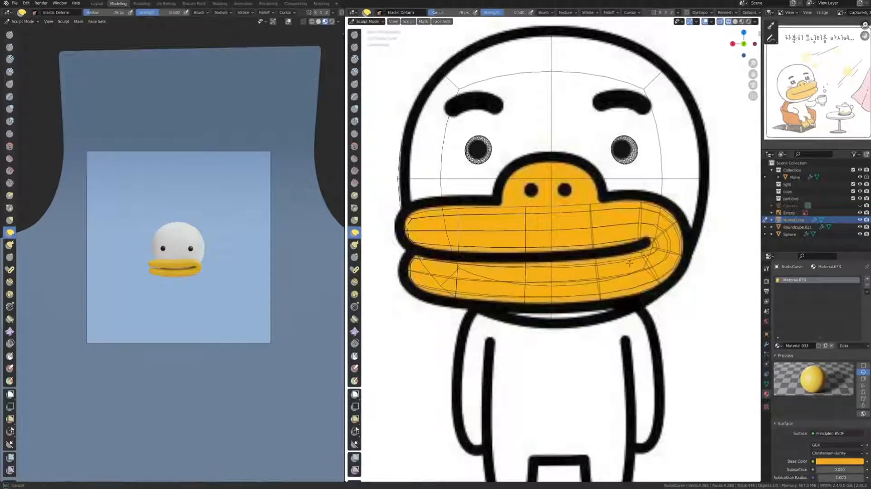
drag(638, 227, 639, 230)
drag(484, 244, 449, 229)
drag(435, 231, 433, 229)
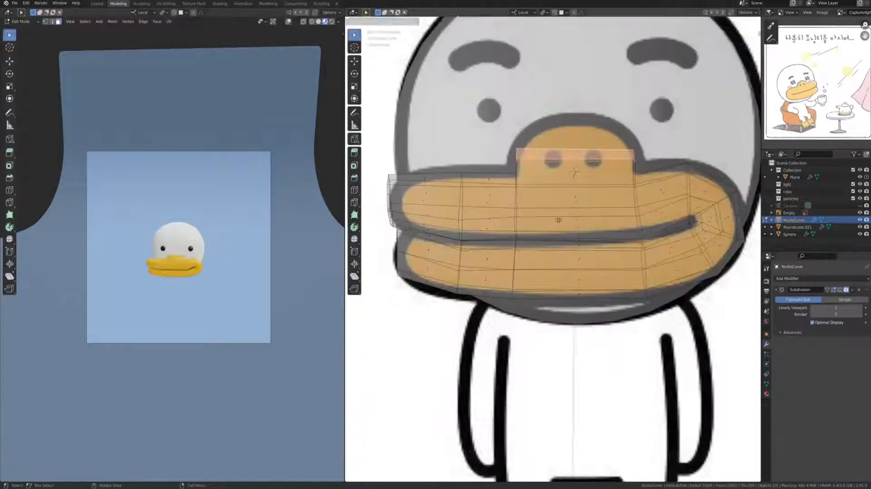
Extrude the beak's top middle faces upward in two stages, scaling each narrower to form the nose bump
click(558, 220)
key(s)
click(560, 219)
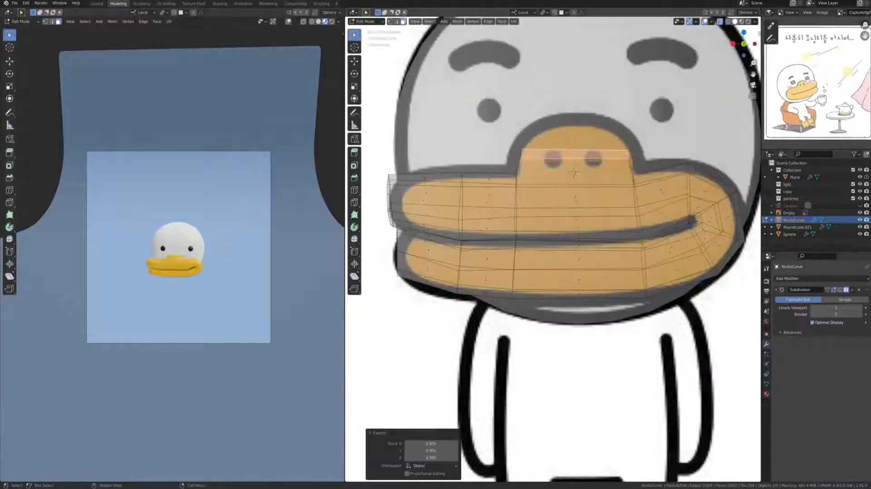
key(e)
click(563, 193)
key(s)
click(569, 181)
Add one vertical loop cut through the middle of the beak and reshape the nose bump's top vertices to the reference
key(ctrl+r)
shift+middle_drag(582, 258, 572, 326)
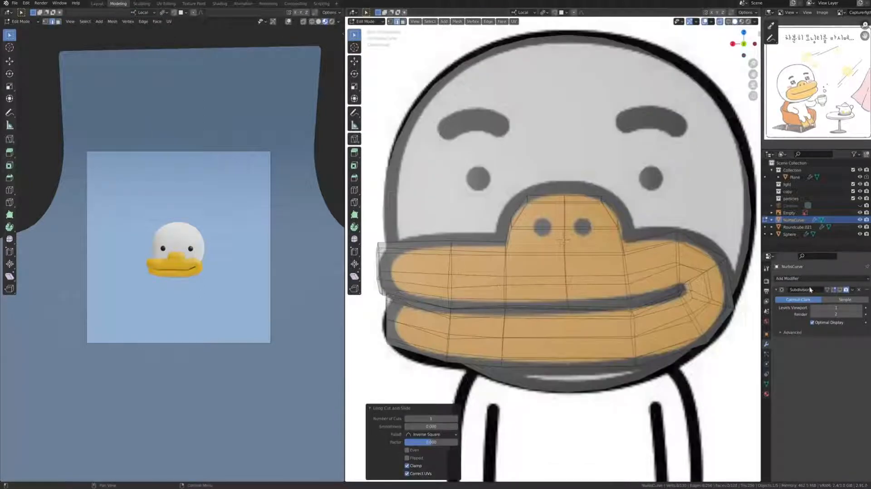
key(s)
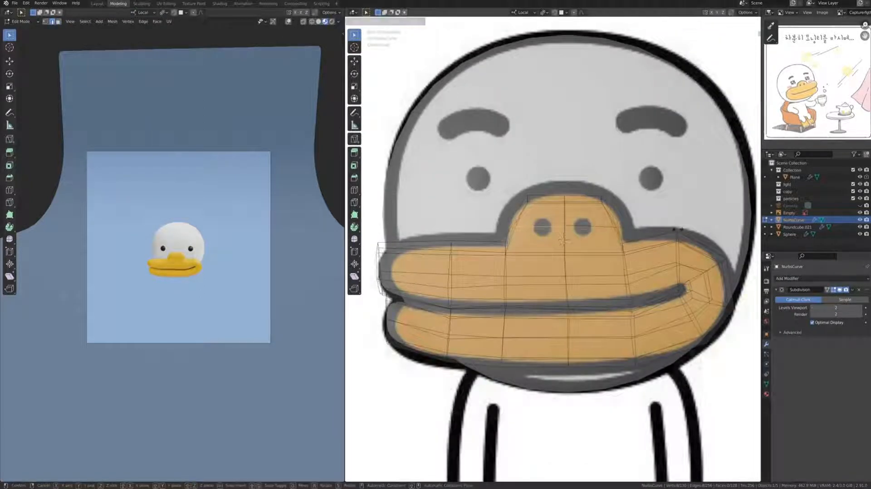
click(525, 197)
key(g)
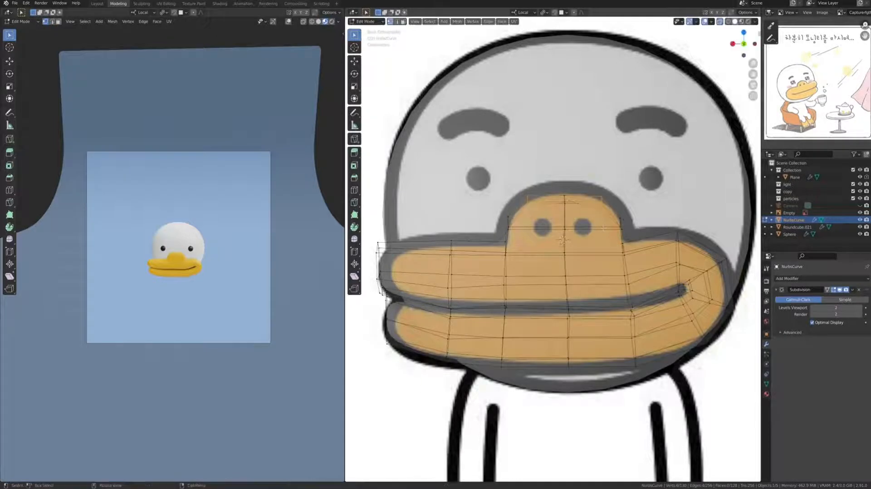
click(604, 236)
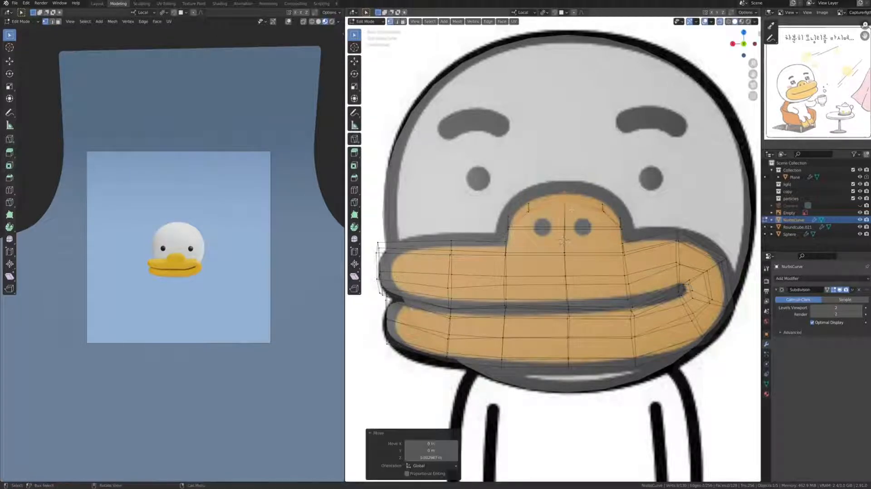
Bevel the vertical centre edges of the upper and lower beak into two loops and show the subdivision on the edit cage
key(ctrl+b)
click(633, 257)
alt+click(569, 329)
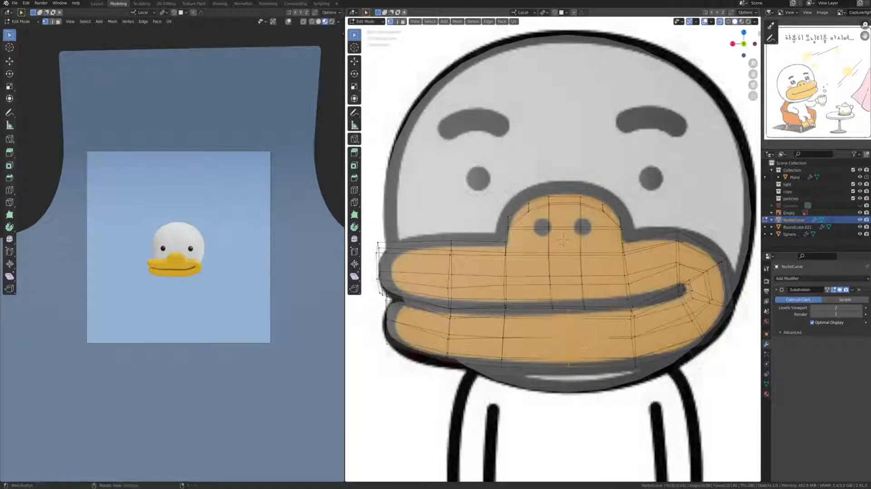
key(ctrl+b)
click(581, 253)
scroll(581, 253, up, 1)
click(827, 289)
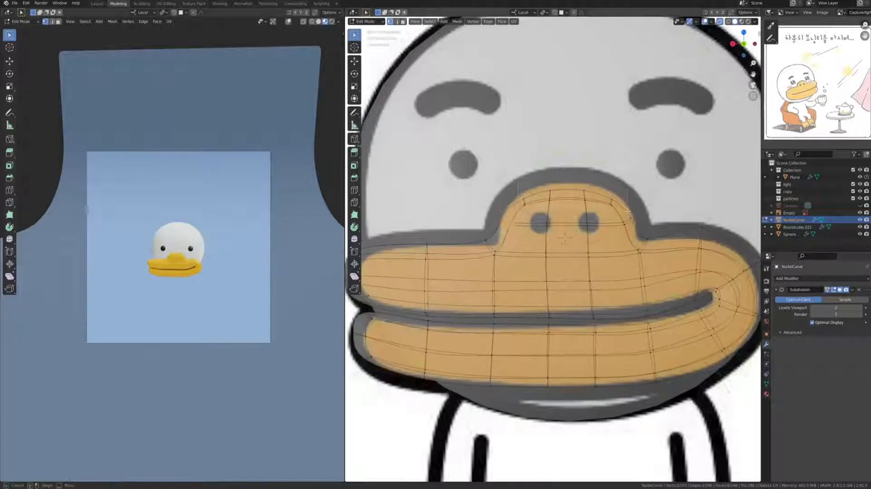
Move and scale the nose bump's upper vertices to fit the rounded reference outline
key(g)
click(657, 208)
key(g)
click(649, 196)
key(s)
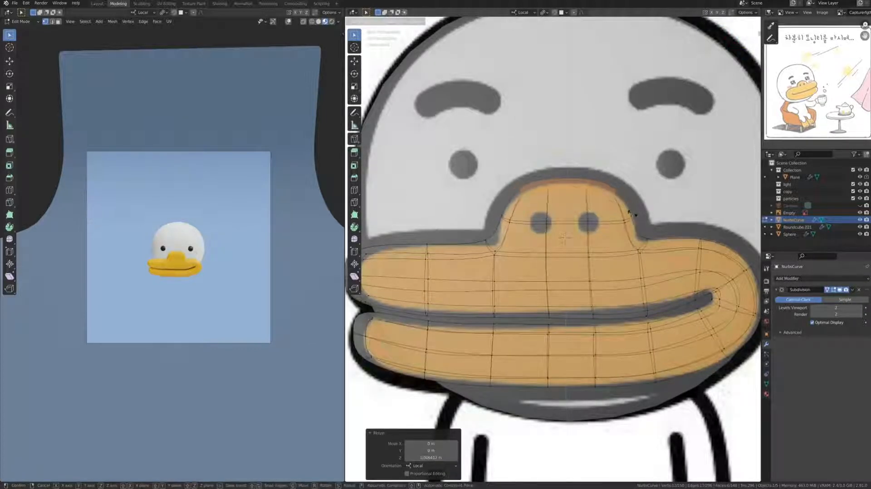
click(632, 213)
Add a loop cut near the base of the nose bump and scale it to fit the contour
key(ctrl+r)
double_click(639, 240)
key(s)
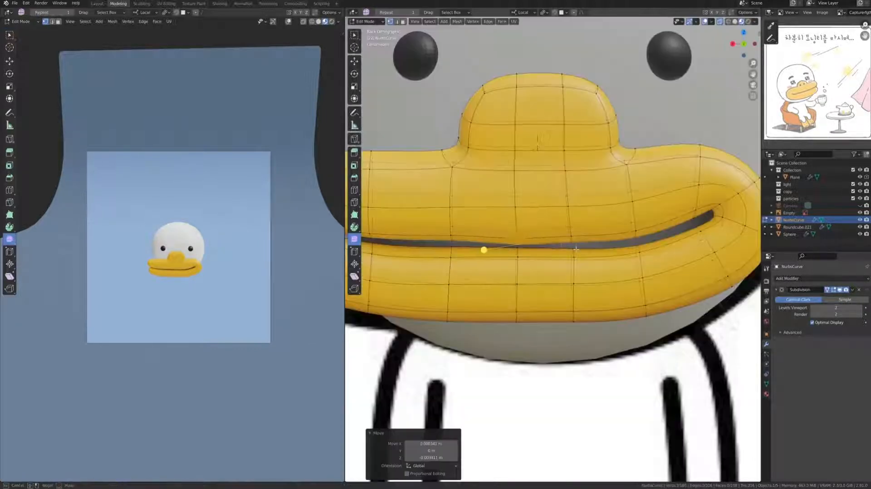
Move the vertices along the mouth line to close the gap between the lips from the centre to the mouth corner
click(567, 278)
key(g)
click(583, 250)
key(g)
click(644, 288)
click(708, 240)
key(g)
click(731, 251)
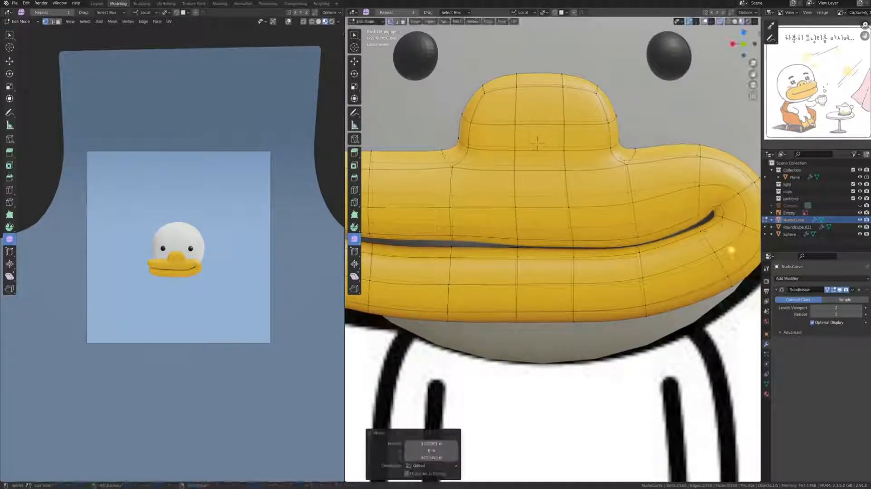
Move the vertex below the mouth corner slightly to refine the closed lip line
click(716, 246)
key(g)
click(715, 250)
shift+middle_drag(715, 250, 725, 241)
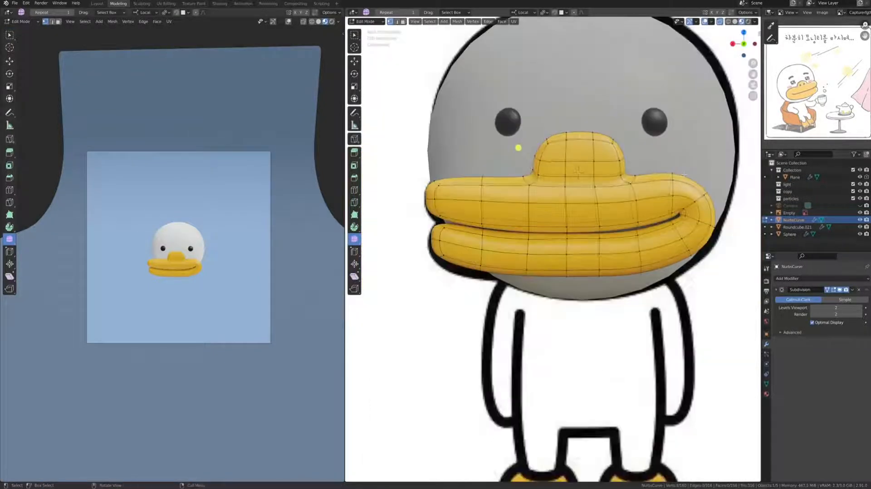
Scale the vertices around the nose bump's base along X with X-ray on to fit the reference outline
drag(520, 166, 640, 183)
key(s)
key(x)
click(663, 166)
click(720, 22)
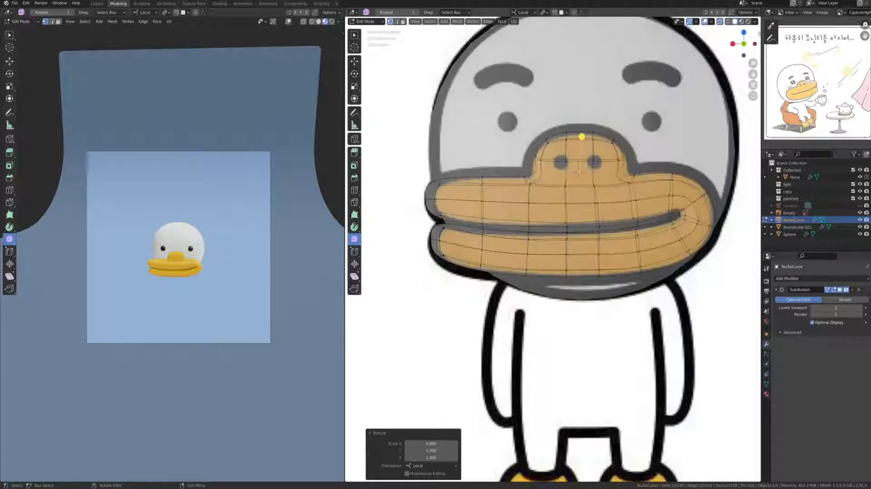
drag(517, 167, 644, 186)
key(s)
key(x)
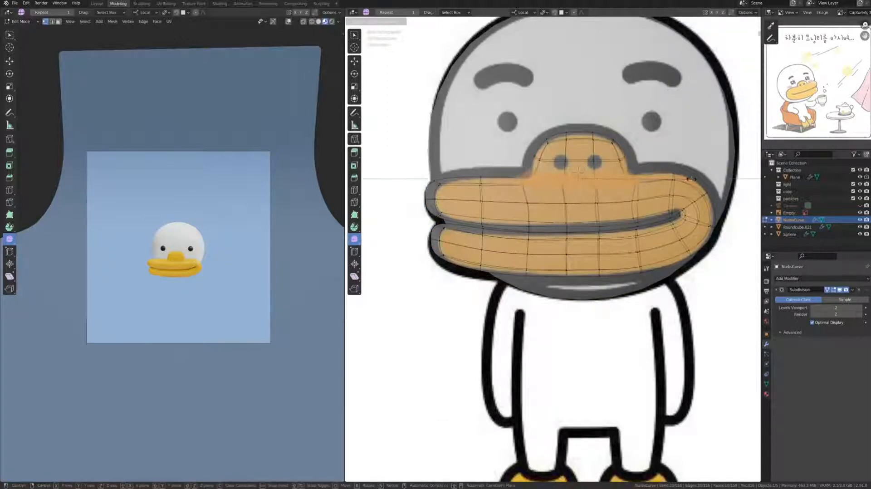
click(690, 178)
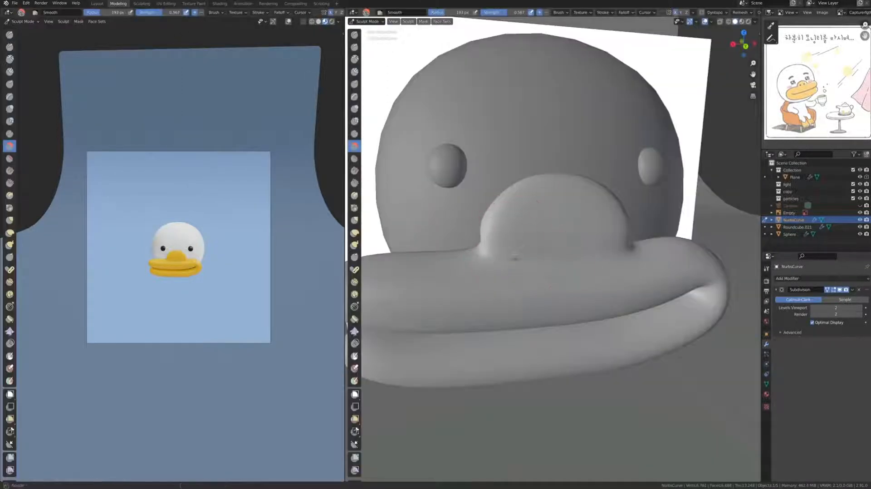
Flatten the back faces of the beak by scaling them so the beak sits neatly against the head
mouse_move(538, 201)
middle_down()
mouse_move(563, 265)
mouse_move(571, 213)
middle_up()
scroll(577, 285, down, 4)
middle_drag(578, 285, 499, 300)
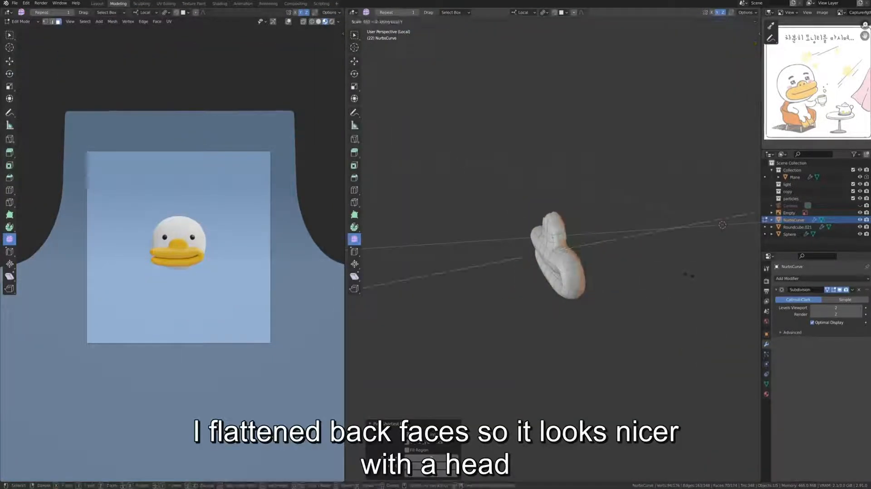
click(688, 275)
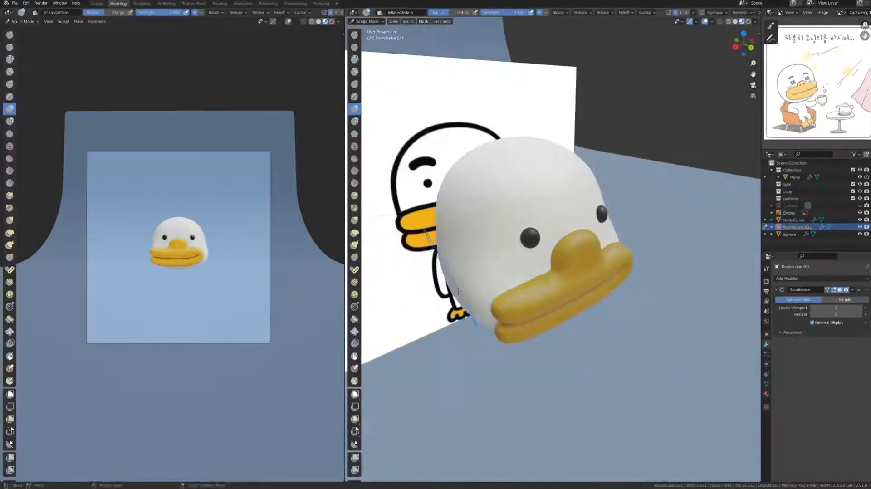
Refine the head's volume with the Inflate/Deflate and Grab brushes, following the reference outline
middle_drag(499, 226, 574, 327)
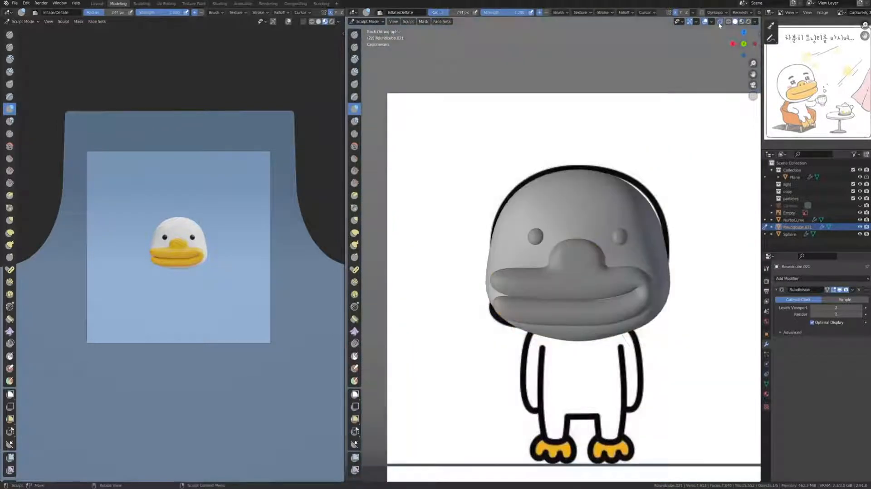
middle_drag(592, 277, 535, 313)
key(g)
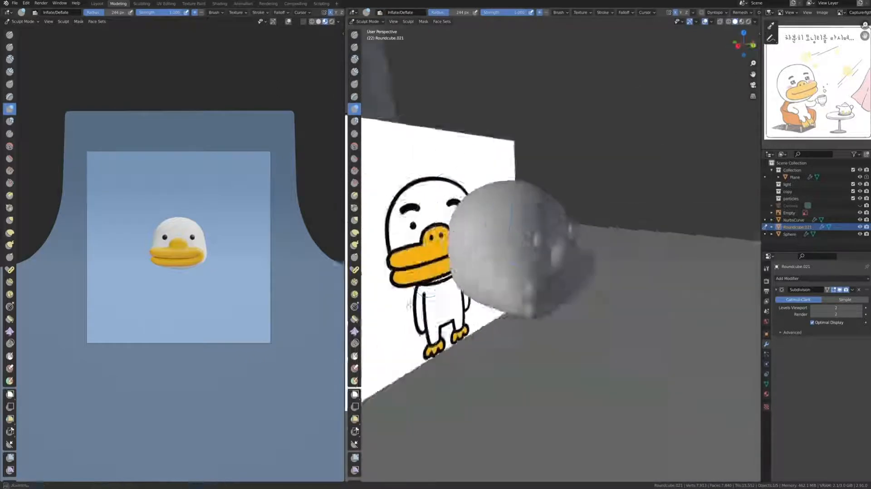
mouse_move(613, 195)
middle_down()
mouse_move(557, 184)
mouse_move(613, 223)
mouse_move(508, 283)
mouse_move(539, 312)
middle_up()
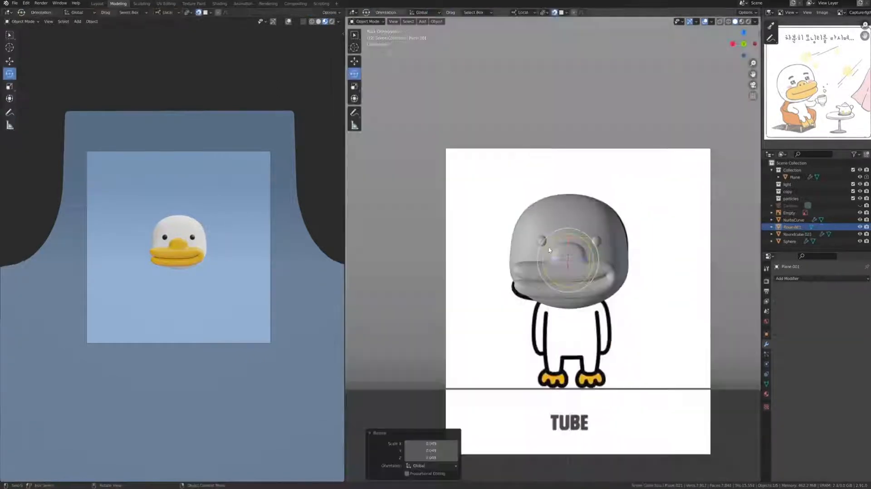
Scale the new plane down to eyebrow size and move it above the eye on the beak's blunt-end side
key(s)
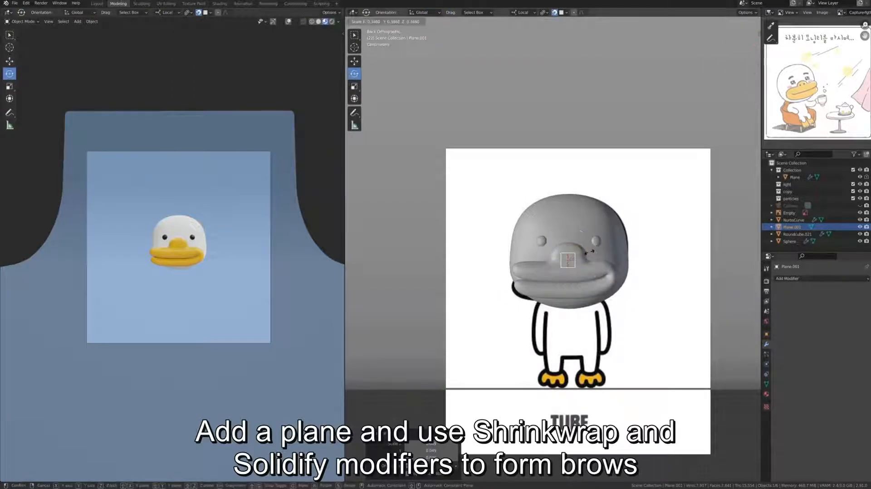
click(582, 256)
key(g)
click(554, 223)
Adjust the pivot and snapping options and move the small plane onto the head just above the eye
click(787, 278)
click(545, 13)
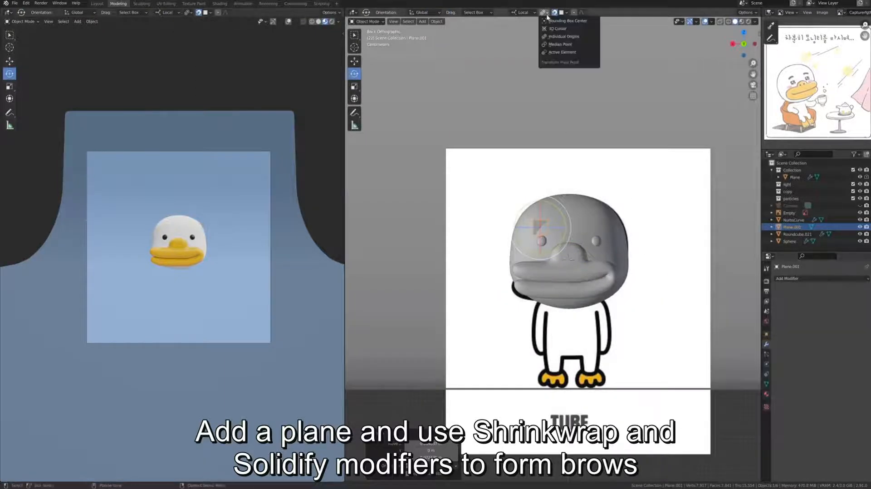
click(554, 21)
click(563, 12)
key(g)
click(540, 228)
Add a Shrinkwrap modifier targeting the head mesh and a Solidify modifier to the eyebrow plane
click(787, 279)
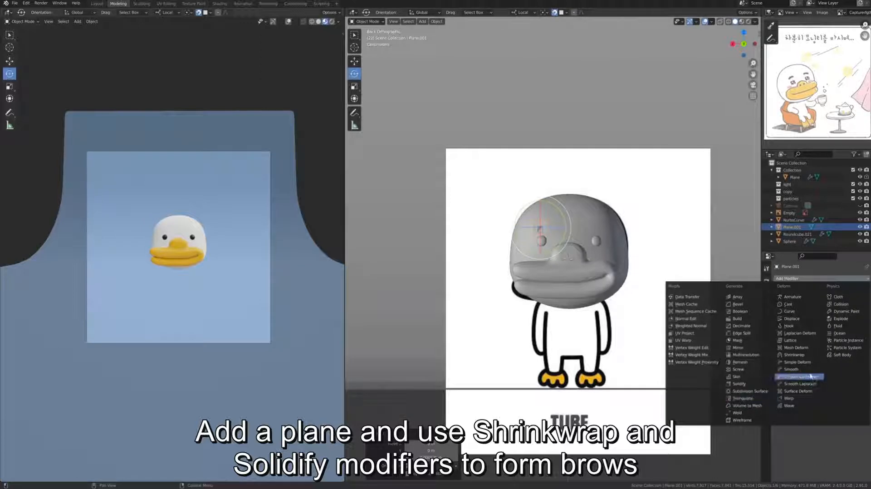
click(796, 355)
click(856, 317)
click(569, 220)
click(810, 279)
click(811, 279)
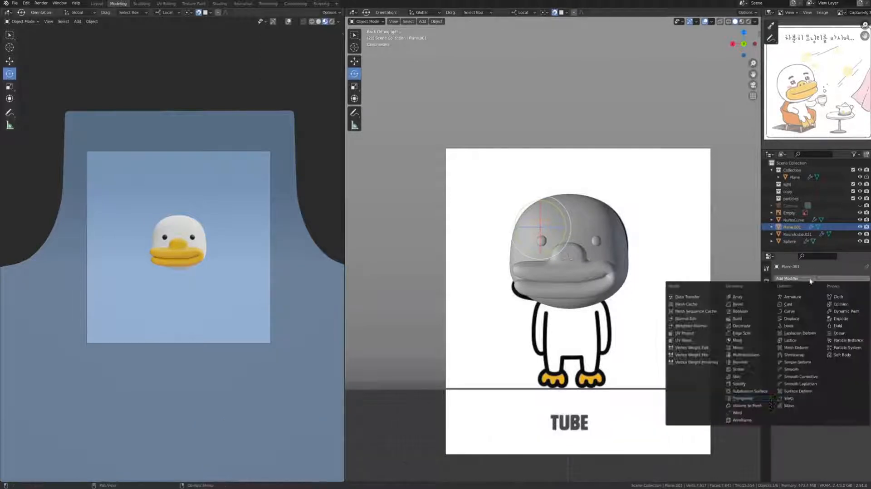
click(755, 384)
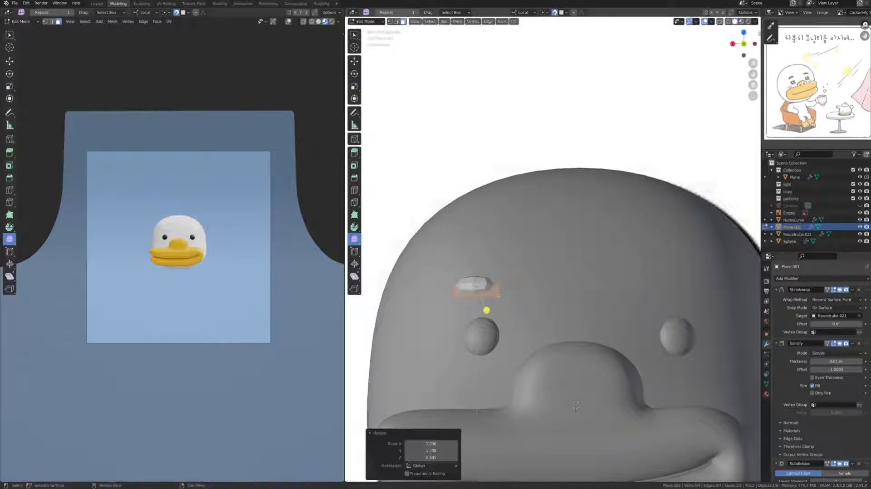
Move and rotate the flattened eyebrow plane to line up with the reference brow
key(g)
click(492, 285)
key(1)
key(r)
click(494, 281)
With X-ray on, move and rotate the plane's inner edge to follow the reference brow's curve
key(alt+z)
drag(472, 268, 496, 306)
key(g)
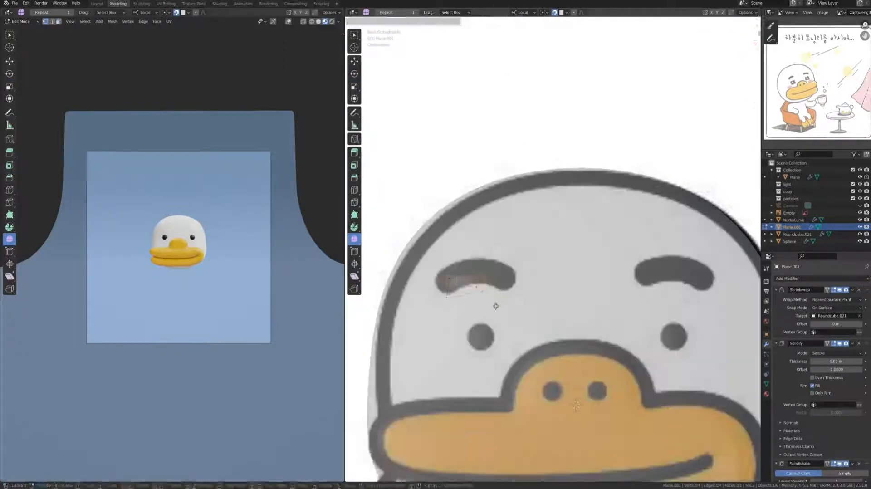
click(493, 301)
key(r)
click(485, 283)
Try to add a loop cut across the eyebrow plane
key(ctrl+r)
click(481, 277)
click(476, 281)
key(ctrl+z)
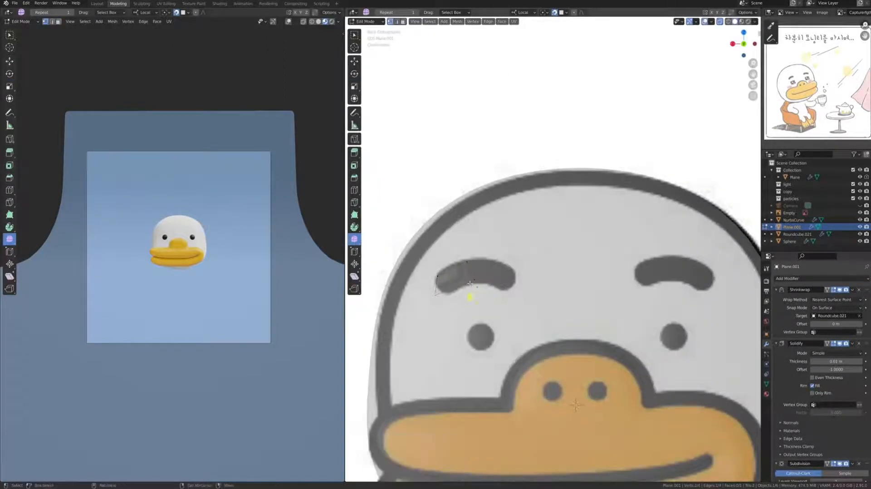
Scale and move the plane's edges to the brow's thickness and extrude the inner edge along the brow
key(s)
click(473, 306)
key(s)
click(454, 308)
key(g)
click(482, 287)
key(e)
click(511, 282)
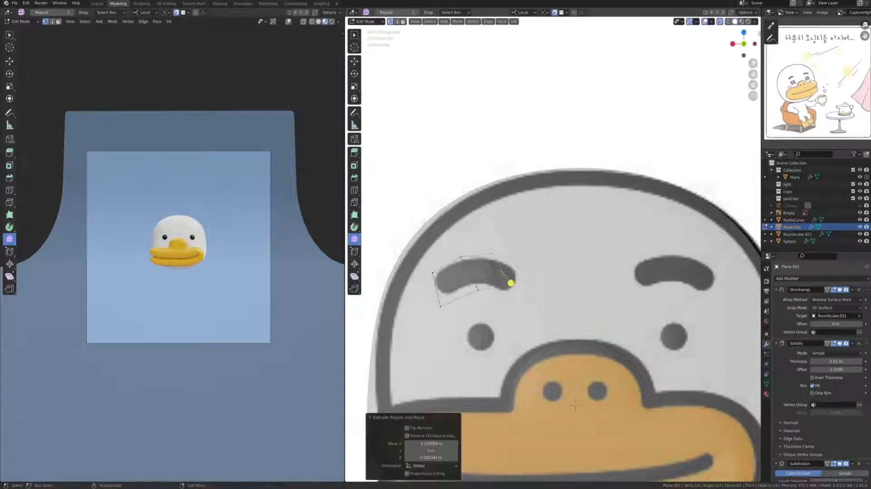
Move the extruded edge and the lower outer vertices to follow the reference brow's contour
key(g)
click(493, 302)
key(g)
click(507, 268)
click(460, 318)
key(g)
click(466, 312)
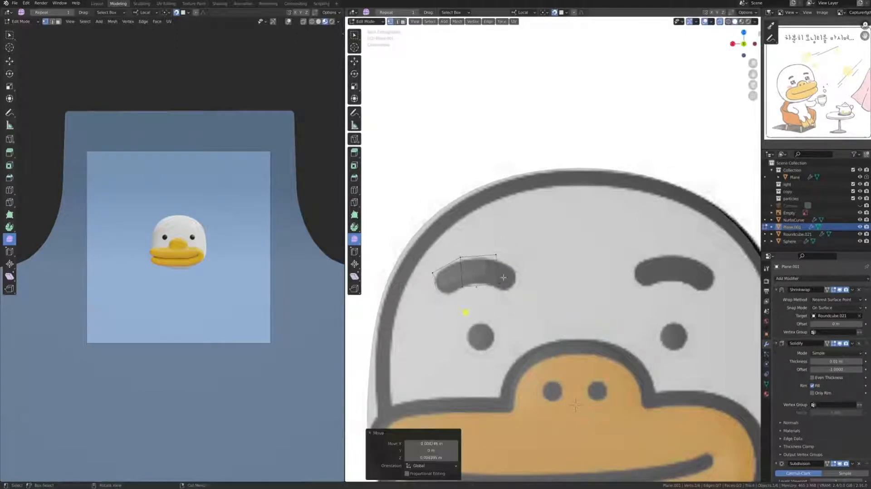
Extrude the brow's inner edge to its tip, rotating and moving the new edge to follow the downward curve
click(503, 277)
key(g)
click(505, 285)
key(e)
click(527, 295)
key(r)
key(g)
click(526, 300)
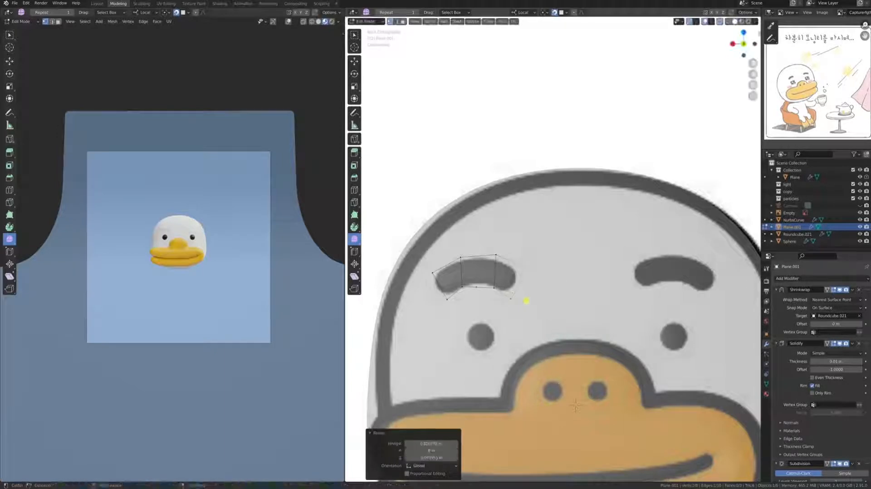
Fine-tune the vertices at the brow's inner end to match the reference shape
click(506, 266)
key(g)
click(505, 271)
key(g)
click(467, 316)
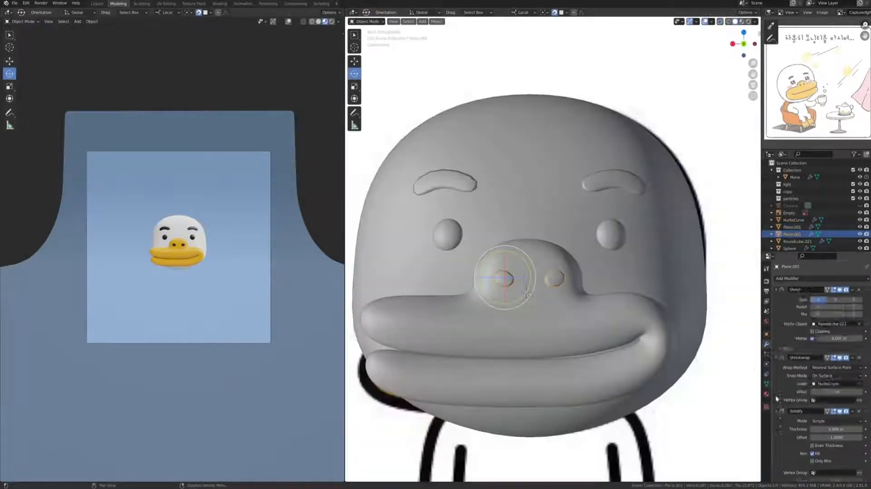
Subdivide the nostril plane's face and shape its vertices into a circle
click(503, 278)
right_click(494, 280)
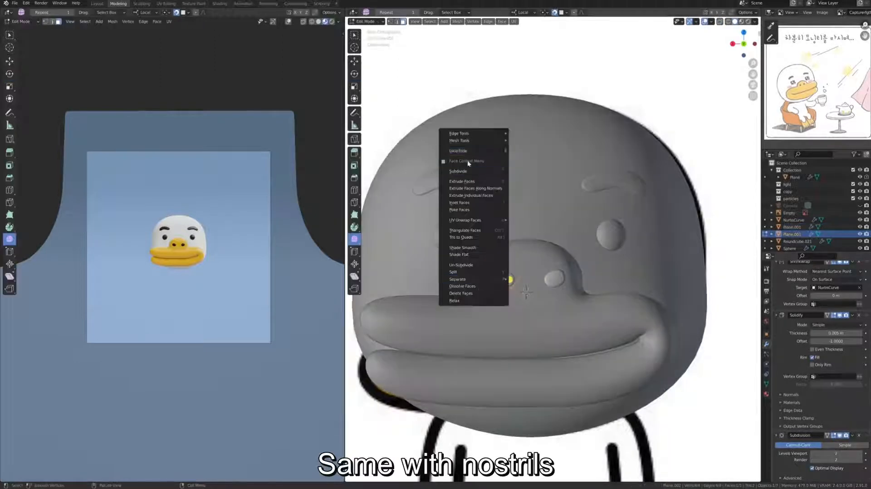
click(470, 171)
right_click(489, 243)
mouse_move(494, 222)
click(520, 229)
Scale, move and rotate the nostril mesh to match the reference nostril using X-ray, and return to solid Object Mode
key(s)
click(518, 238)
click(720, 22)
key(s)
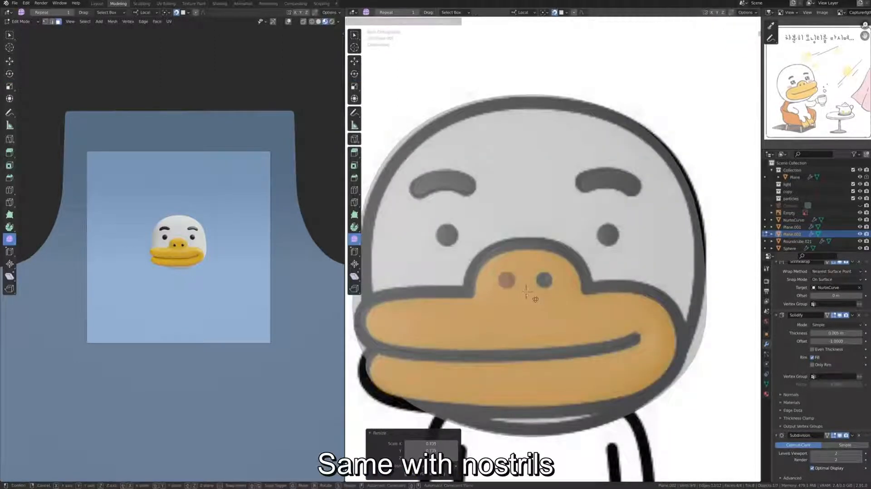
click(565, 296)
key(s)
key(z)
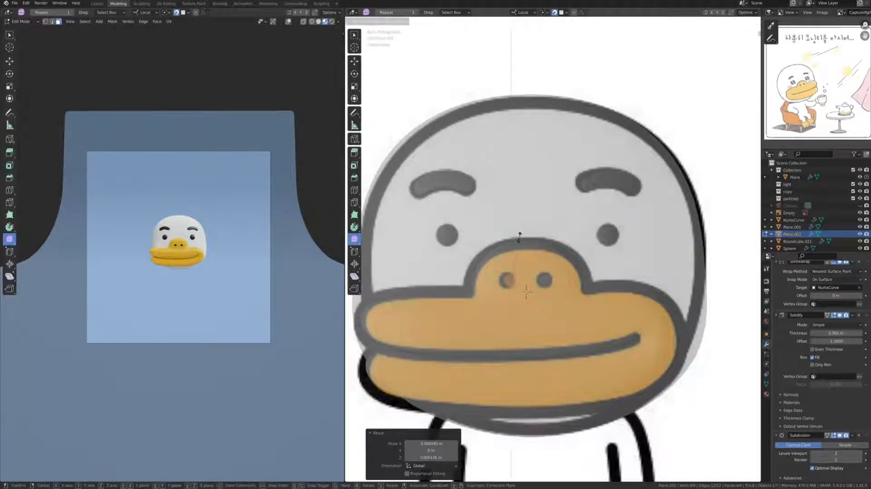
click(519, 234)
key(r)
click(564, 223)
key(Tab)
key(alt+z)
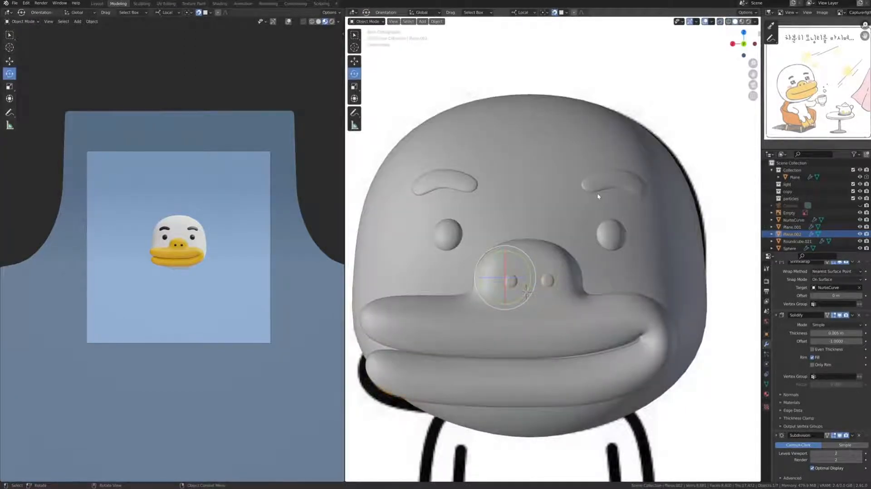
Add a single vertex and move it down along Z on the centre line of the reference body
key(shift+a)
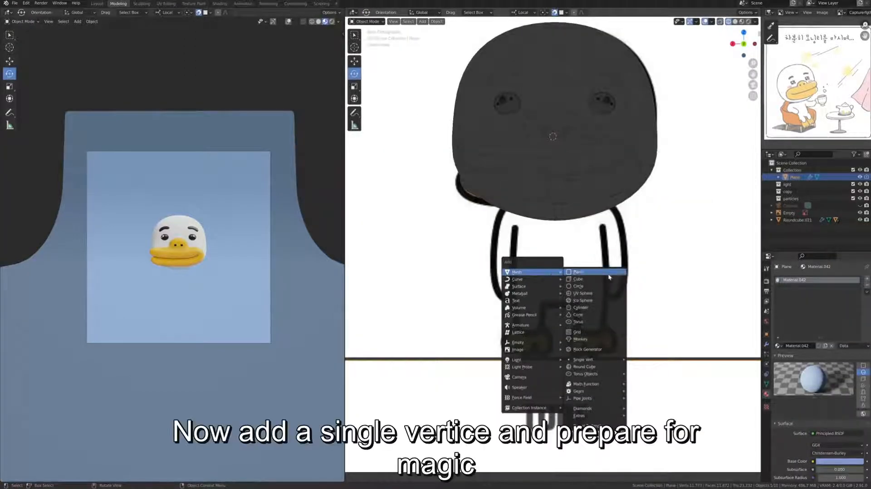
mouse_move(585, 360)
click(657, 361)
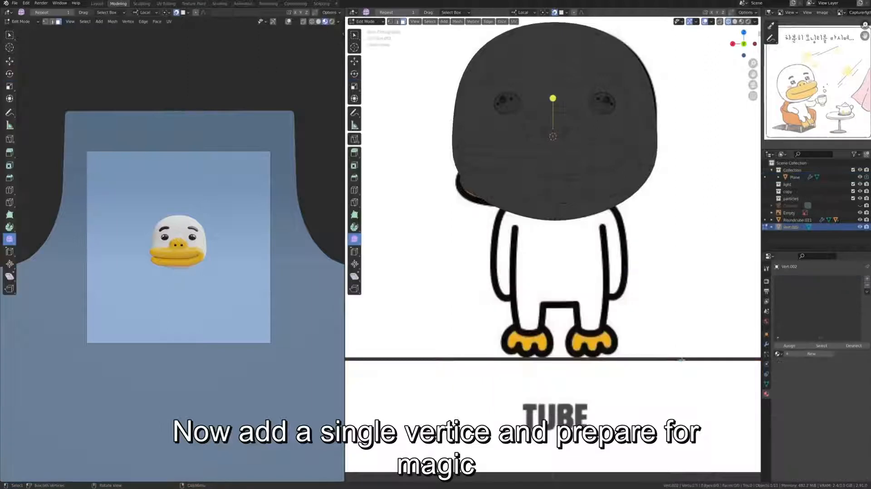
key(g)
key(z)
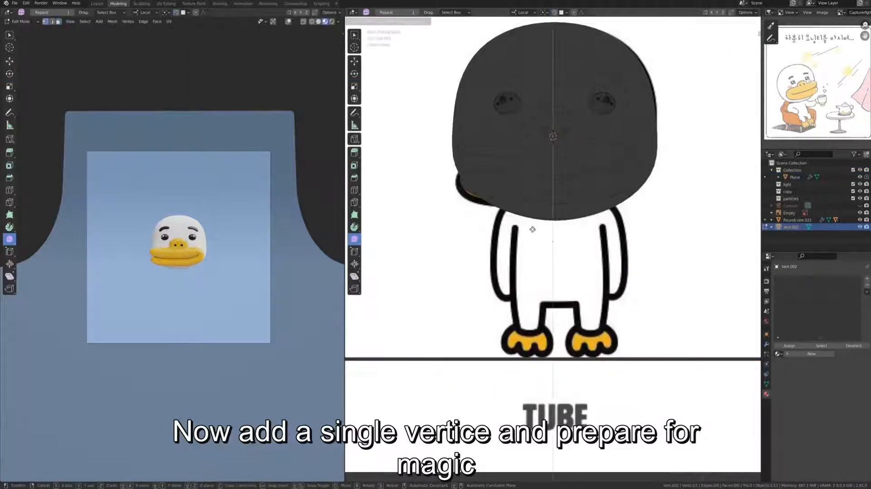
click(536, 316)
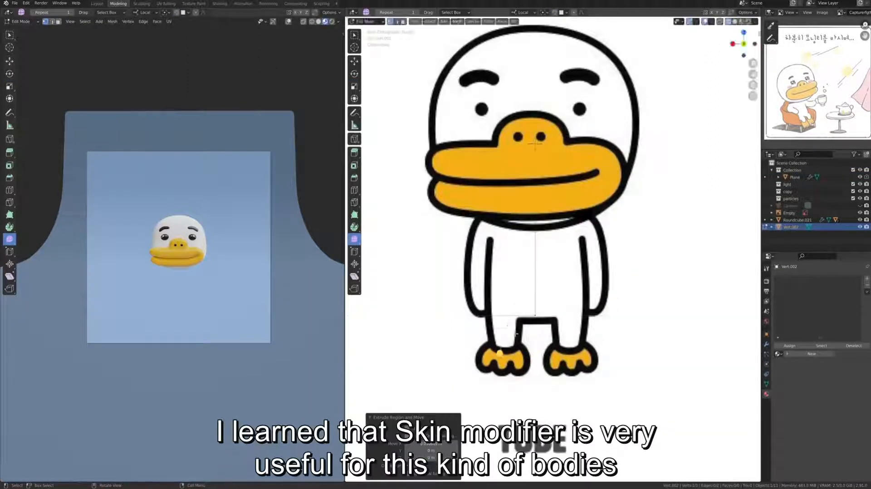
Extrude the skeleton's hip vertex straight down along Z to form the leg ending at the foot
key(e)
key(z)
click(515, 369)
Add a Mirror modifier on X and a Skin modifier to the body skeleton
click(766, 344)
click(791, 279)
click(744, 354)
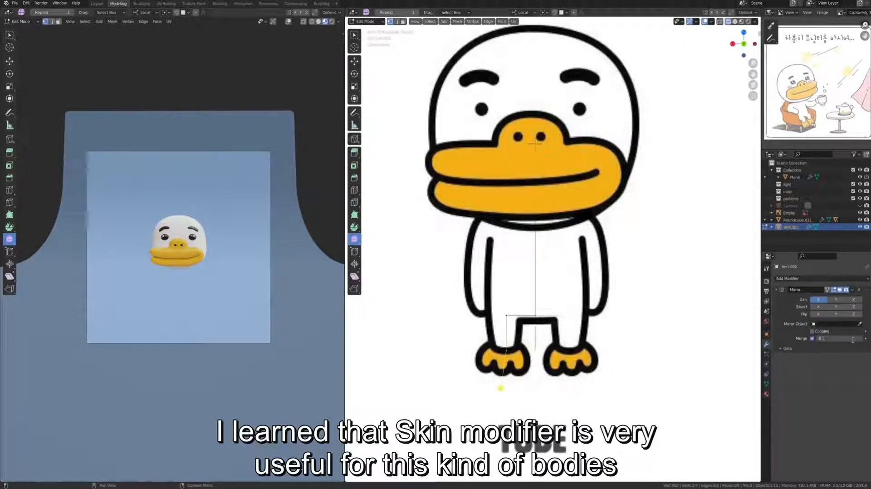
click(795, 279)
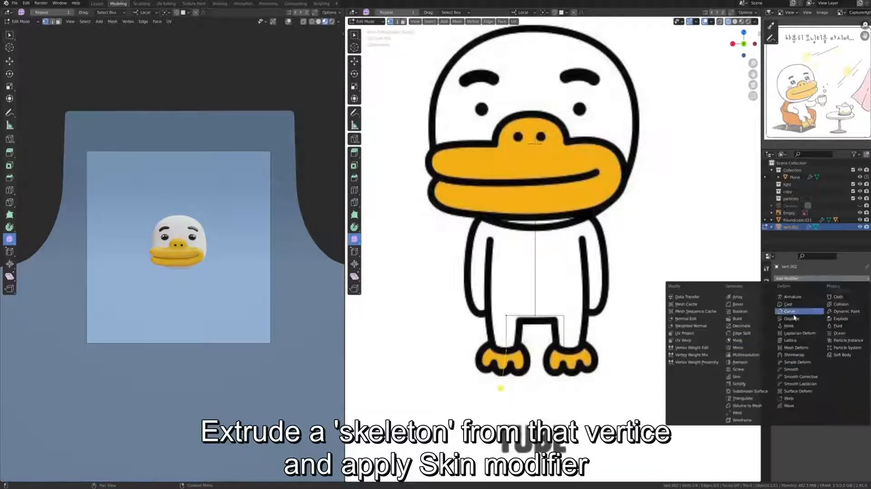
click(736, 377)
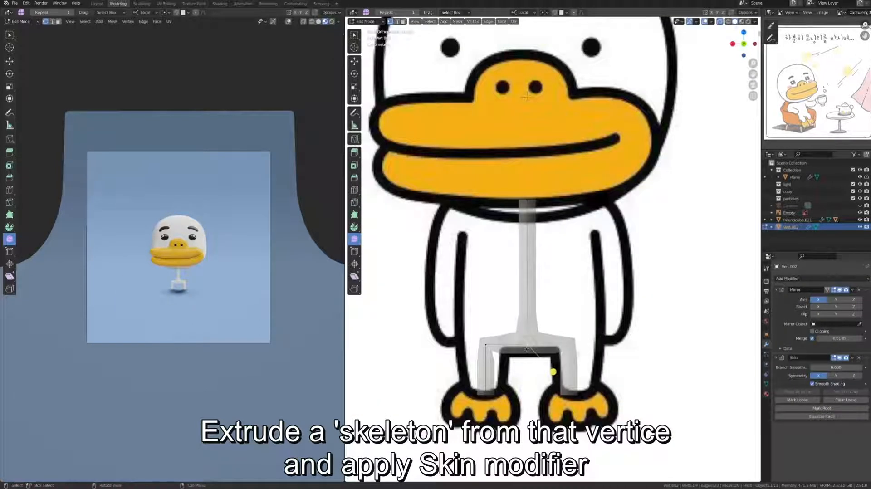
Enlarge the skin radius at the hip and neck vertices to widen the torso toward the reference body
key(ctrl+a)
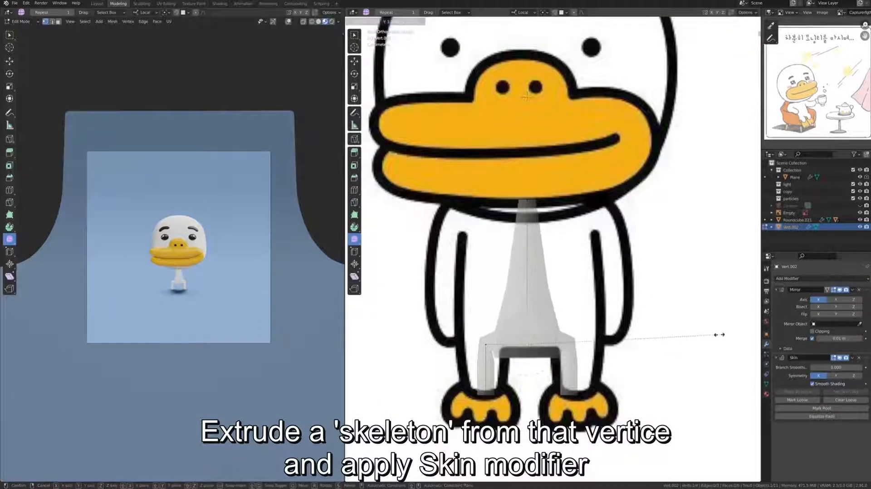
click(744, 373)
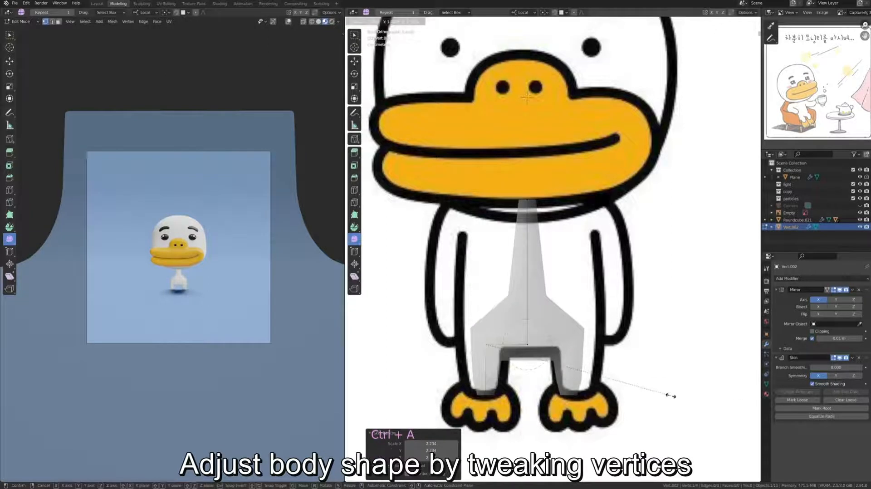
click(527, 200)
key(ctrl+a)
click(527, 238)
Adjust the height of the skeleton's torso vertex along Z and subdivide the spine edge between neck and hip
key(g)
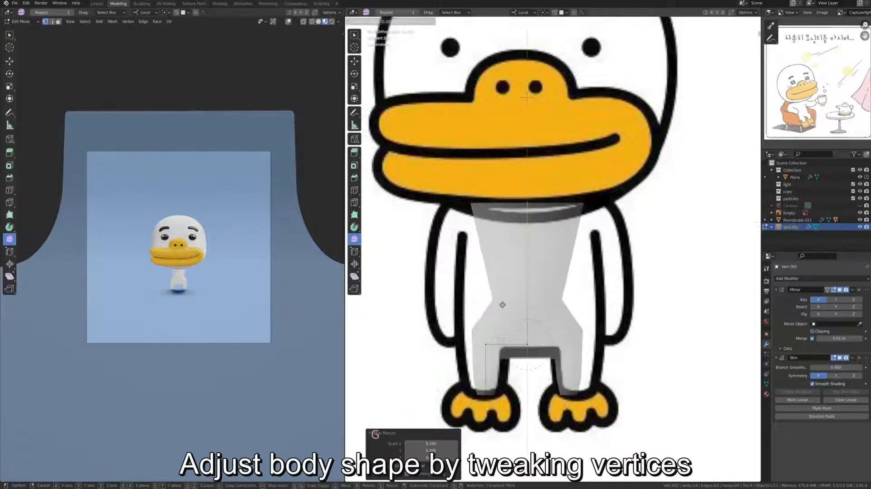
click(503, 304)
click(523, 325)
key(g)
shift+click(524, 312)
right_click(529, 222)
click(529, 221)
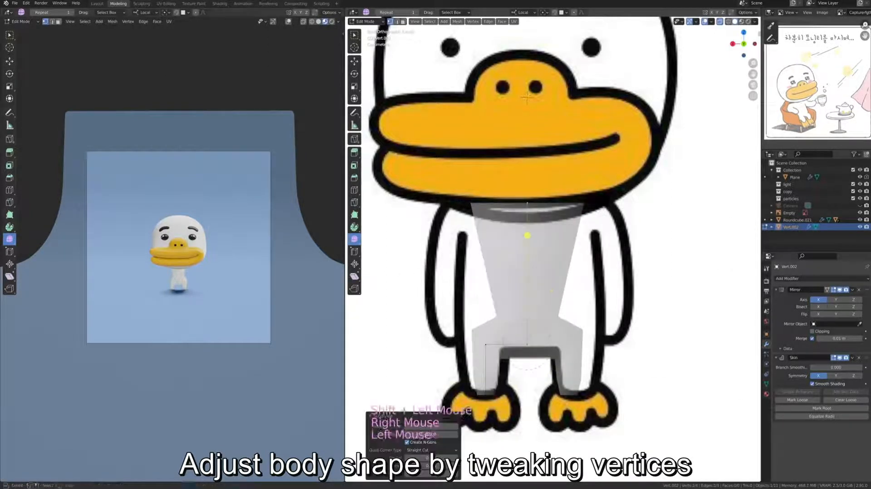
Enlarge the skin radius at the mid-torso vertex to fill the reference body and shift the leg vertex toward the reference leg
click(528, 273)
key(ctrl+a)
click(563, 281)
click(502, 368)
key(g)
click(500, 368)
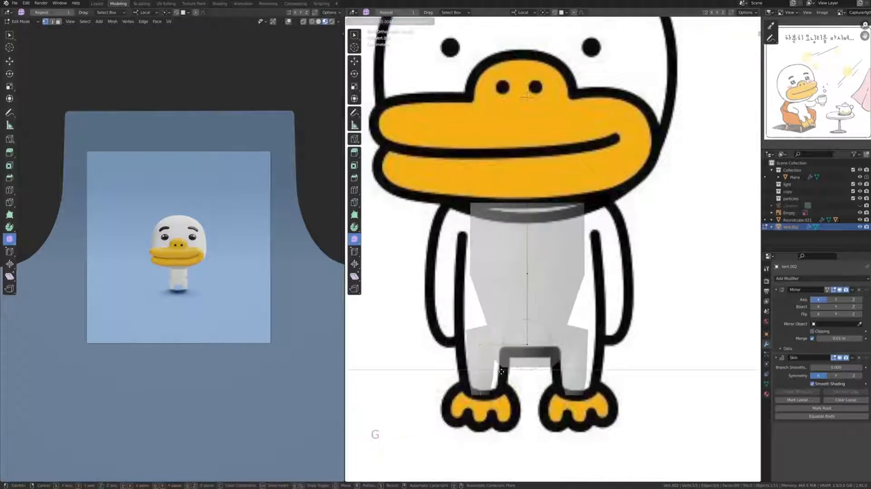
Fit the leg's skin radius and hip position to the reference leg and add a level 2 Subdivision modifier
key(ctrl+a)
click(553, 372)
click(495, 366)
key(g)
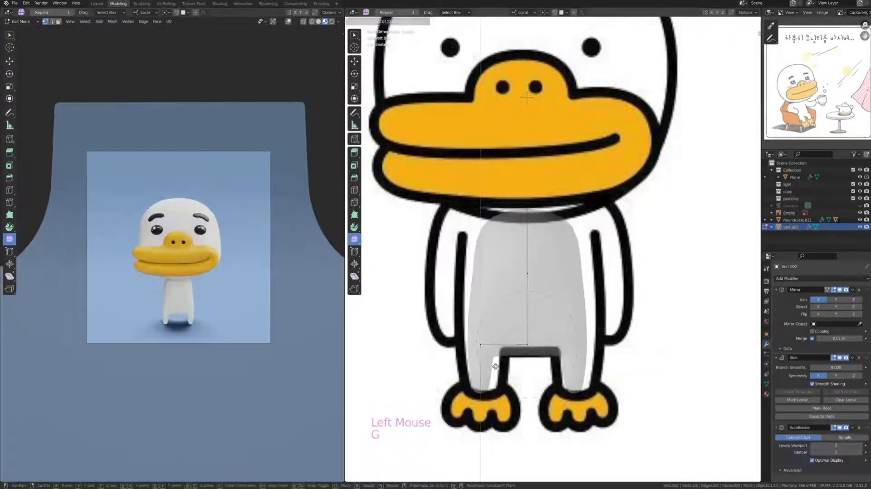
click(519, 369)
key(ctrl+a)
click(519, 373)
key(ctrl+2)
Reposition the leg vertices to match the reference leg and raise the hip vertices along Z
key(ctrl+a)
shift+click(481, 358)
key(g)
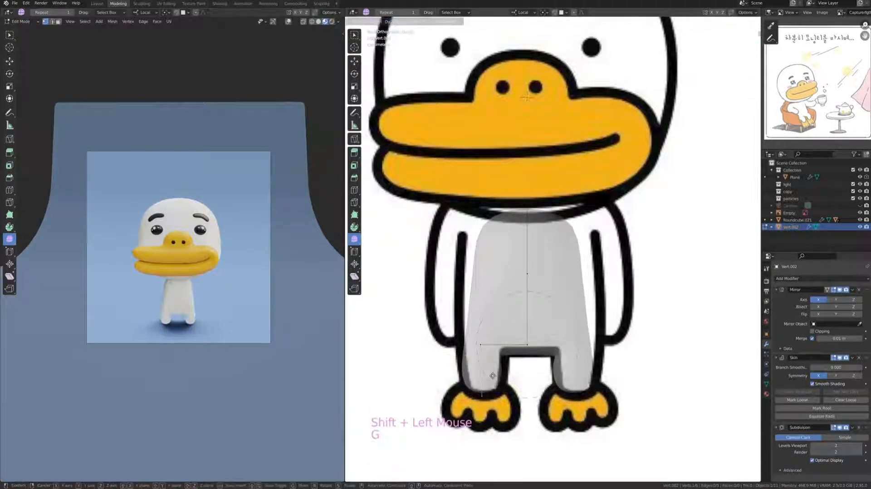
click(483, 363)
key(g)
click(505, 370)
key(g)
key(z)
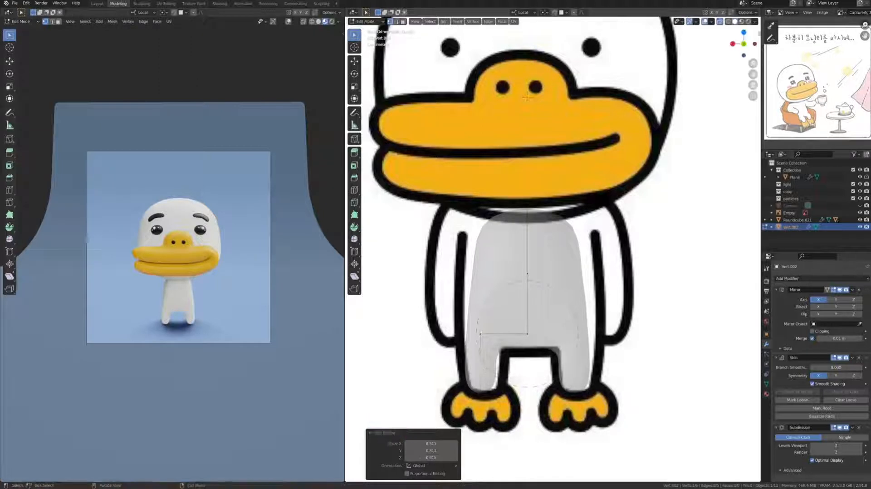
Adjust the torso's skin radius and extrude a shoulder vertex and a hand vertex sideways from the neck vertex
key(ctrl+a)
click(543, 261)
shift+middle_drag(543, 261, 543, 291)
key(e)
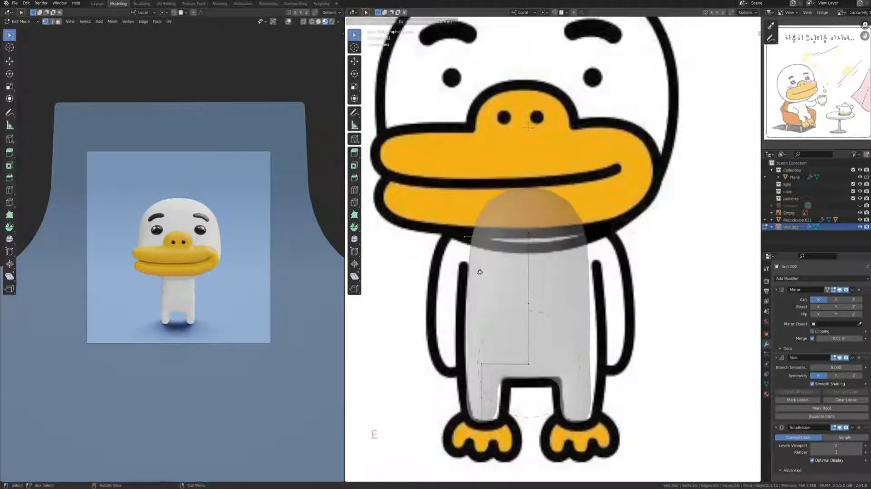
click(480, 262)
key(e)
click(418, 266)
Shrink the skin radius at the shoulder and hand vertices to form a slim arm
key(ctrl+a)
click(409, 250)
click(466, 233)
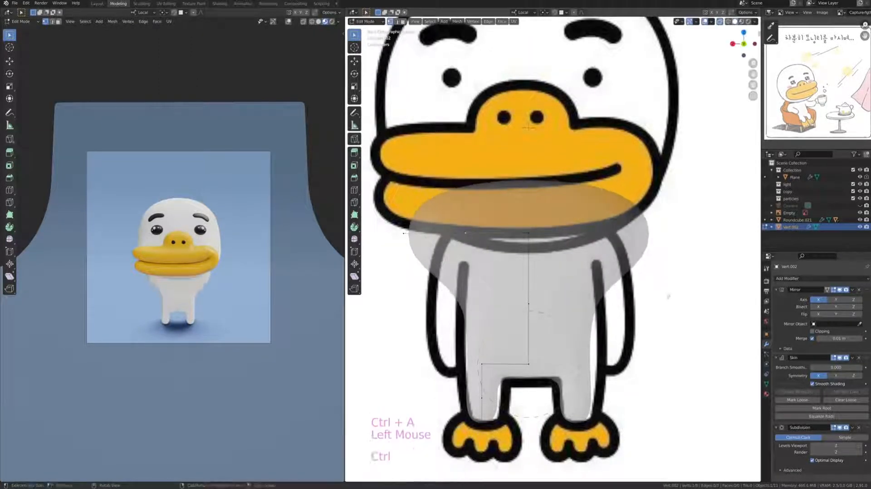
key(ctrl+a)
click(558, 263)
click(403, 233)
key(ctrl+a)
click(429, 263)
Move the hand vertex outward and down, and adjust the height of the shoulder vertex
key(g)
click(399, 295)
click(466, 233)
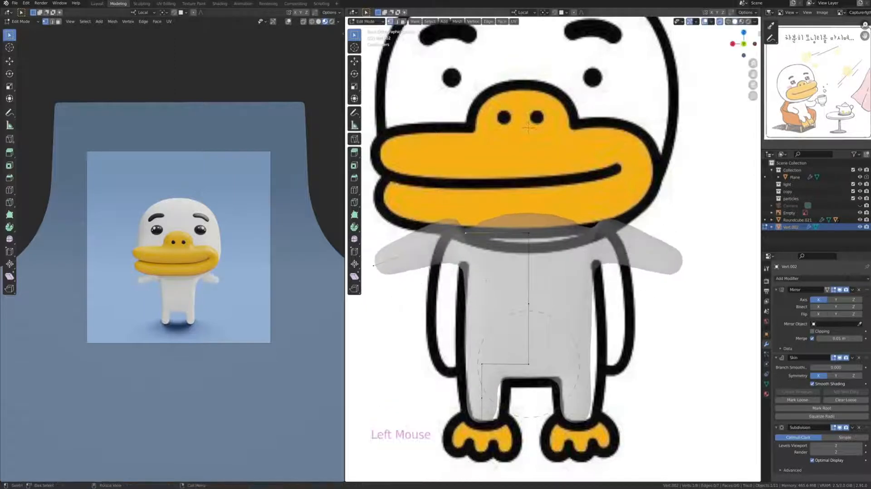
key(g)
click(490, 290)
scroll(490, 290, down, 3)
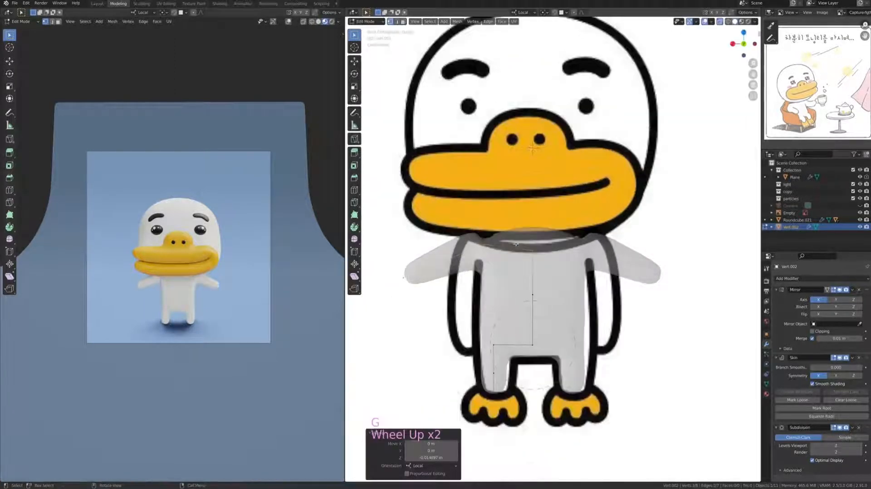
scroll(489, 290, up, 2)
Reposition the shoulder and upper spine vertices and lower the hand vertex so the arm slopes down diagonally
click(492, 232)
key(g)
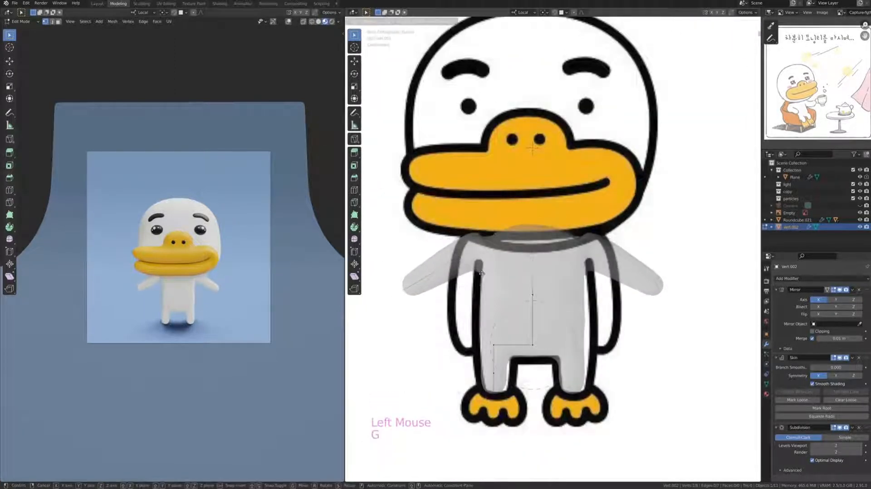
click(493, 260)
click(494, 281)
key(g)
click(493, 259)
click(404, 311)
key(g)
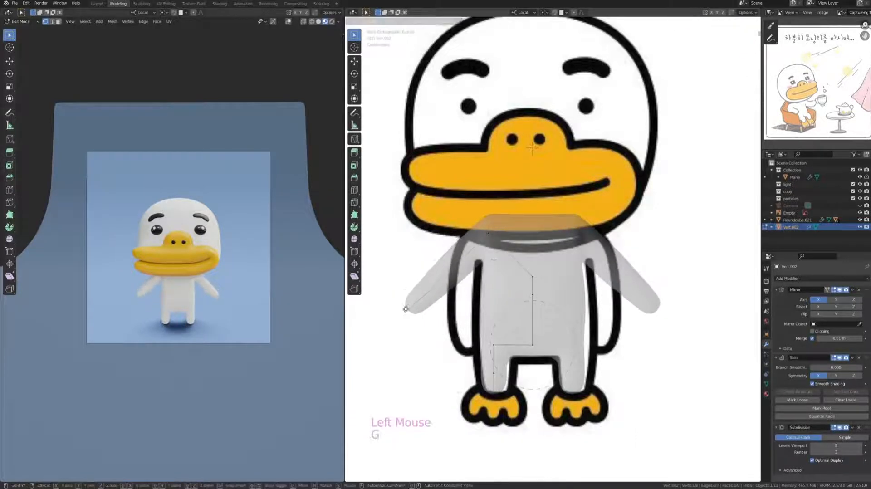
click(407, 306)
Refine the arm and shoulder vertices in perspective and subdivide the edge between the spine and the shoulder
key(g)
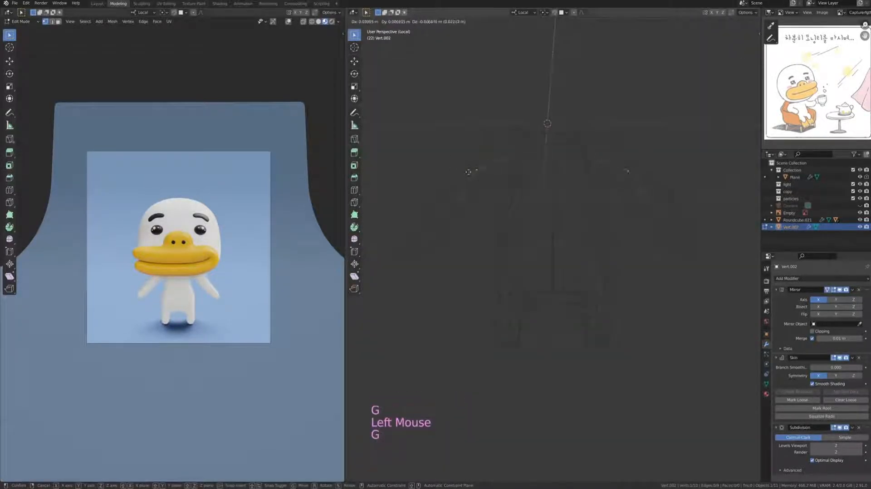
click(455, 206)
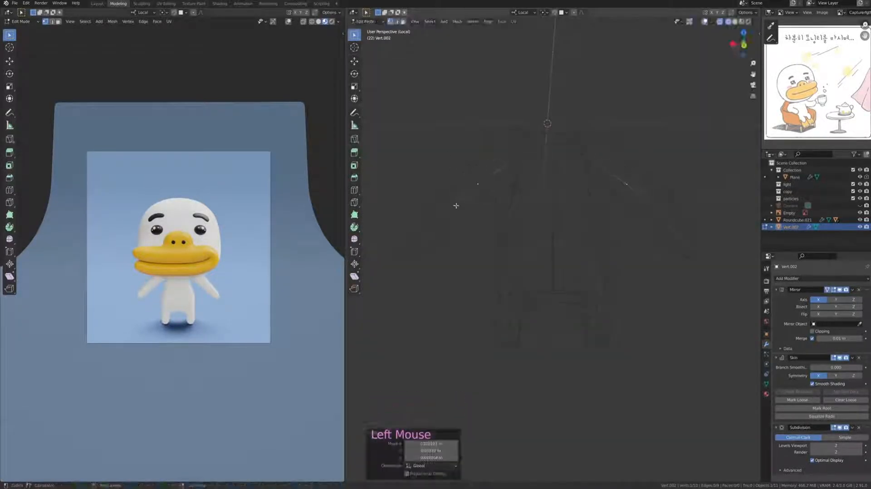
click(520, 154)
key(g)
click(502, 155)
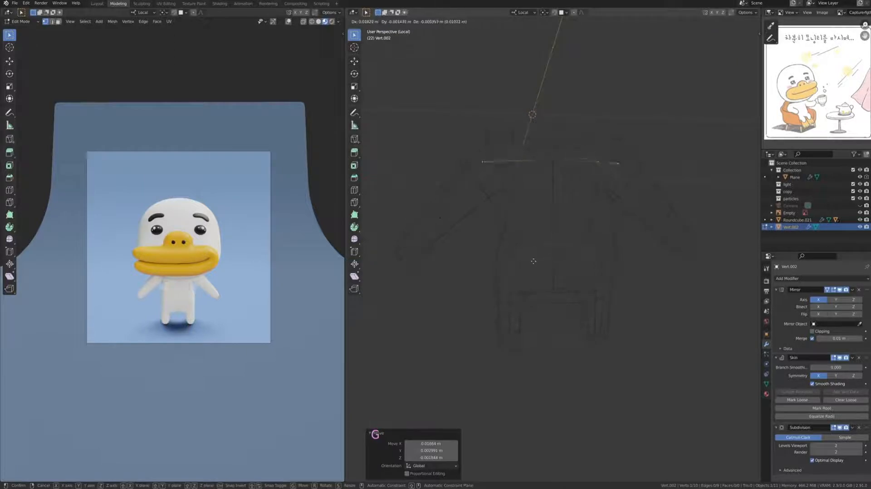
right_click(516, 147)
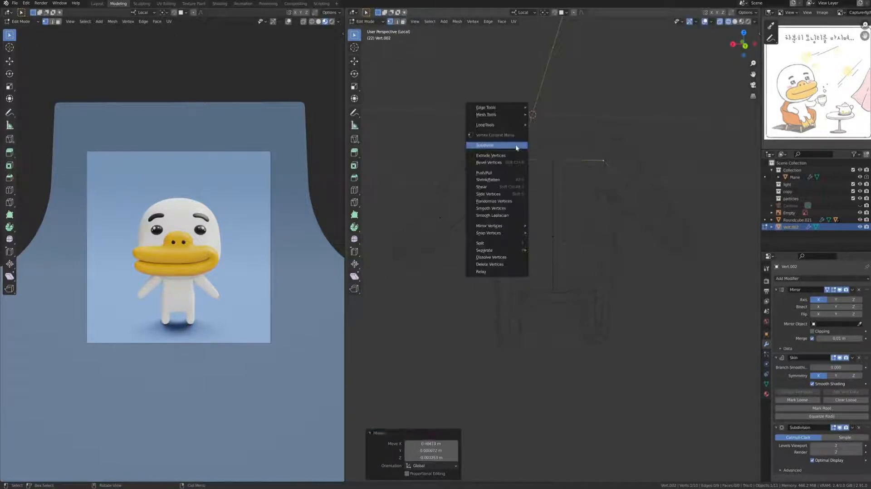
click(516, 145)
key(g)
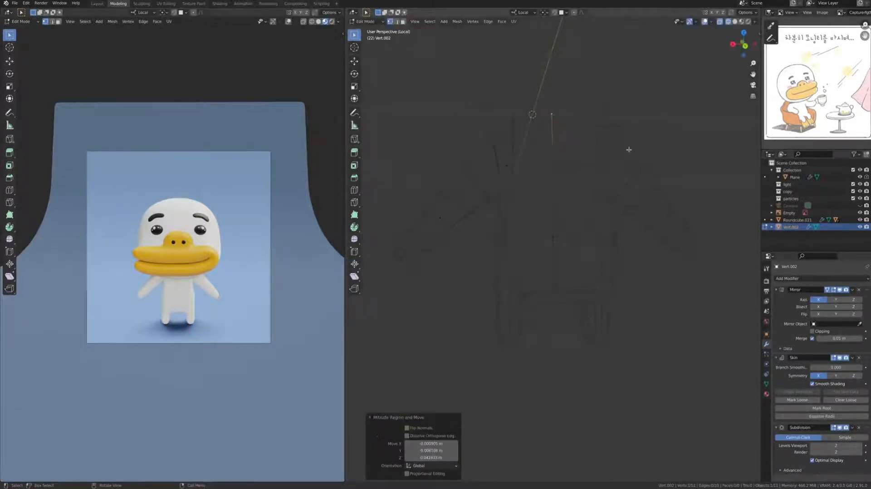
Shrink the skin radius of the neck vertex above the shoulders to about 0.33 and adjust the upper-body vertices
key(s)
key(ctrl+a)
click(575, 131)
middle_drag(595, 198, 609, 199)
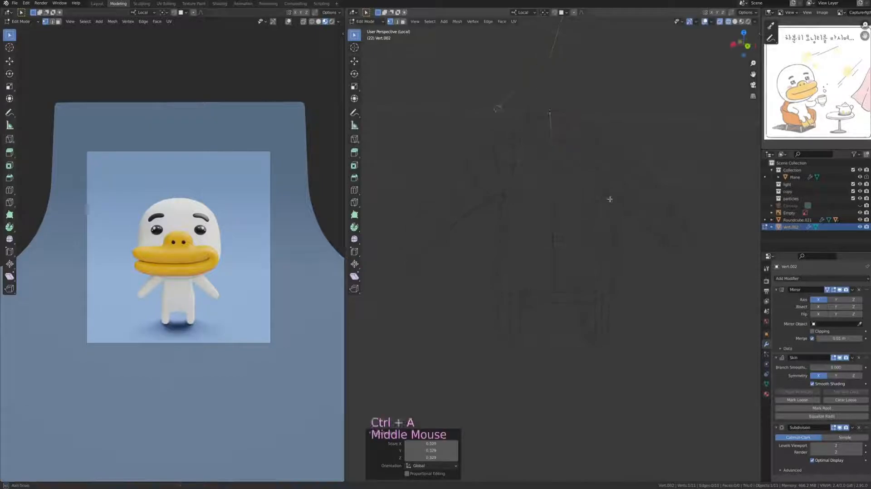
click(573, 203)
key(g)
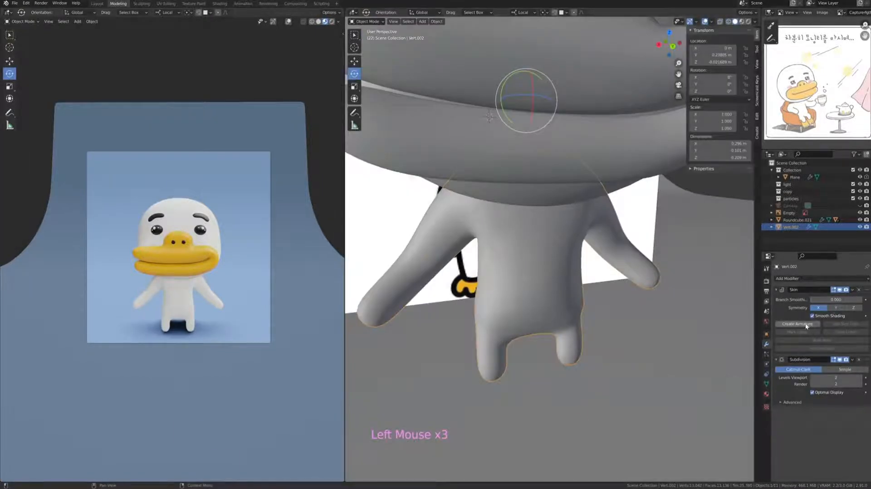
Create an armature from the body's Skin modifier and open its bones for editing
click(805, 325)
scroll(567, 299, down, 4)
middle_drag(554, 295, 472, 253)
scroll(632, 295, down, 4)
key(Tab)
click(601, 284)
scroll(603, 295, down, 5)
click(596, 271)
scroll(594, 271, up, 12)
scroll(591, 272, down, 3)
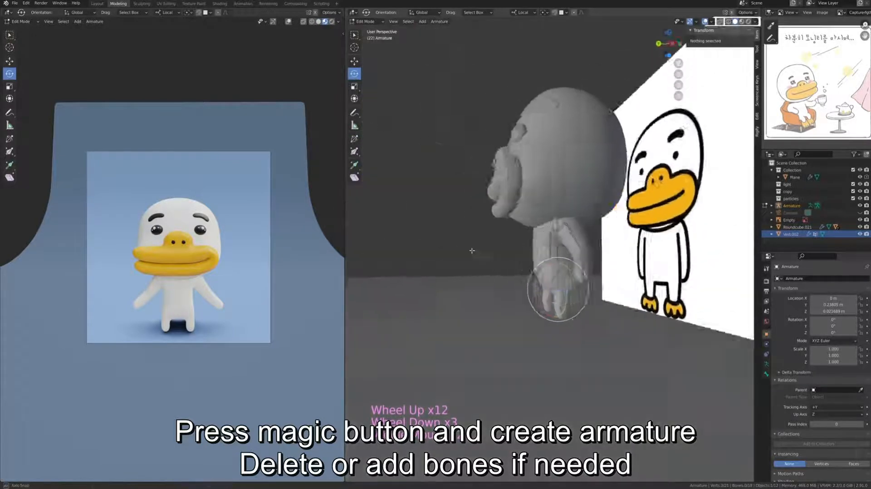
scroll(521, 204, up, 5)
middle_drag(530, 196, 604, 191)
click(554, 181)
key(g)
right_click(555, 181)
scroll(554, 186, down, 2)
Switch the armature to Pose Mode and try bending one forearm bone upward
key(Tab)
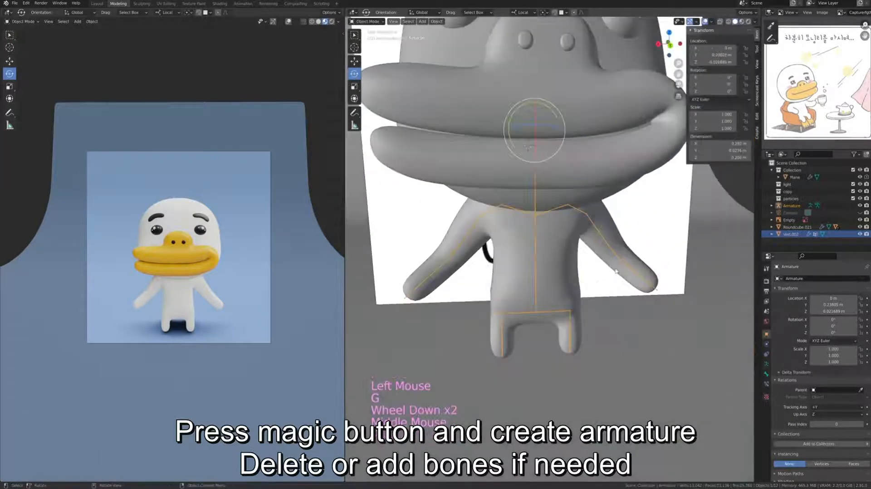
click(368, 22)
click(372, 45)
click(425, 280)
key(g)
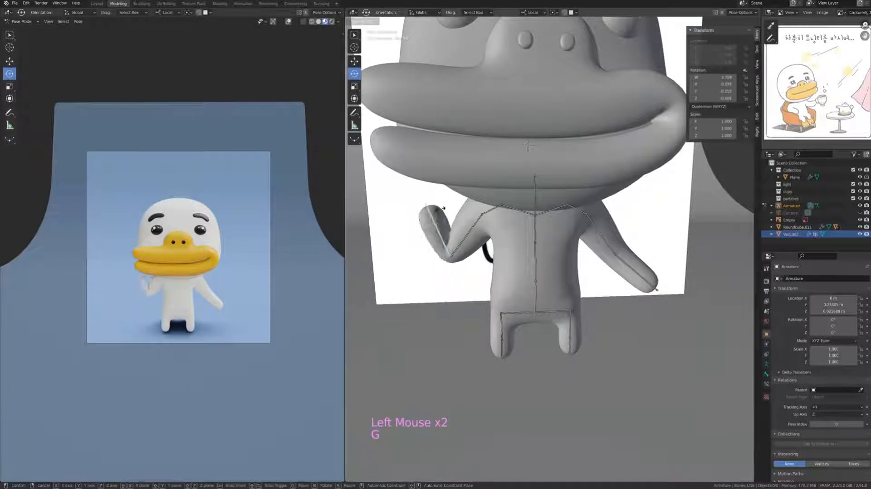
right_click(447, 212)
scroll(490, 259, down, 3)
middle_drag(508, 286, 549, 301)
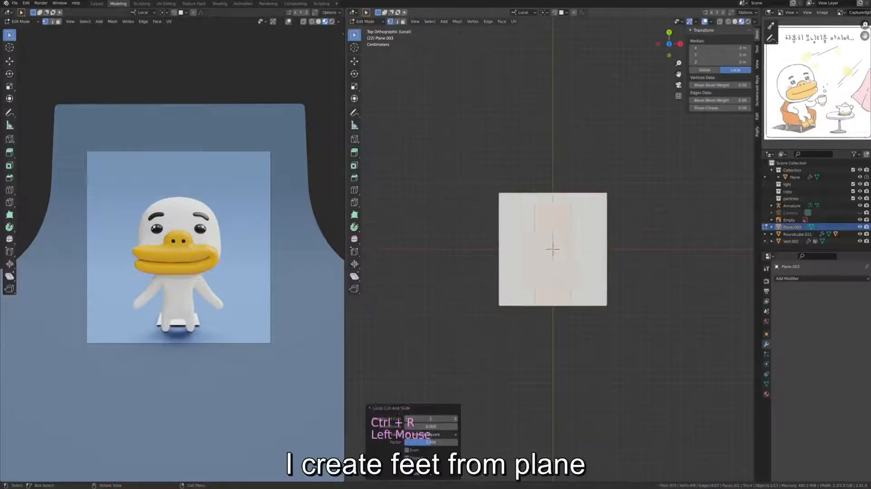
Slide the foot plane's edges to taper one end into a rounded outline in top view
shift+middle_drag(553, 249, 547, 315)
click(396, 21)
key(g)
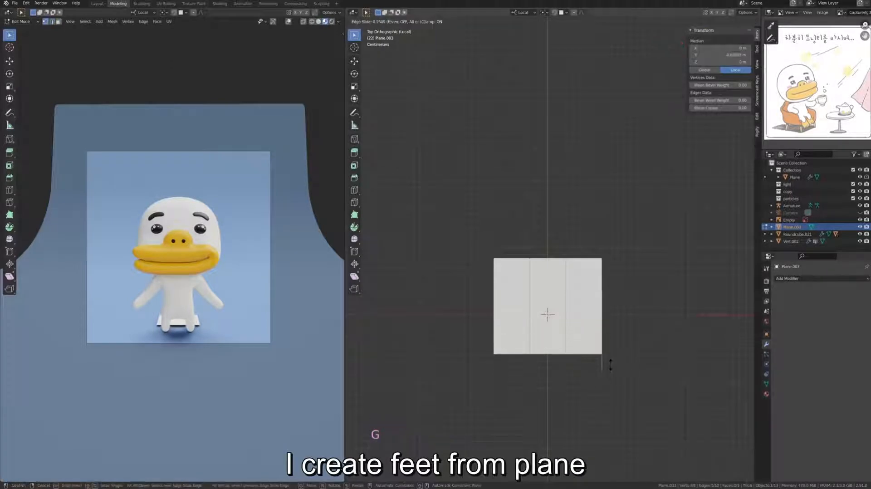
click(568, 380)
scroll(568, 380, down, 2)
click(809, 278)
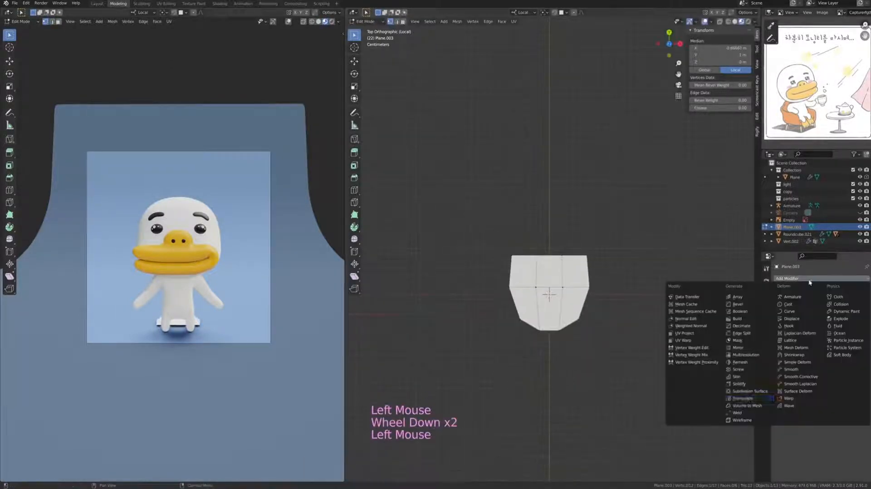
click(739, 348)
click(858, 289)
Add a Solidify modifier to the foot plane and increase its thickness to about 0.5 m
click(809, 278)
click(740, 383)
middle_drag(585, 352, 648, 291)
shift+middle_drag(603, 336, 570, 263)
drag(835, 307, 844, 307)
middle_drag(621, 263, 637, 307)
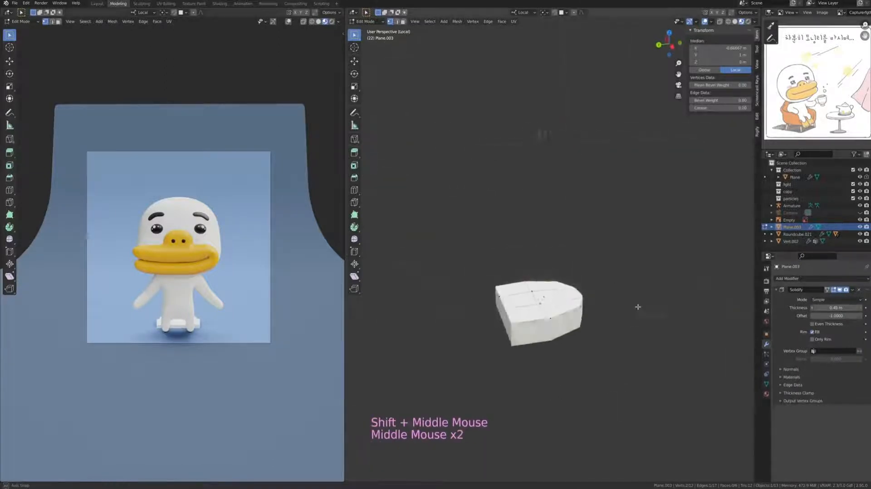
Apply the foot's Solidify modifier and bevel the vertical edges on its front side to separate the toes
key(Tab)
key(ctrl+a)
key(Tab)
middle_drag(526, 285, 585, 299)
key(ctrl+b)
click(509, 300)
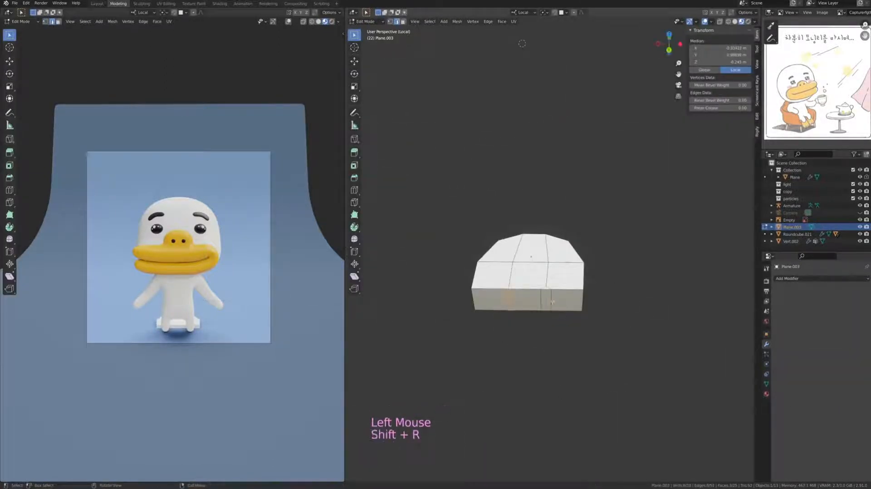
Extrude the foot's three front faces forward as toes and add a Subdivision Surface modifier
key(e)
middle_drag(521, 44, 570, 339)
click(574, 363)
key(Tab)
click(810, 278)
click(741, 390)
key(Tab)
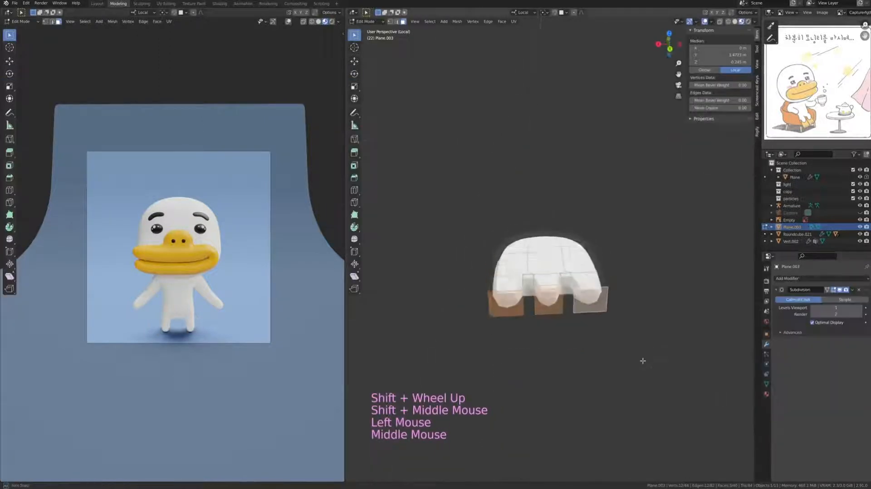
Scale the toe-tip faces and enlarge the tip of one outer toe
middle_drag(642, 361, 635, 400)
scroll(556, 343, up, 3)
key(s)
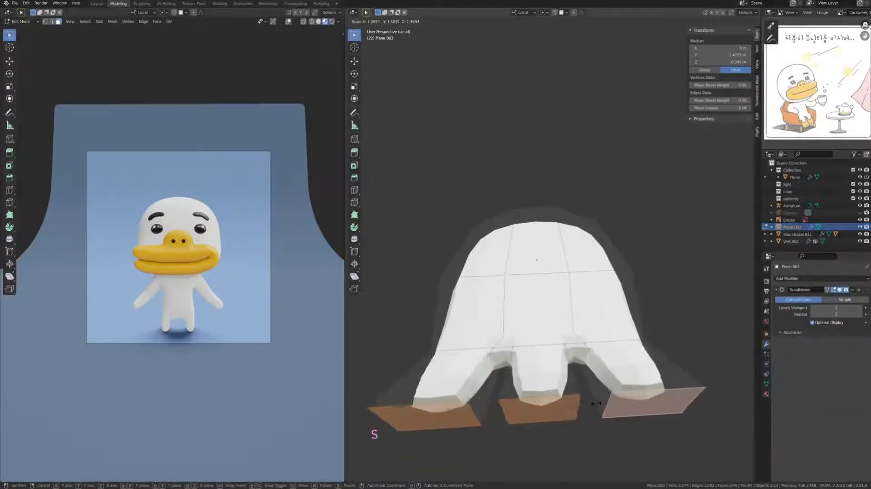
click(596, 416)
click(615, 423)
key(s)
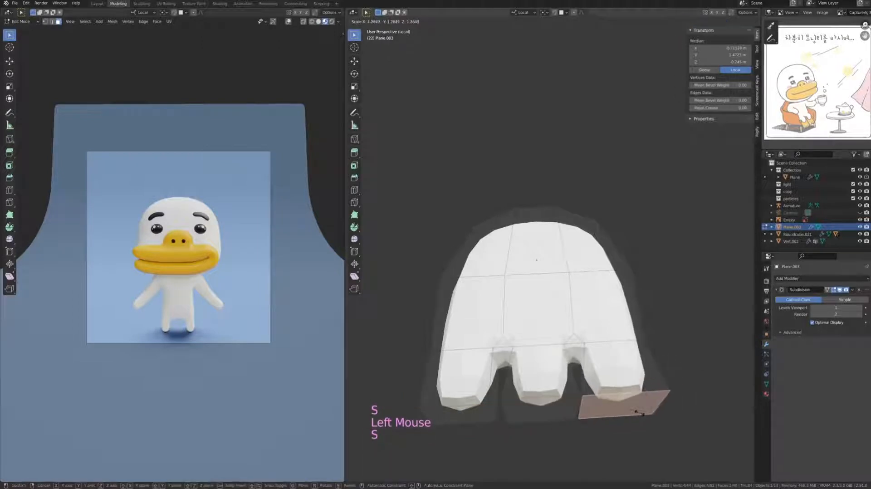
key(s)
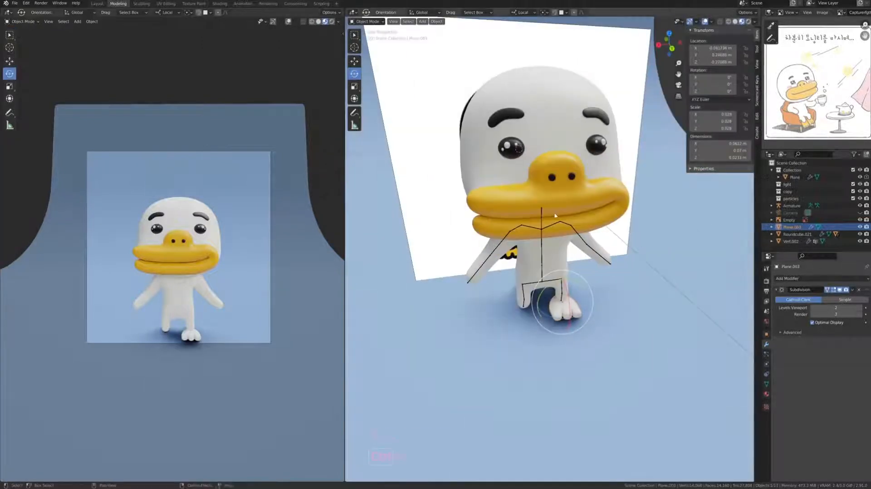
Link the beak's orange material to the foot
shift+click(555, 216)
key(ctrl+l)
click(555, 214)
Add a Mirror modifier on X to the foot with the body Vert.002 as the mirror object
click(565, 311)
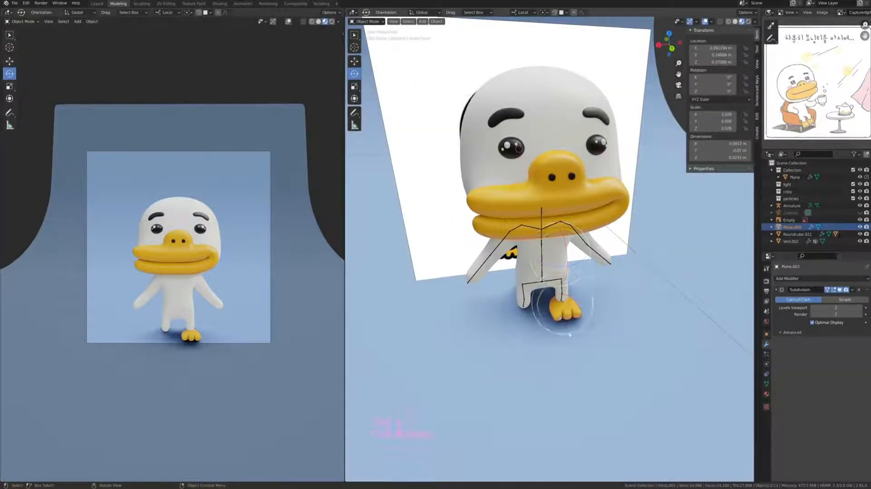
middle_drag(567, 309, 634, 286)
click(800, 279)
click(746, 348)
click(858, 376)
click(531, 275)
middle_drag(535, 277, 474, 297)
scroll(563, 335, up, 4)
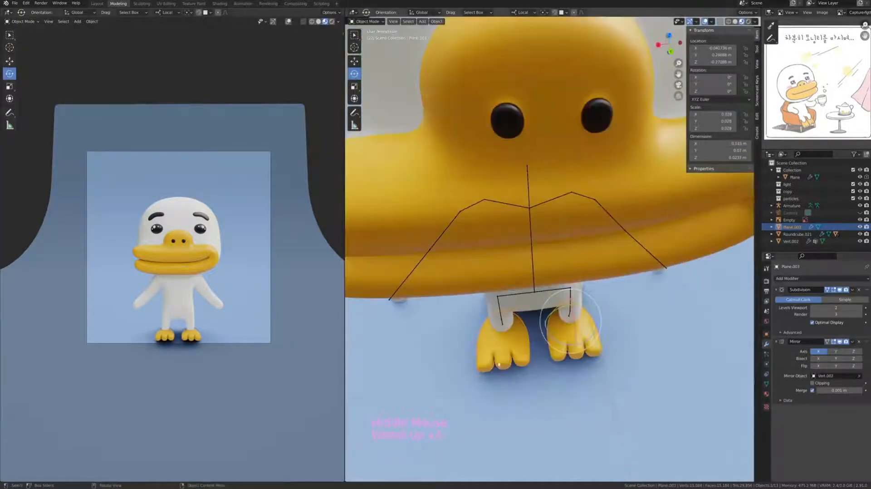
Open the foot mesh for editing and select two neighbouring elements on its outer toe
key(Tab)
click(598, 347)
shift+click(601, 356)
middle_drag(601, 356, 508, 323)
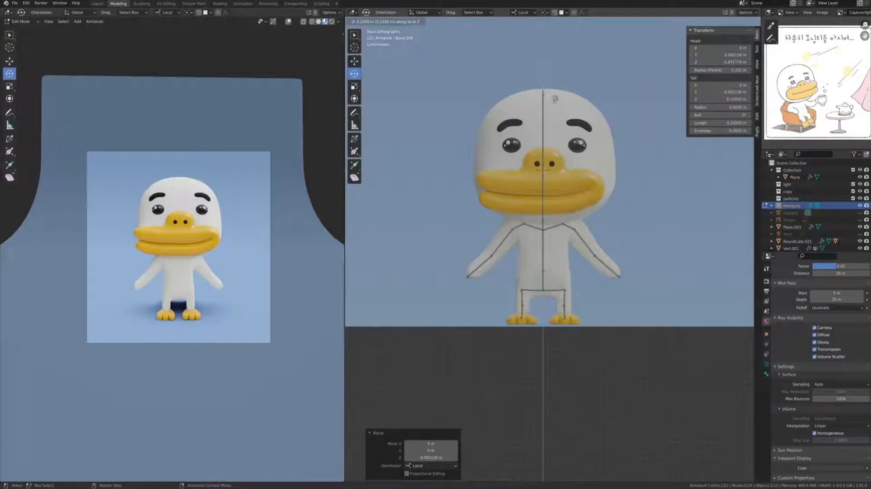
Extrude a head bone upward along Z from the neck to the top of the head
click(555, 92)
middle_drag(538, 222, 551, 236)
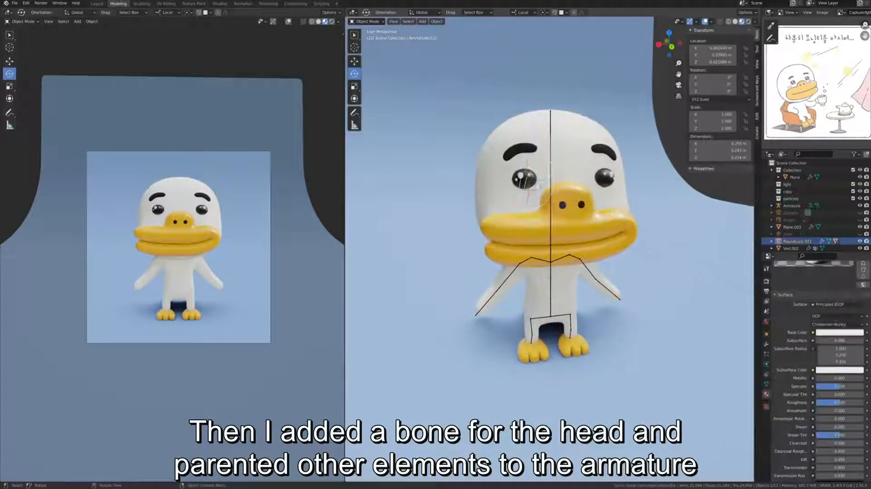
shift+click(494, 196)
key(ctrl+l)
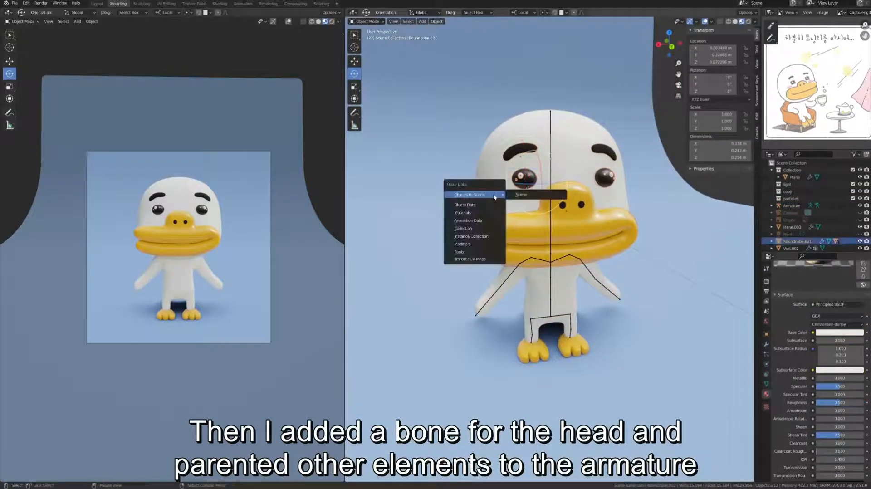
click(490, 213)
key(ctrl+z)
Parent the selected head parts to the armature With Automatic Weights
shift+click(550, 141)
key(ctrl+p)
click(538, 183)
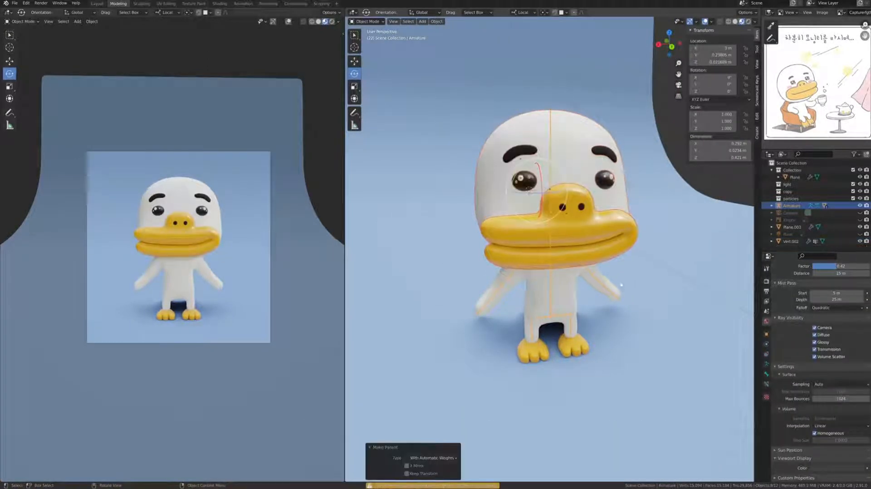
Rotate the head bone in Pose Mode to tilt the duck's head sideways, and return to Object Mode
middle_drag(622, 287, 551, 290)
scroll(551, 290, up, 1)
click(551, 290)
click(550, 254)
middle_drag(550, 254, 619, 249)
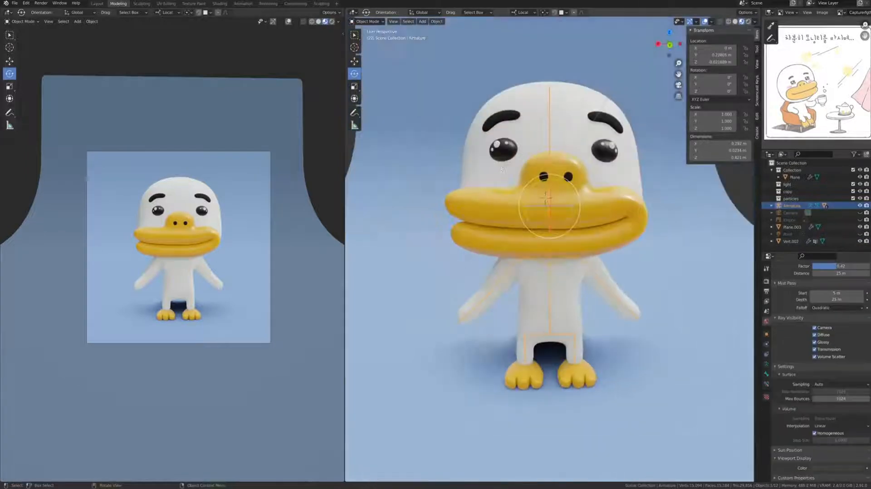
click(368, 21)
click(369, 47)
key(r)
click(521, 139)
click(368, 21)
click(369, 30)
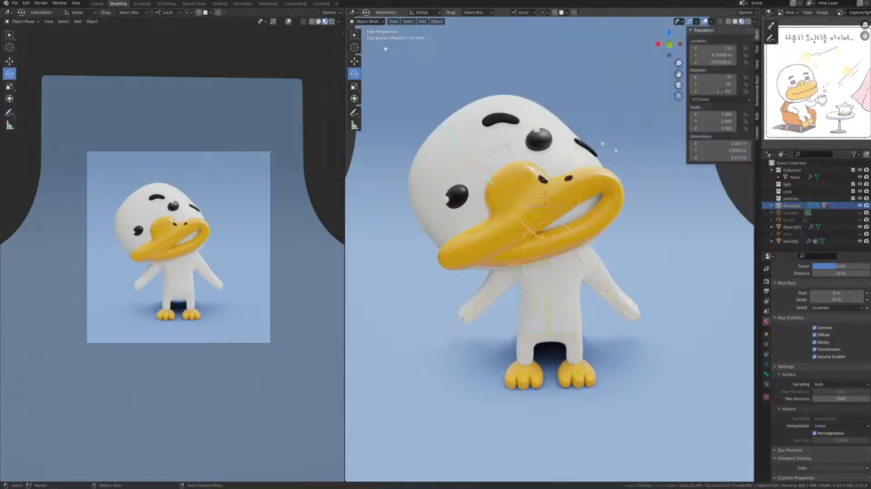
Examine the modifier stack of the beak's nostrils and the bone properties of the armature
click(562, 224)
click(766, 345)
drag(866, 342, 867, 291)
click(592, 231)
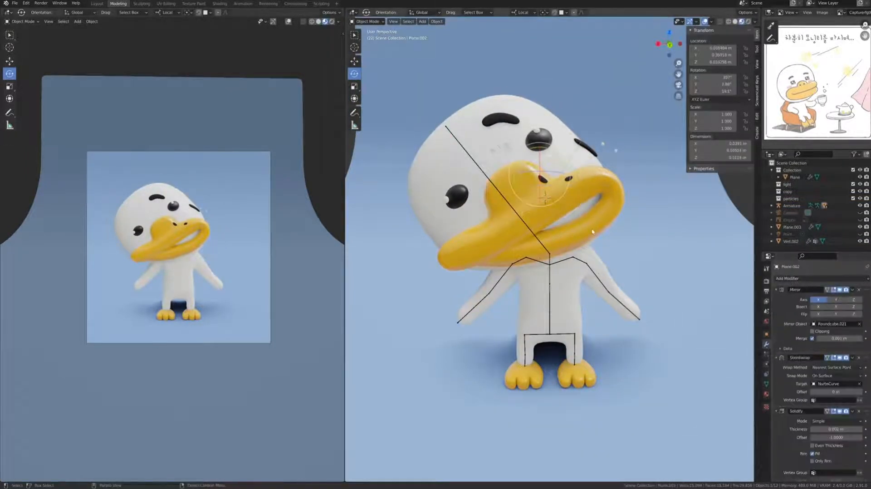
click(592, 231)
click(766, 394)
click(767, 384)
click(766, 335)
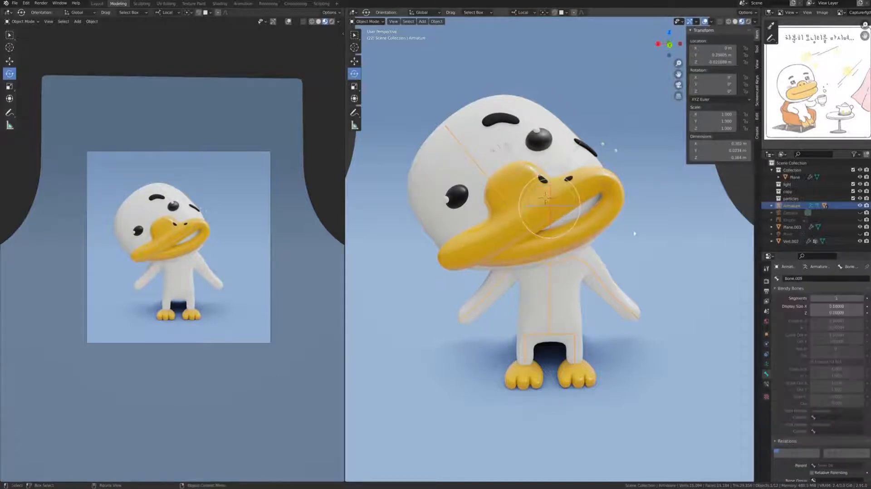
Put the head mesh into Weight Paint mode and set the brush weight and strength to 1.000
middle_drag(549, 254, 590, 254)
click(558, 222)
click(368, 22)
click(370, 61)
click(757, 49)
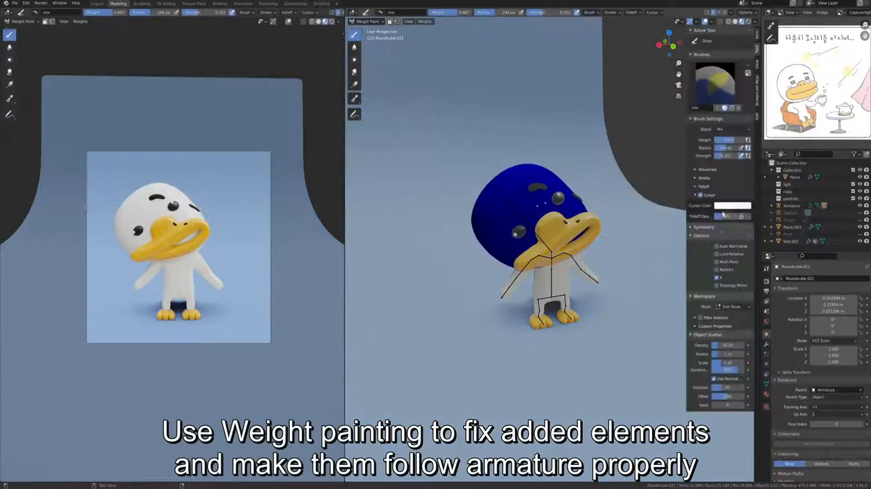
click(757, 85)
click(757, 36)
click(757, 49)
drag(729, 140, 744, 140)
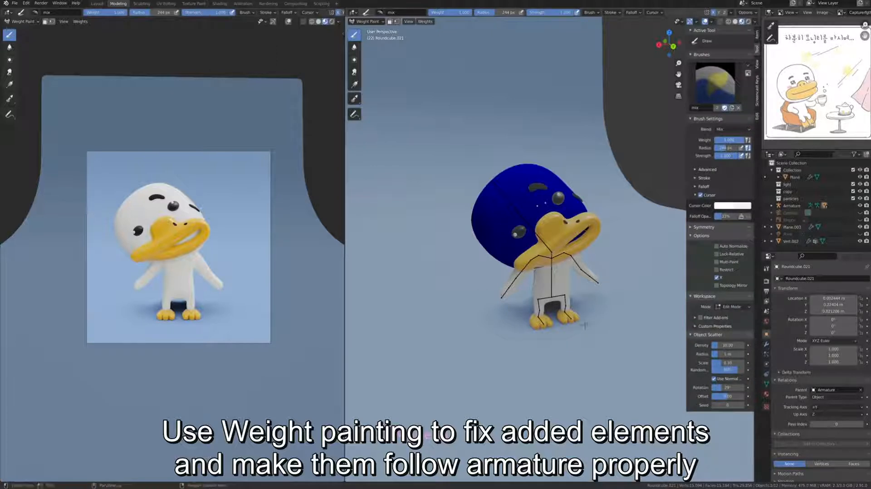
Isolate the head mesh and paint full weight over it in the head vertex group
click(766, 383)
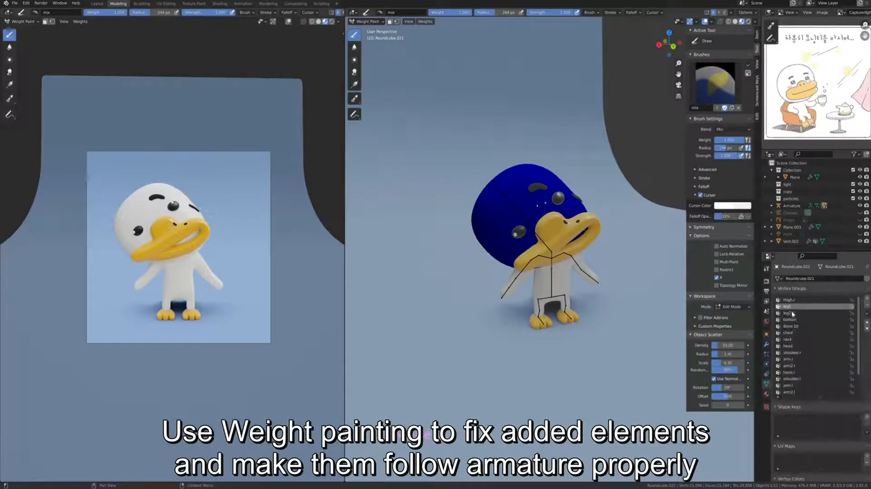
click(789, 320)
key(slash)
click(789, 346)
middle_drag(603, 272, 539, 273)
click(536, 288)
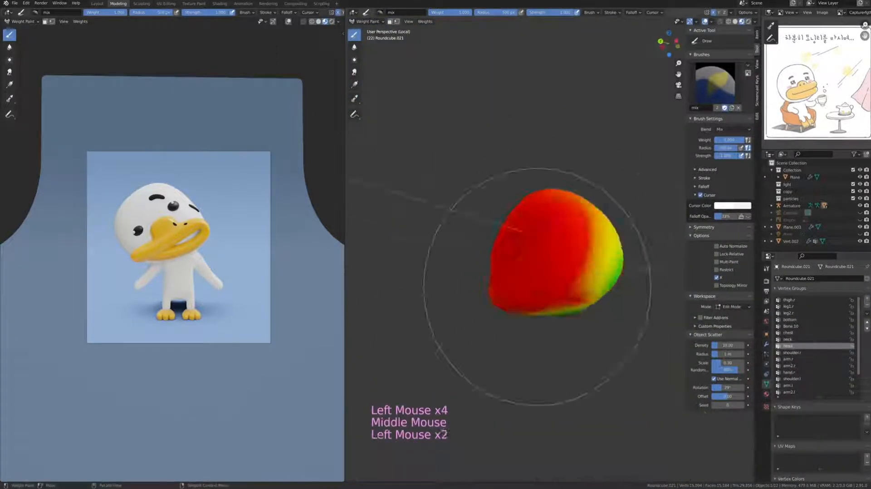
drag(536, 287, 585, 272)
middle_drag(585, 272, 540, 263)
drag(539, 263, 558, 290)
middle_drag(558, 290, 544, 254)
Set the brush weight to 0 and paint the shoulder.r influence off the underside of the head
click(792, 353)
middle_drag(557, 291, 548, 236)
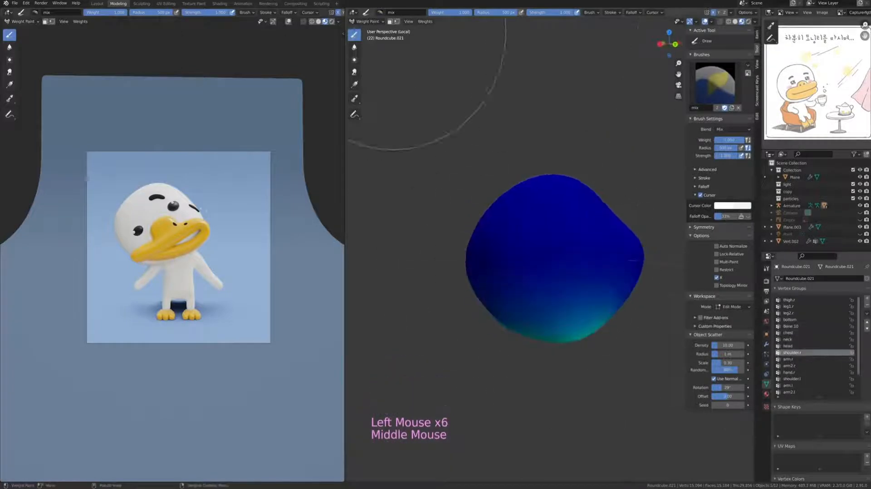
drag(458, 13, 408, 12)
drag(544, 318, 585, 313)
middle_drag(567, 309, 535, 273)
drag(535, 272, 567, 290)
middle_drag(567, 290, 535, 281)
drag(535, 281, 562, 272)
mouse_move(562, 272)
middle_down()
mouse_move(521, 281)
mouse_move(457, 363)
mouse_move(544, 318)
middle_up()
Go through the arm.r, arm2.r and shoulder.l vertex groups and paint the remaining shoulder influence off the head
click(789, 359)
click(790, 366)
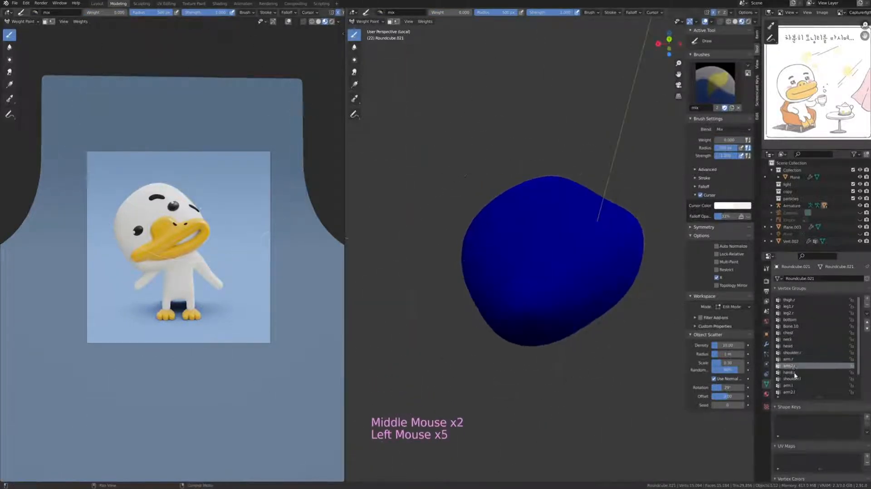
click(793, 379)
middle_drag(589, 272, 553, 272)
drag(607, 272, 571, 227)
mouse_move(571, 227)
middle_down()
mouse_move(508, 254)
mouse_move(522, 272)
middle_up()
scroll(544, 263, down, 2)
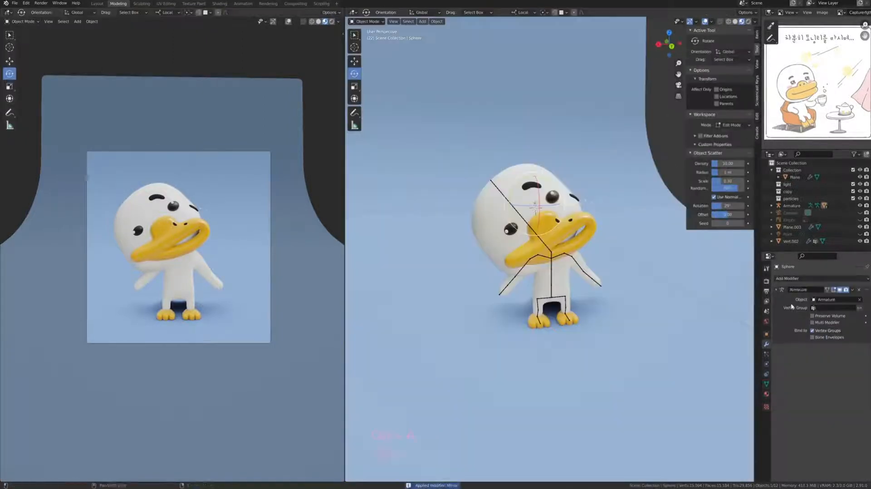
Add a Data Transfer modifier above the Sphere's Armature modifier, with the head mesh as source and Vertex Data enabled
click(820, 278)
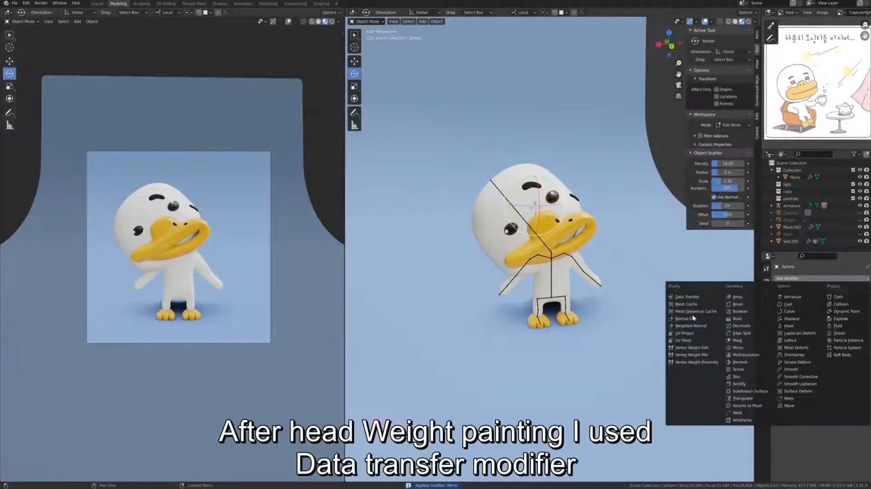
click(688, 297)
drag(867, 348, 867, 290)
click(853, 299)
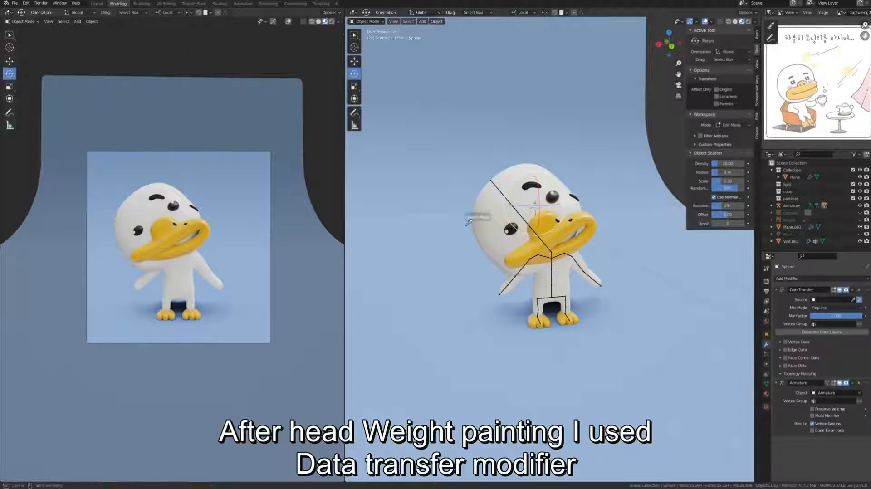
click(790, 344)
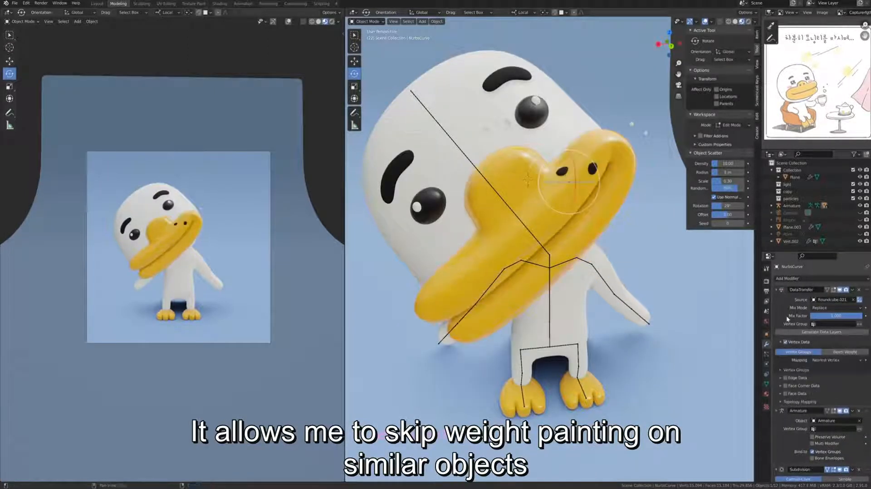
Add a Data Transfer modifier atop the nostrils' stack, taking vertex groups from Roundcube.021 with Nearest Vertex mapping
scroll(858, 401, down, 2)
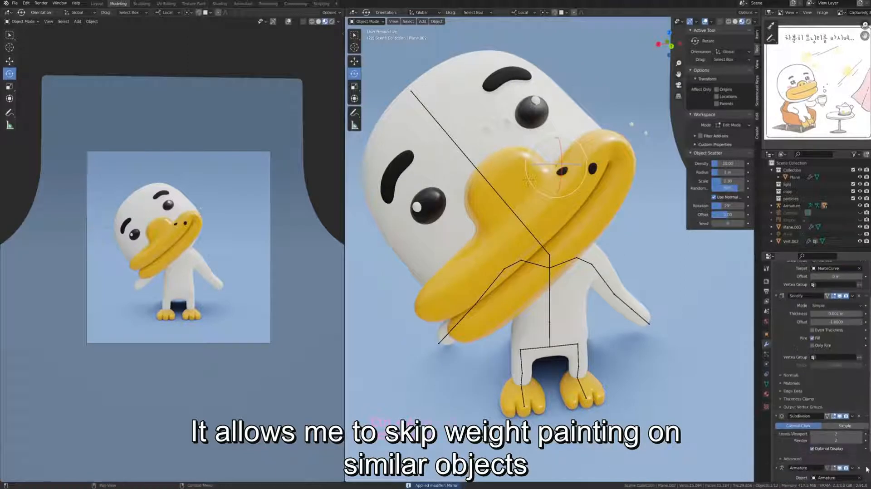
scroll(855, 390, up, 2)
click(816, 278)
click(694, 298)
scroll(848, 426, down, 3)
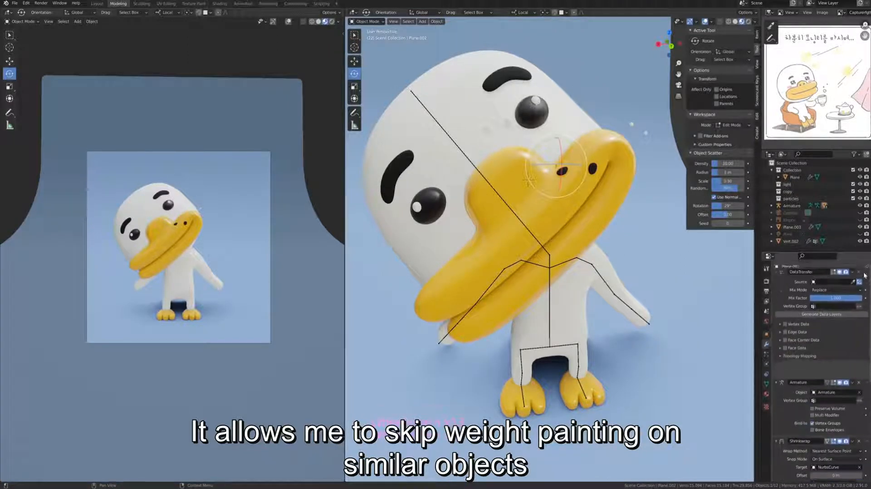
click(784, 343)
key(ctrl+a)
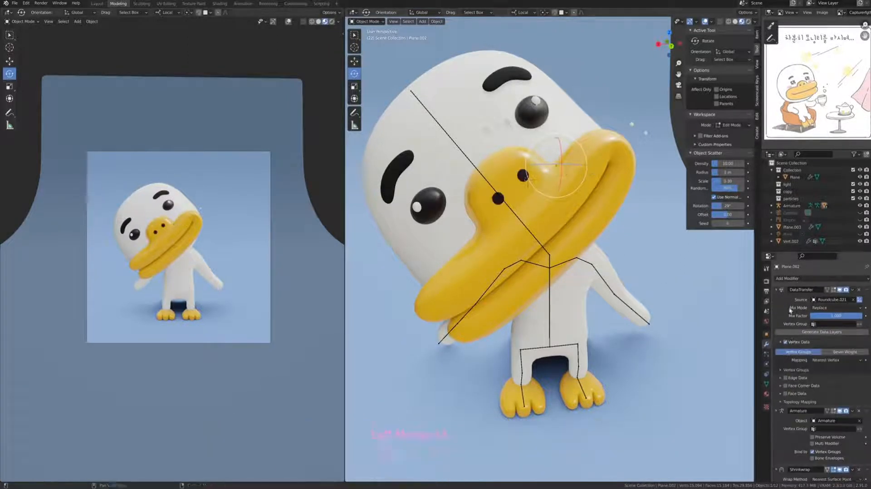
Refine the duck's pose by rotating the right arm bone and the spine bone of the armature
click(489, 131)
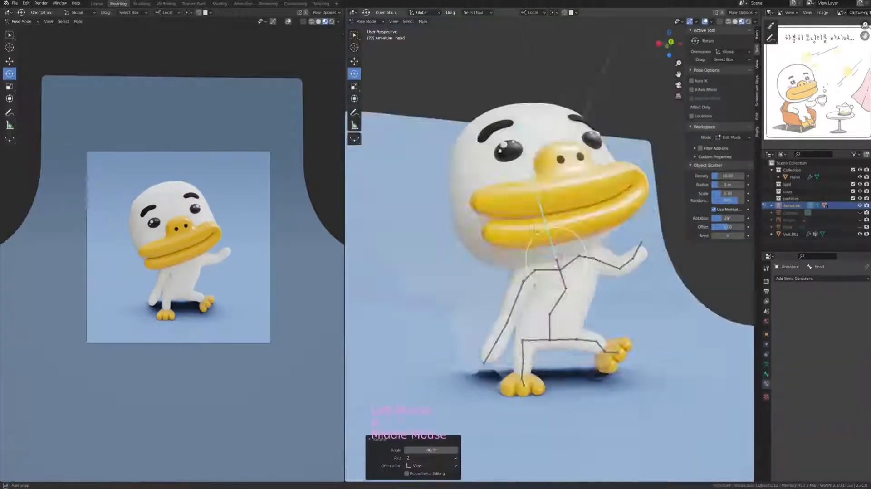
middle_drag(549, 227, 490, 229)
key(r)
click(528, 316)
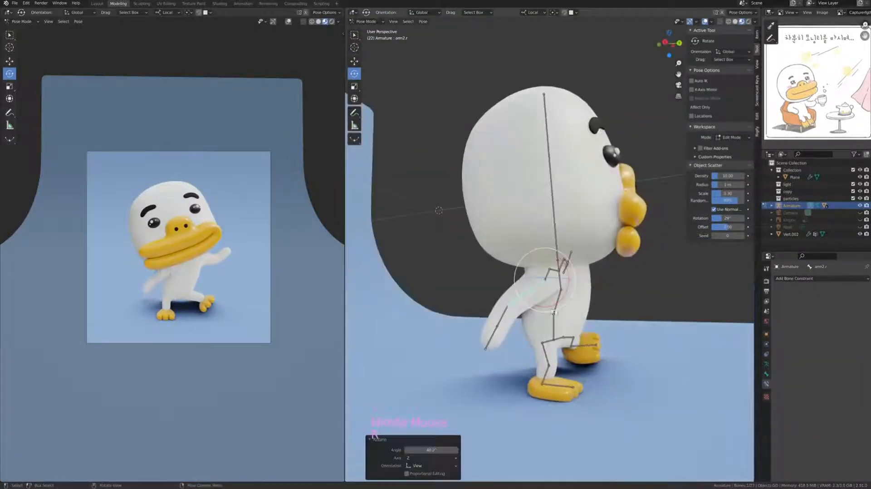
click(556, 301)
key(r)
click(500, 160)
middle_drag(544, 250, 476, 240)
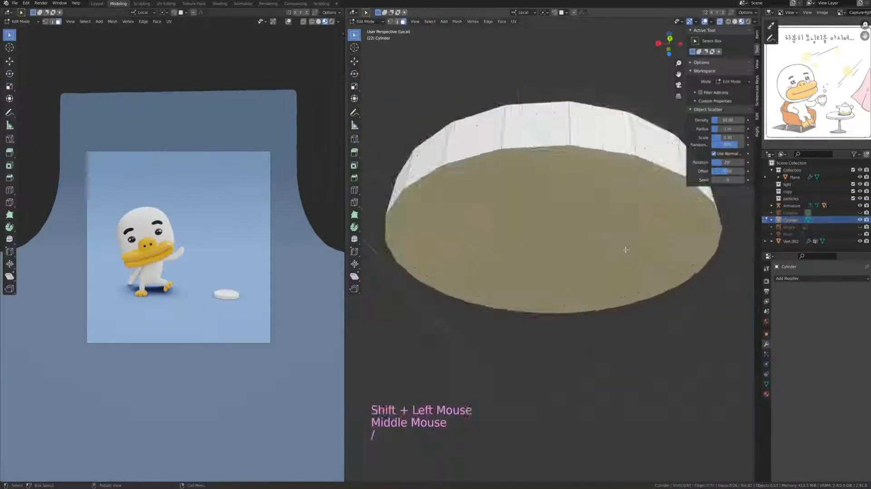
Inset the end faces of the flat cylinder toward the centre and bevel the result to form the table base
scroll(553, 254, down, 3)
middle_drag(553, 254, 554, 290)
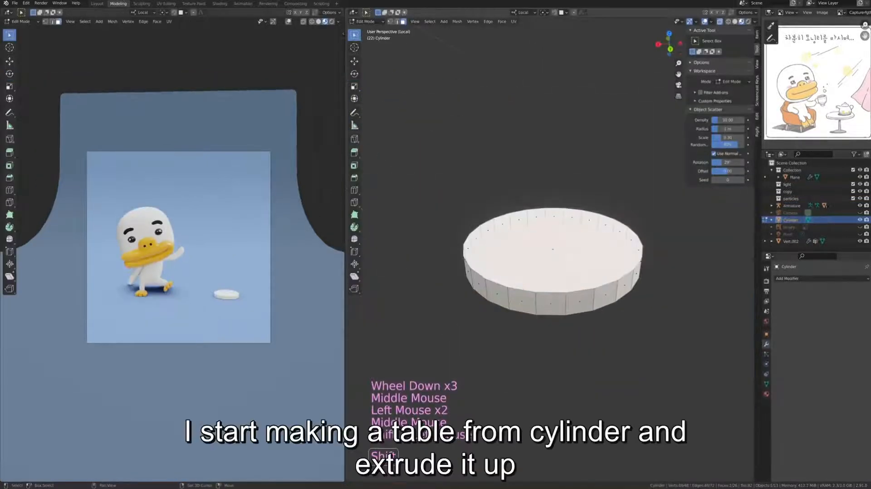
click(636, 300)
key(i)
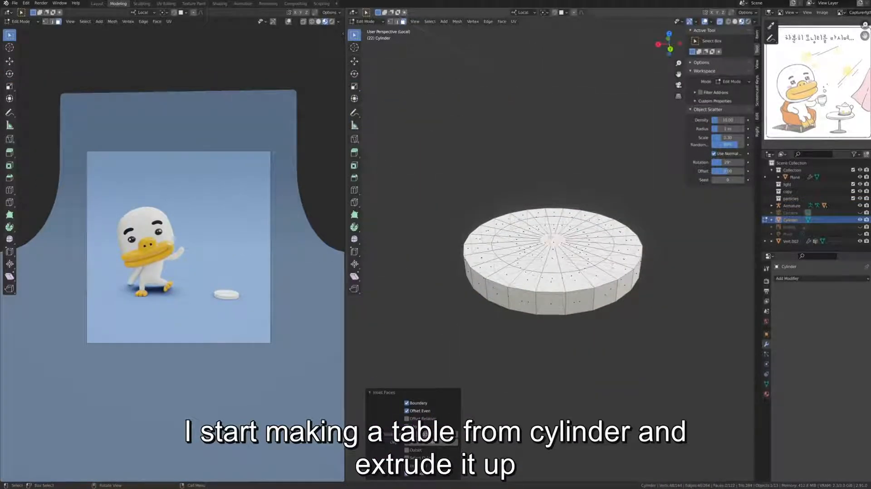
key(ctrl+b)
click(481, 308)
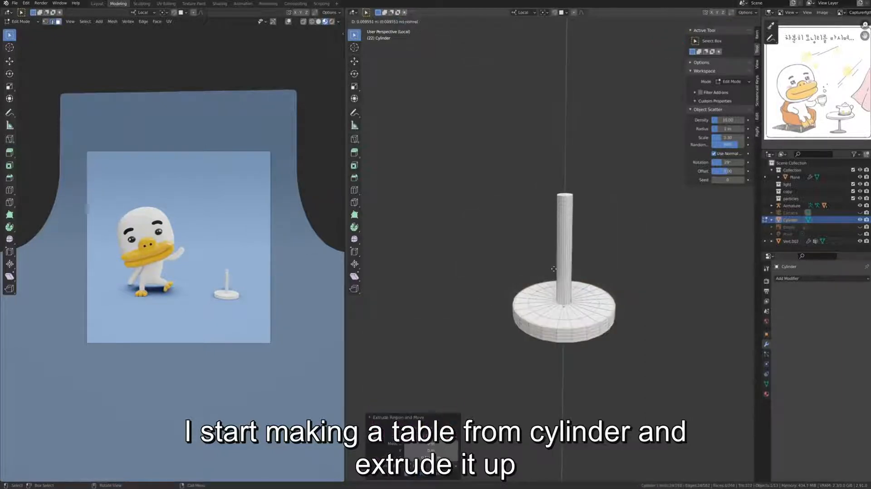
Extrude the base's centre upward into a column and widen its top into a round tabletop by scaling without Z
click(554, 269)
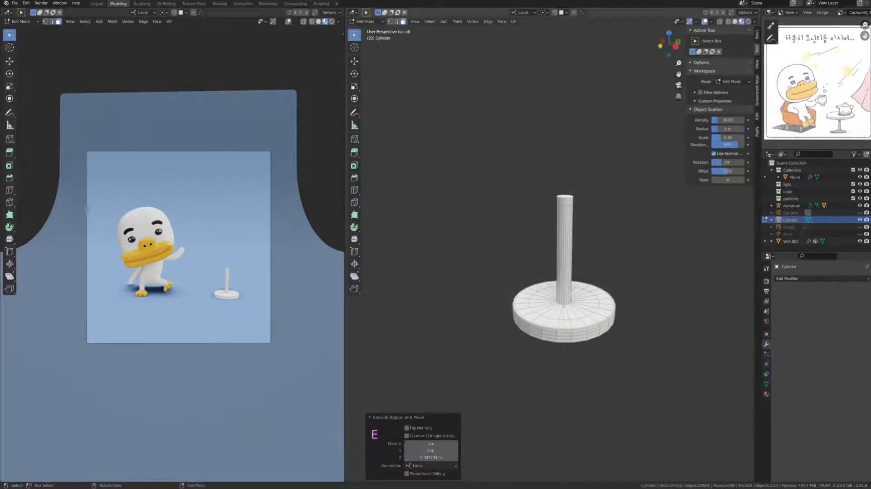
key(shift+z)
key(shift+z)
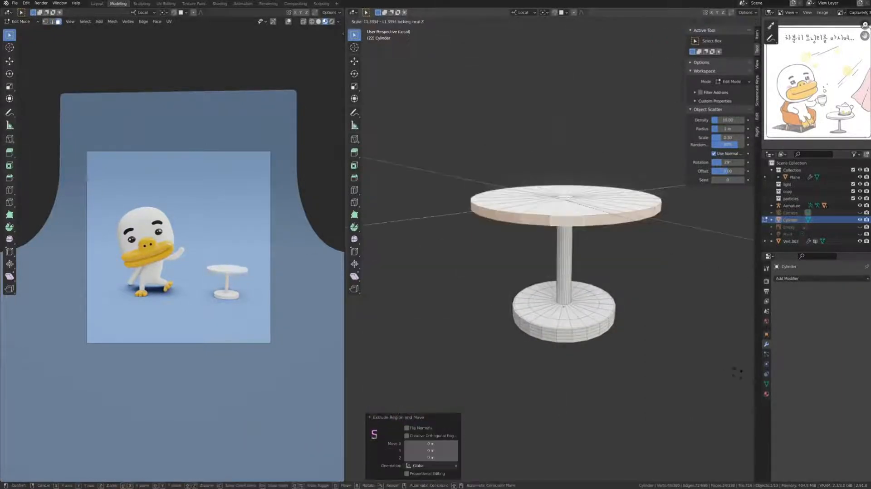
click(432, 411)
Add supporting loop cuts to the tabletop and bevel its outer rim edges
middle_drag(537, 327, 549, 258)
key(ctrl+r)
double_click(519, 179)
key(ctrl+r)
double_click(519, 191)
middle_drag(521, 181, 535, 238)
key(ctrl+r)
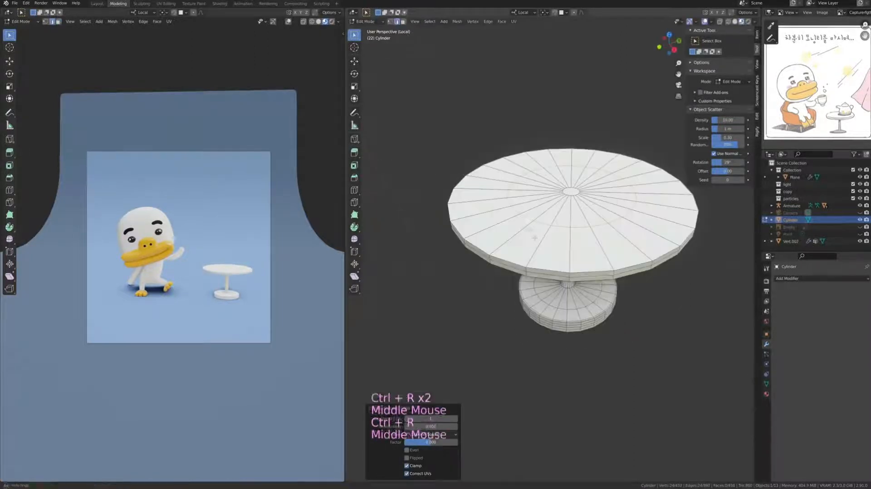
key(ctrl+b)
click(756, 91)
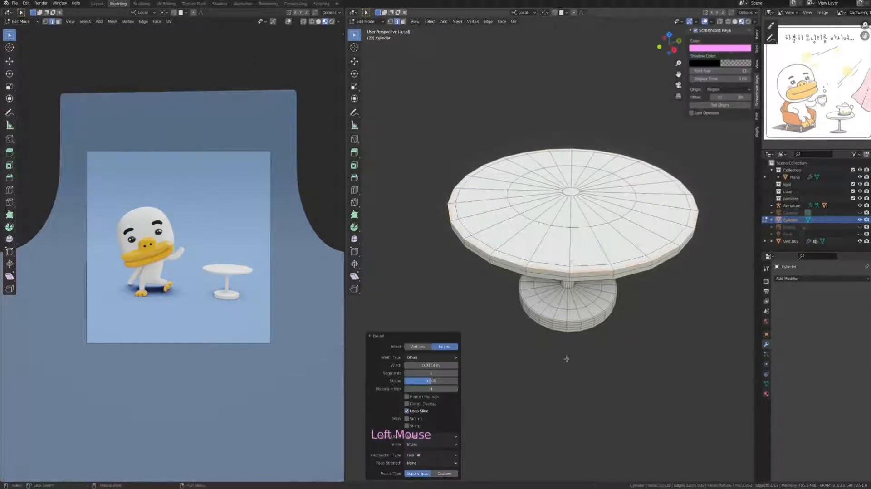
Add loop cuts around the table's column and beneath the tabletop
click(569, 356)
middle_drag(569, 355, 571, 281)
middle_drag(604, 185, 585, 223)
key(ctrl+r)
double_click(585, 224)
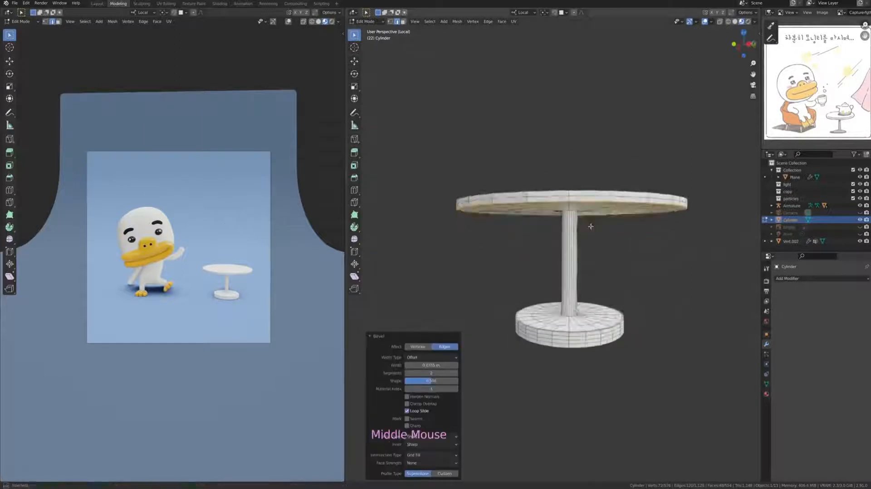
key(ctrl+r)
double_click(580, 234)
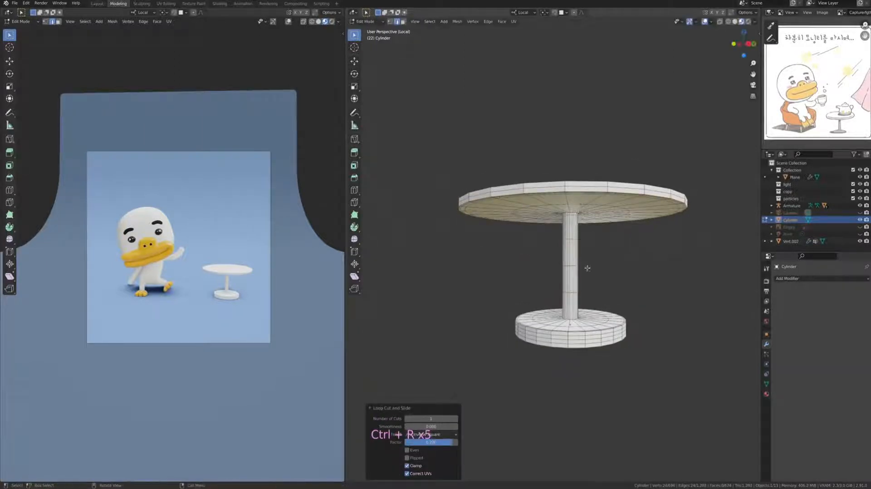
Add a Subdivision Surface modifier to the table with viewport level 2, and shade the table smooth
click(821, 278)
click(735, 411)
key(Tab)
scroll(589, 254, up, 2)
right_click(517, 190)
middle_drag(589, 254, 567, 236)
key(Tab)
drag(832, 308, 843, 308)
Save the file and enable the on-cage display of the table's Subdivision modifier in Edit Mode
key(Tab)
middle_drag(585, 235, 590, 202)
key(ctrl+s)
scroll(585, 213, down, 2)
key(Tab)
scroll(590, 202, up, 2)
click(826, 290)
Select the edge loop at the column's foot and shift it to shape the flared transition into the base
alt+click(590, 394)
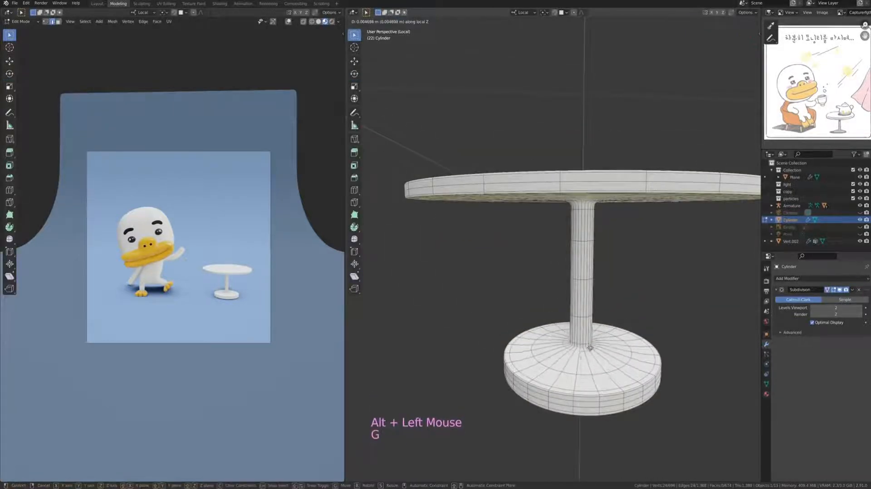
click(626, 351)
middle_drag(626, 352, 613, 336)
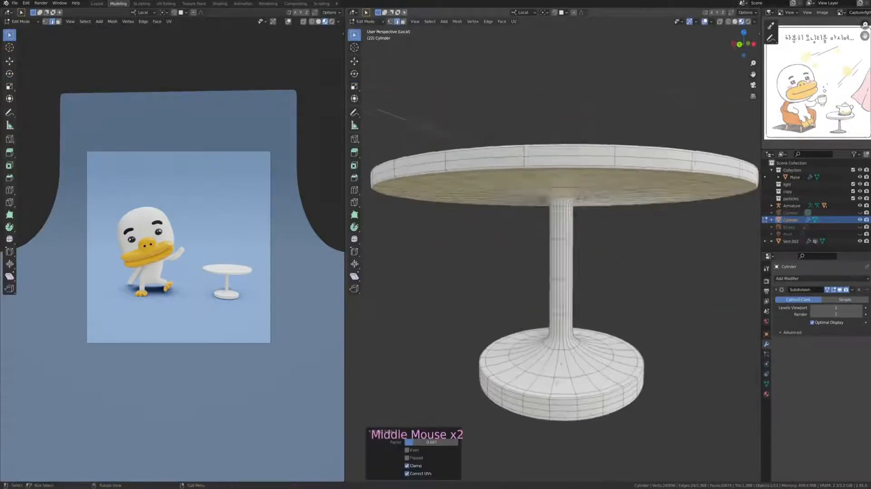
scroll(610, 317, down, 1)
Assign a separate material to the tabletop faces and set the base and column material's Metallic to 1.000
click(403, 21)
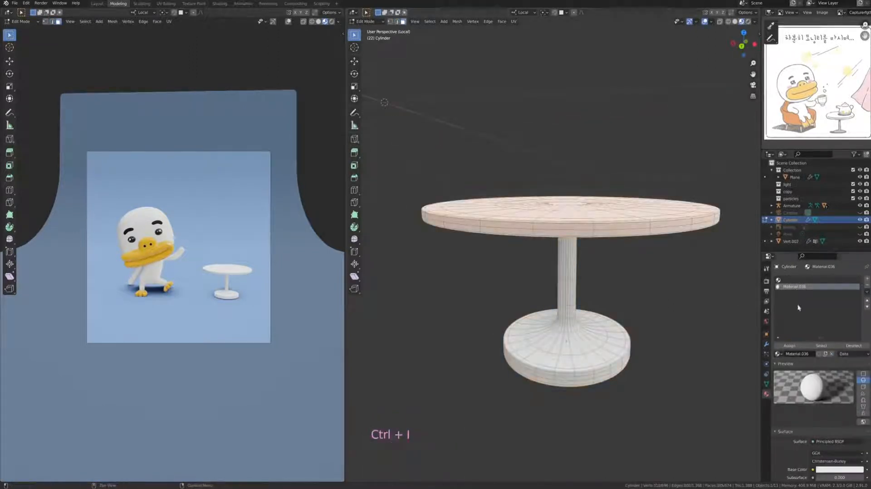
click(798, 280)
click(791, 346)
click(799, 354)
click(800, 286)
scroll(833, 462, down, 15)
drag(829, 373, 867, 373)
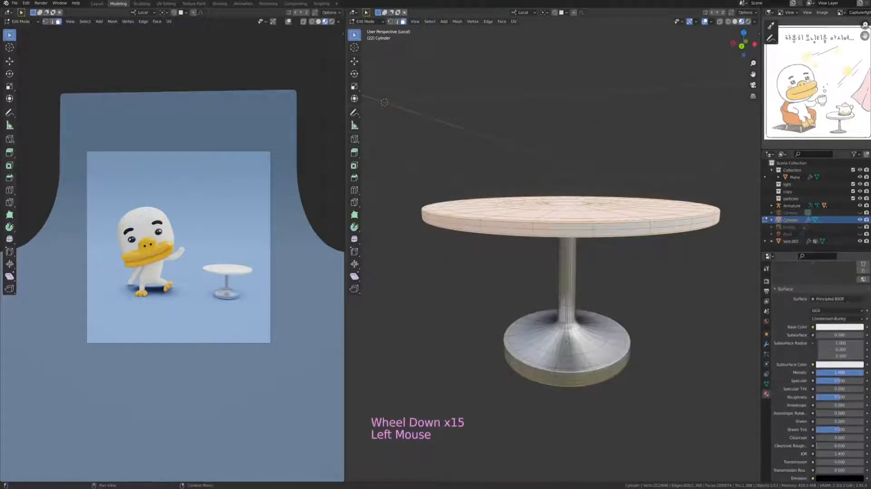
Leave the table's local view and add a Teapot mesh from the extra objects to the scene
middle_drag(541, 316, 537, 297)
key(slash)
scroll(537, 297, down, 2)
middle_drag(537, 297, 537, 324)
key(shift+a)
mouse_move(524, 294)
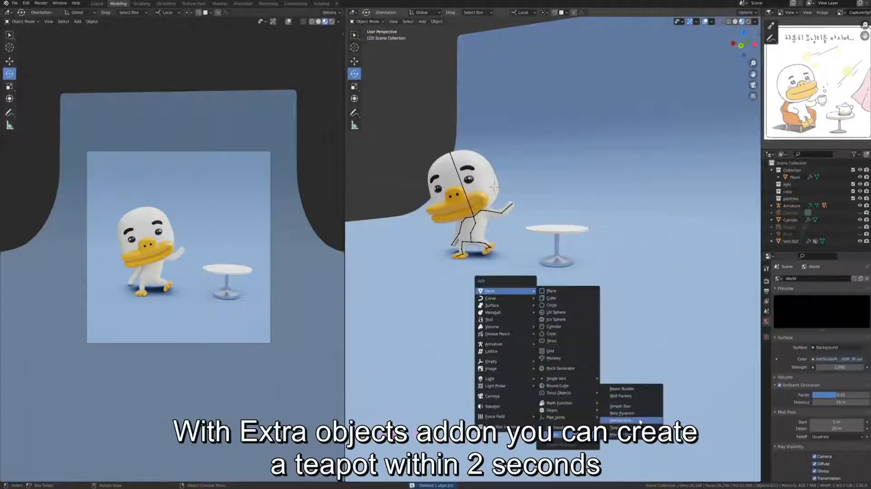
click(640, 421)
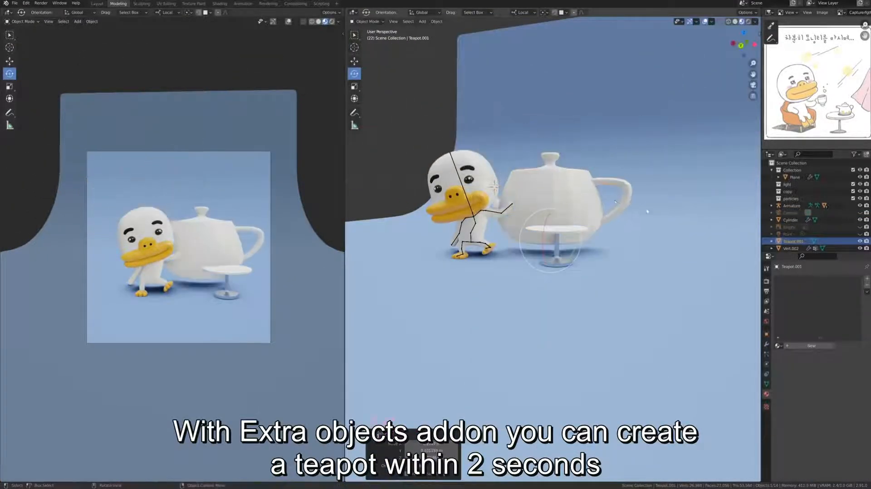
Scale the teapot down to a size that fits on the tabletop
key(s)
click(566, 234)
key(KP_Decimal)
middle_drag(573, 232, 579, 252)
scroll(579, 252, up, 6)
scroll(579, 252, down, 4)
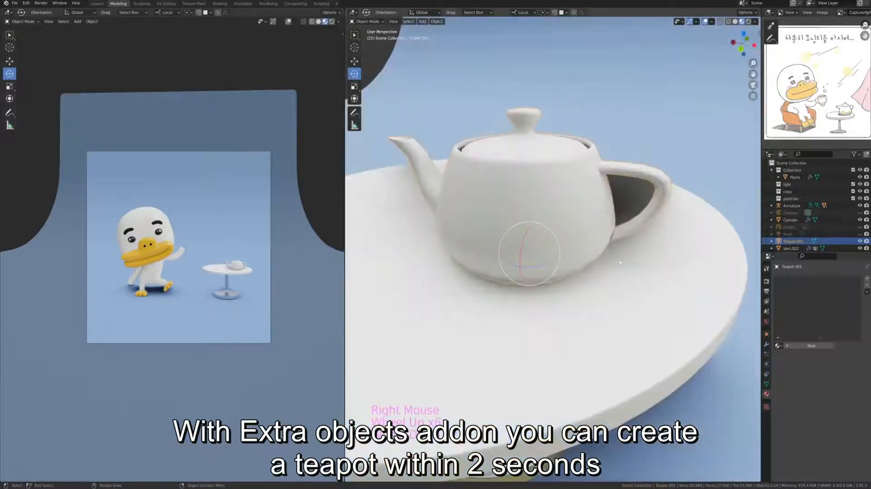
Shade the teapot smooth and add a Subdivision Surface modifier to it
right_click(542, 200)
click(542, 200)
click(766, 344)
middle_drag(629, 214, 631, 236)
click(821, 278)
click(748, 392)
Move the flattened cube so it surrounds the duck and table as a room
scroll(635, 230, down, 5)
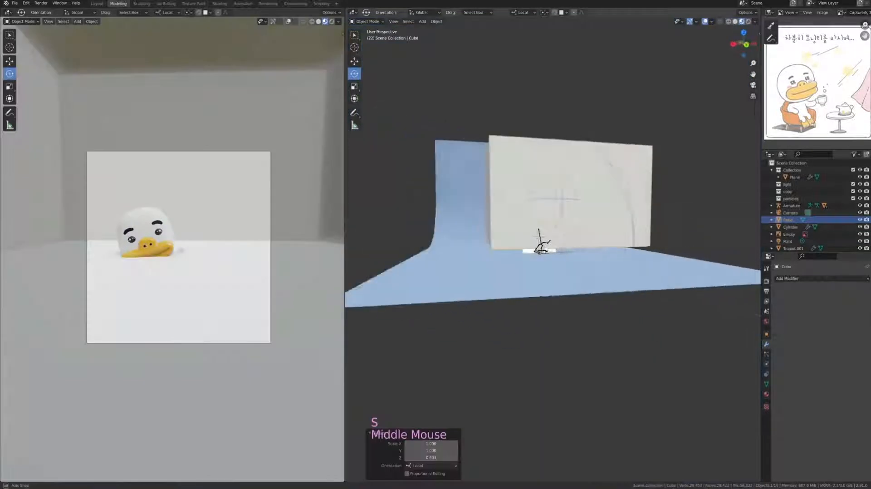
middle_drag(522, 204, 603, 278)
key(g)
click(497, 249)
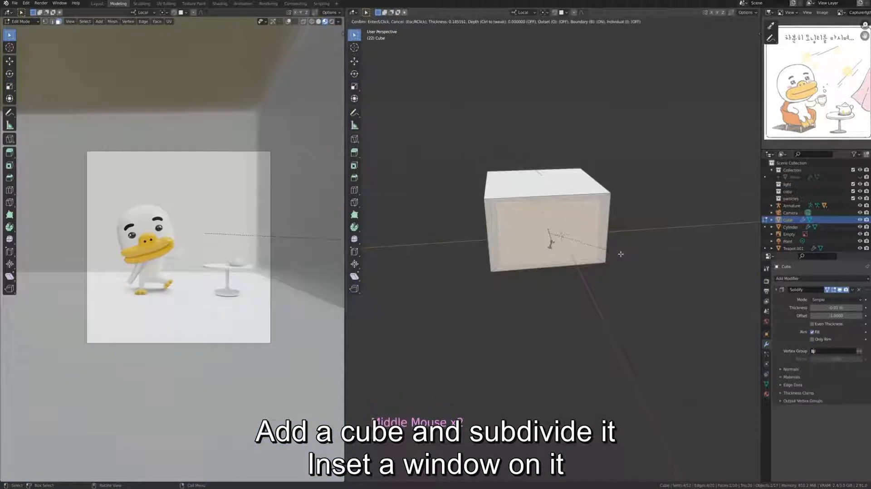
Cancel the inset on the wall face and subdivide the entire room cube
right_click(620, 254)
key(a)
right_click(522, 198)
click(521, 198)
Select the four faces of the room's window wall and inset them twice, the second time by about 0.39 m
click(541, 213)
shift+click(576, 215)
shift+click(578, 252)
click(634, 239)
key(i)
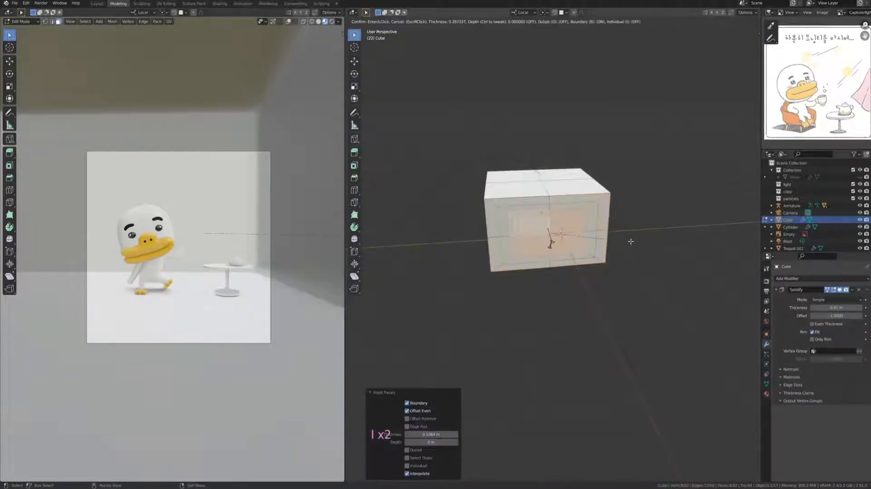
click(600, 241)
Delete the inner inset faces to cut a window opening in the wall
scroll(598, 241, up, 3)
middle_drag(595, 240, 587, 220)
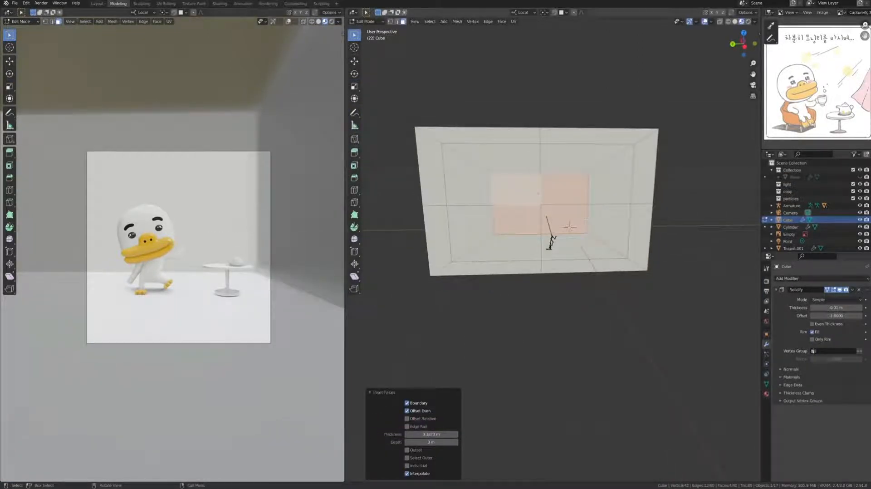
key(x)
click(554, 227)
middle_drag(555, 228, 626, 252)
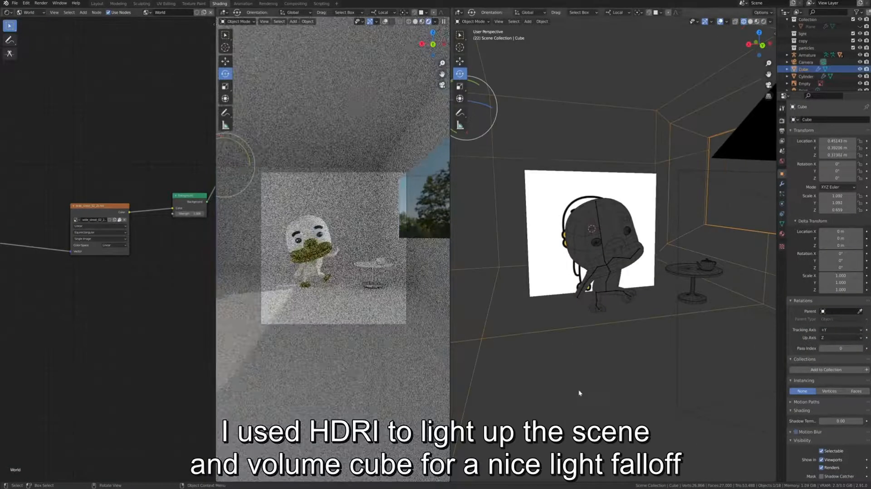
Adjust the HDRI's Z rotation in its Mapping node and preview the lighting in both viewports
middle_drag(50, 303, 162, 297)
drag(61, 289, 54, 289)
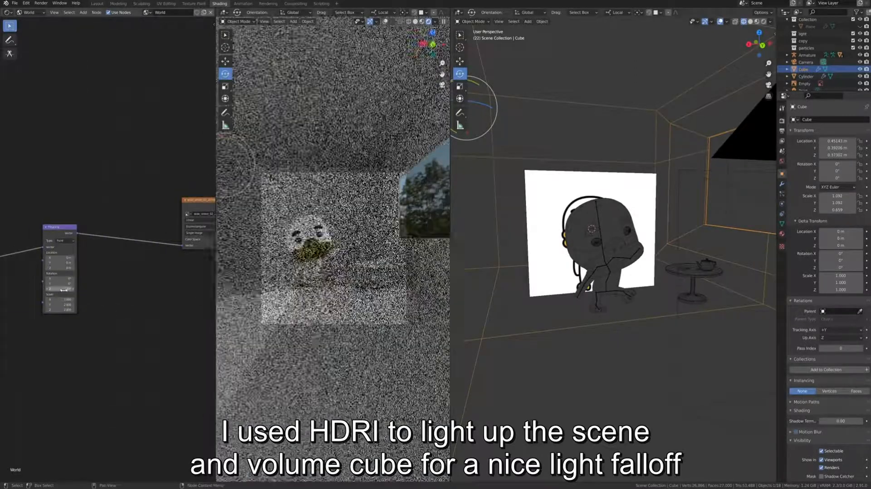
click(421, 21)
click(444, 22)
scroll(608, 227, down, 10)
click(769, 22)
click(763, 21)
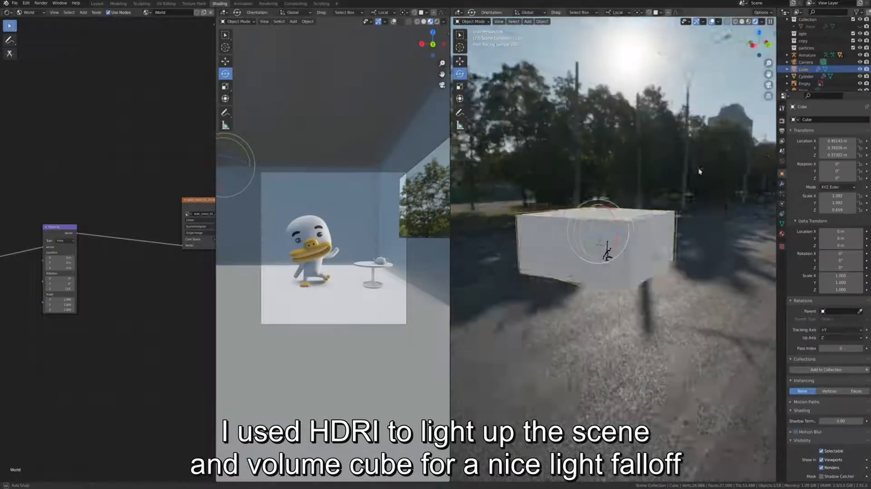
click(436, 21)
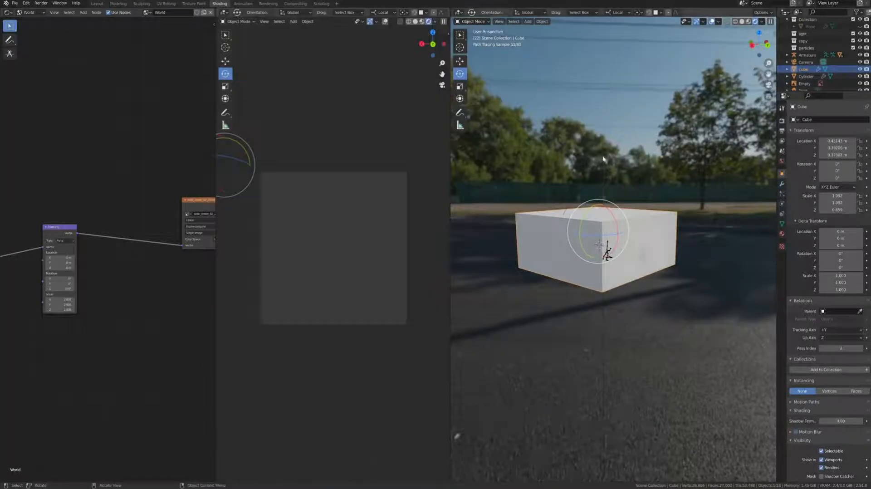
Delete the selected cube and move the environment texture node aside in the world node tree
key(x)
click(604, 165)
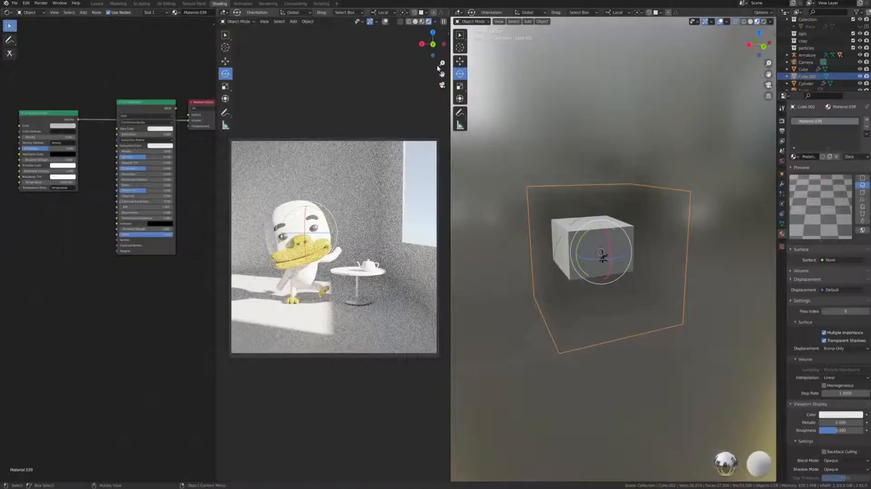
drag(94, 61, 67, 74)
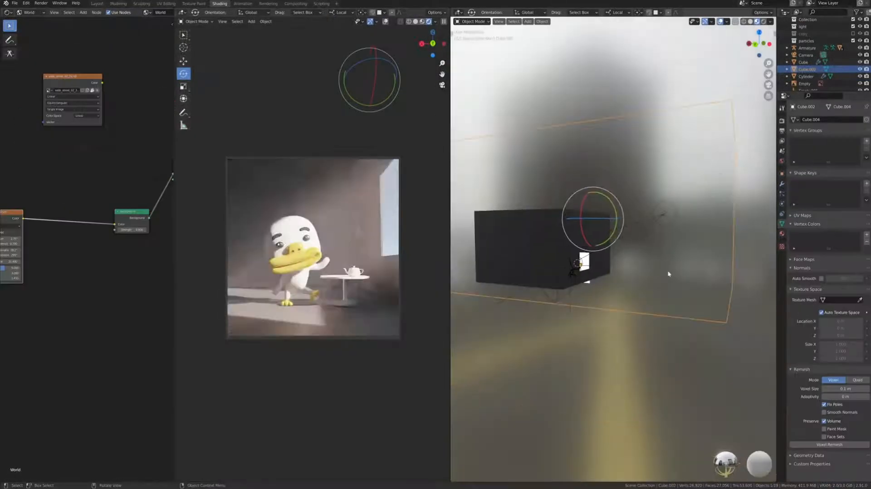
Set up the spot light outside the window and change its colour to a warm orange
click(835, 289)
key(ctrl+v)
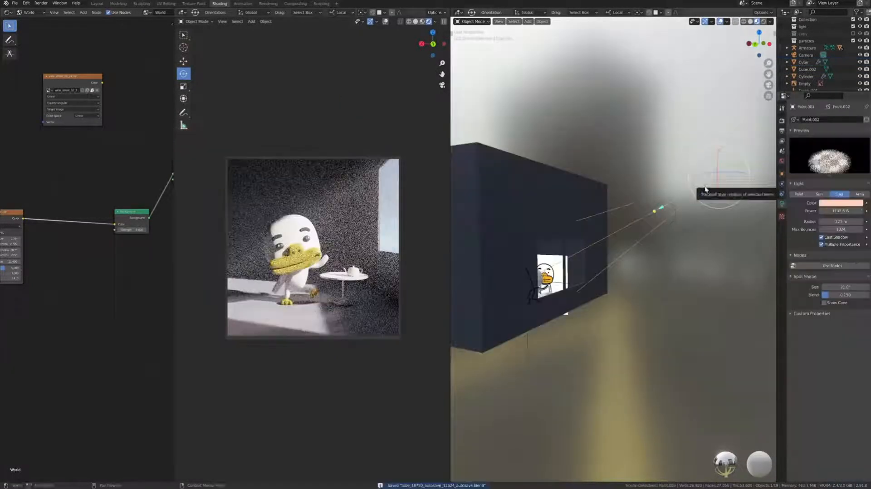
click(841, 203)
click(828, 154)
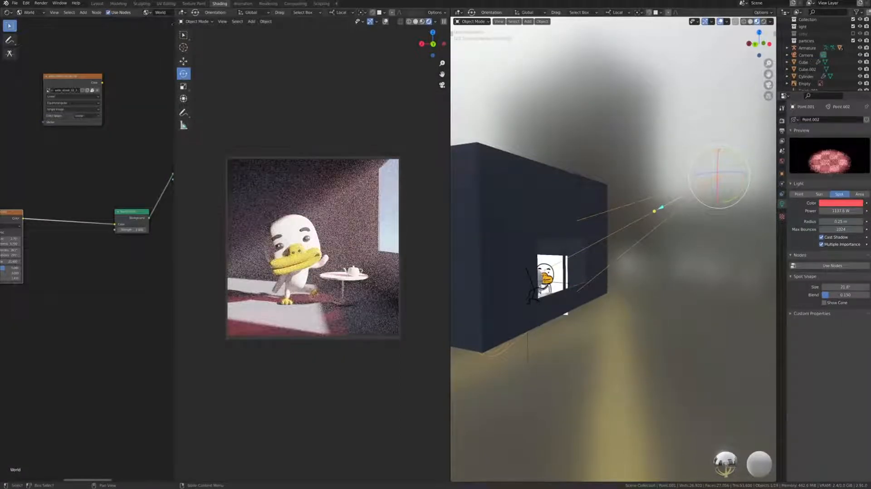
click(853, 208)
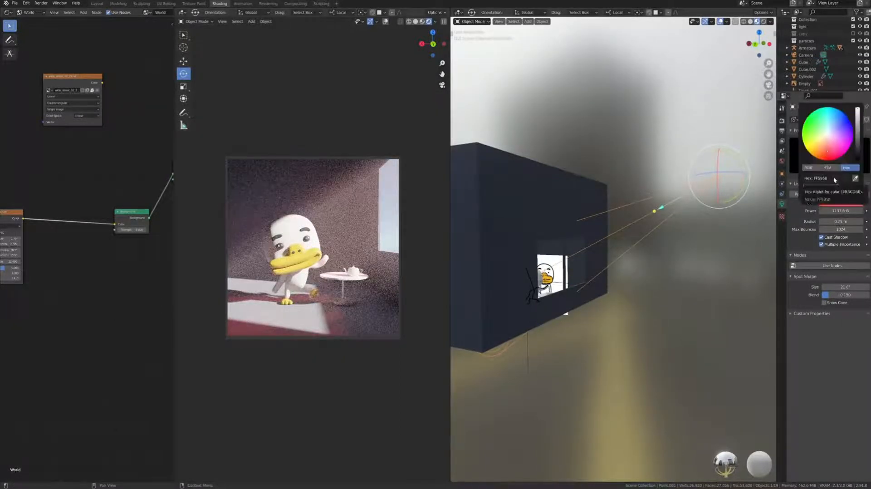
click(822, 145)
click(834, 203)
click(827, 168)
drag(833, 193, 829, 192)
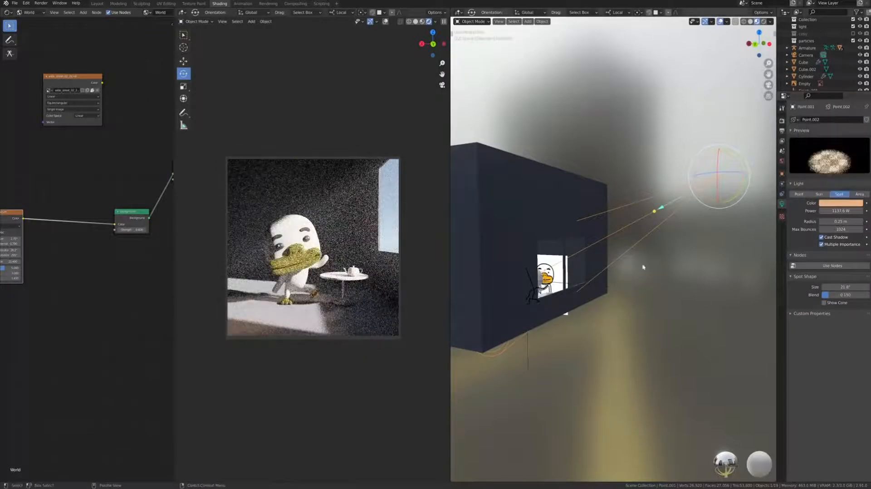
Duplicate the spot light and position the copy near the original, aimed at the window
click(713, 208)
click(713, 208)
middle_drag(676, 217, 692, 225)
key(g)
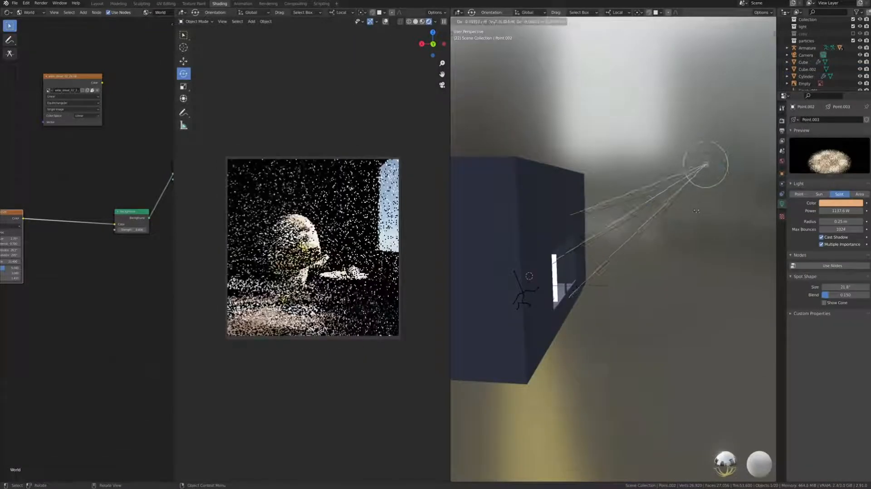
click(700, 212)
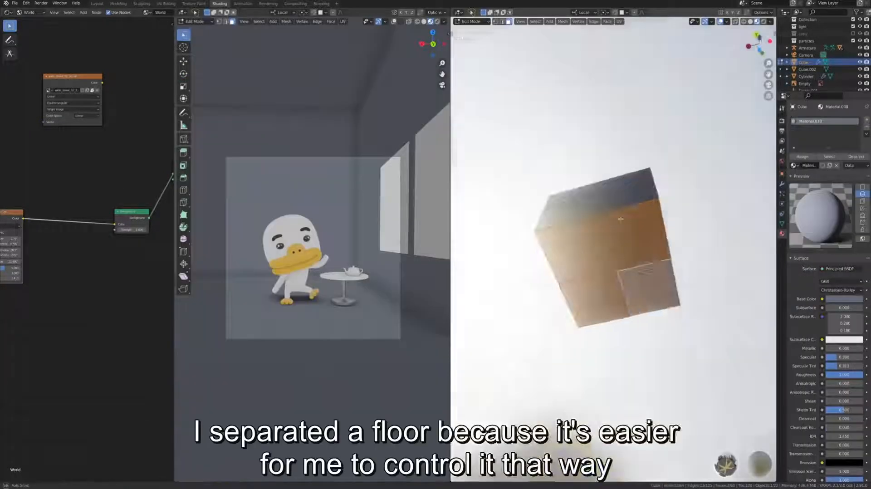
Separate the selected floor faces of the room into their own object and open it for editing
middle_drag(621, 219, 585, 272)
right_click(582, 274)
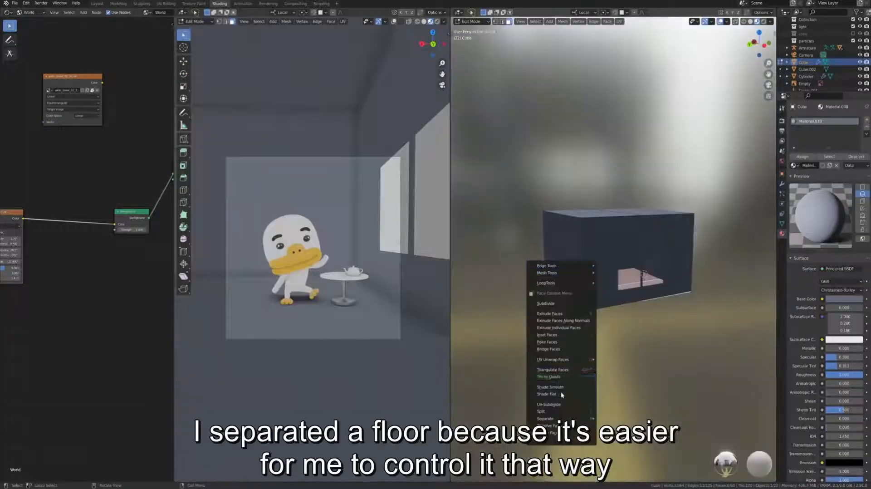
mouse_move(557, 418)
click(610, 419)
middle_drag(554, 304, 585, 300)
key(Tab)
click(649, 284)
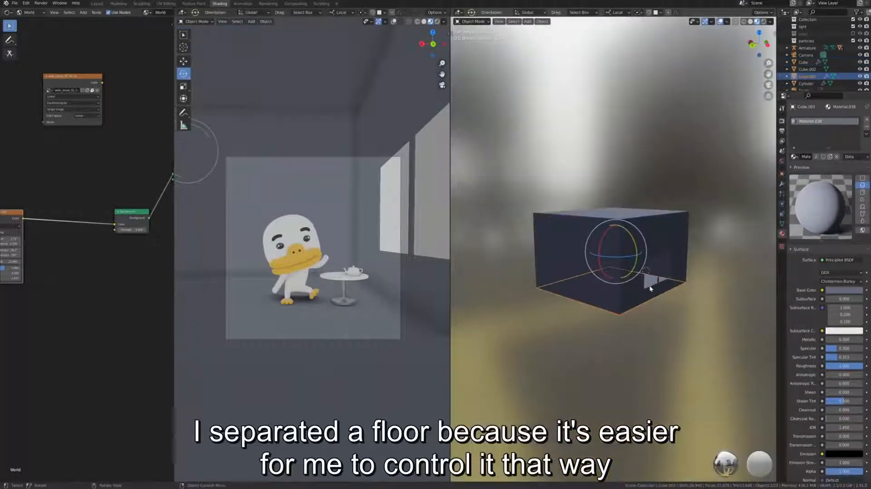
key(Tab)
right_click(649, 285)
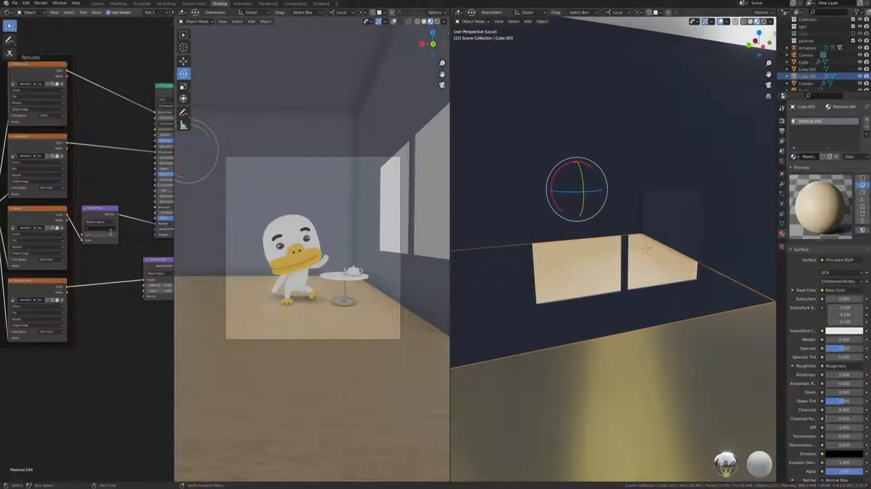
Raise the floor wood material's Specular to its maximum and preview the scene in rendered view
middle_drag(148, 288, 45, 312)
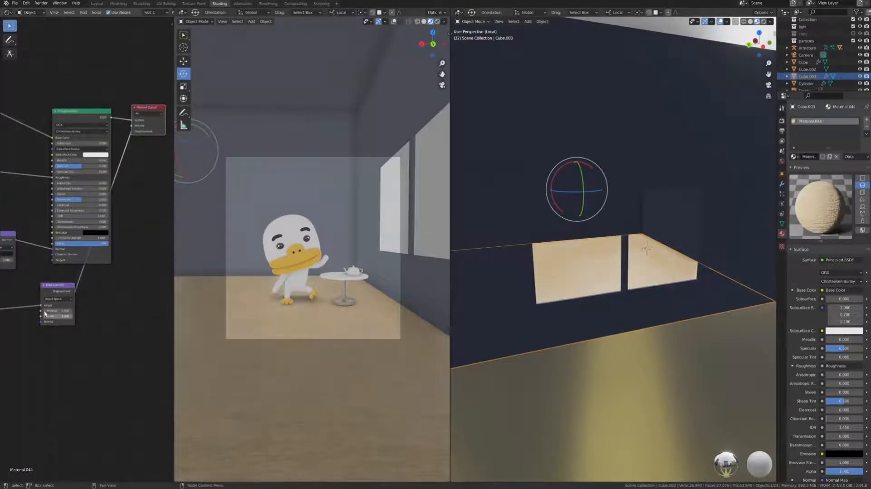
middle_drag(81, 172, 111, 205)
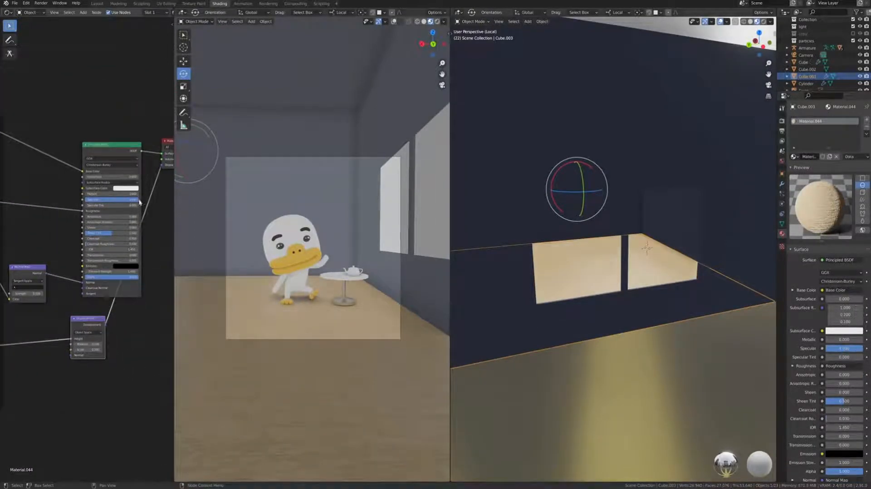
click(437, 21)
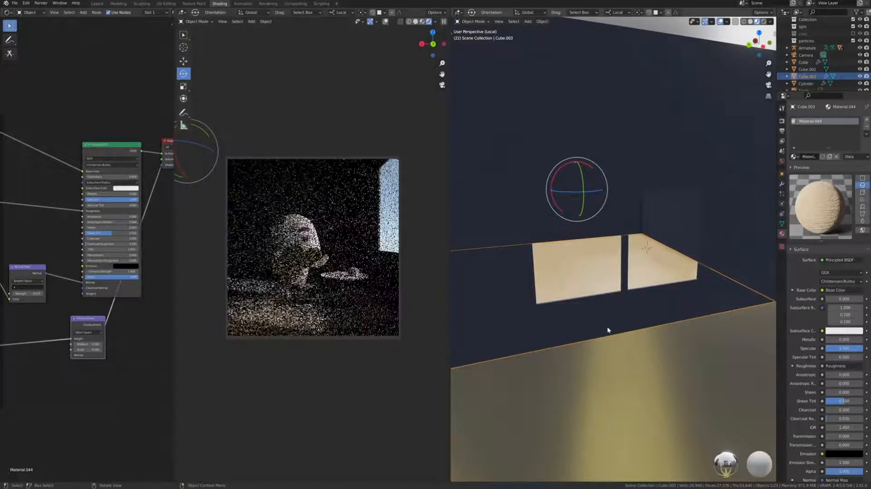
middle_drag(25, 330, 86, 306)
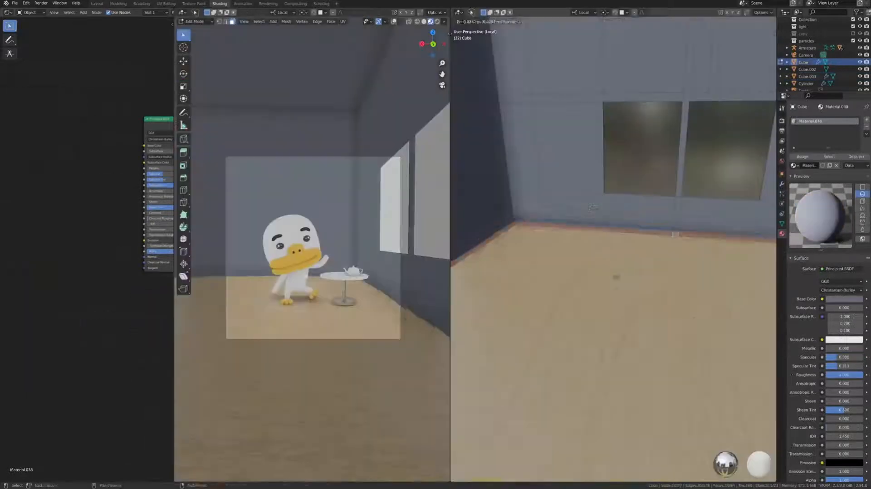
Extrude the strip of wall faces along the floor and scale it slightly inward to form a baseboard
key(e)
key(Escape)
key(s)
click(717, 290)
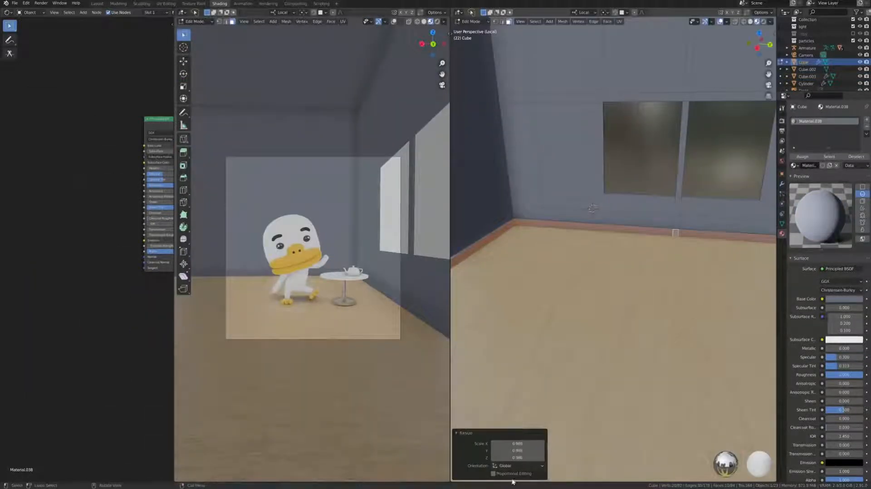
Add a second material slot with a white material and assign it to the baseboard faces
middle_drag(680, 299, 568, 255)
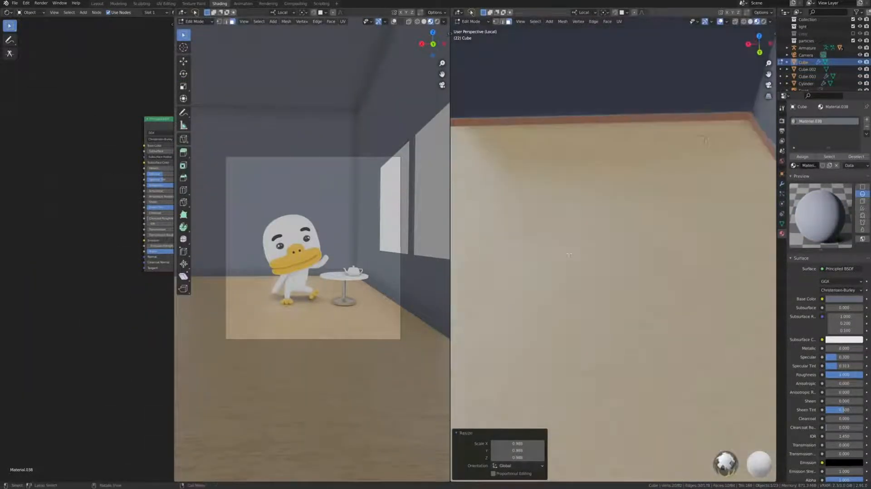
click(866, 121)
click(802, 159)
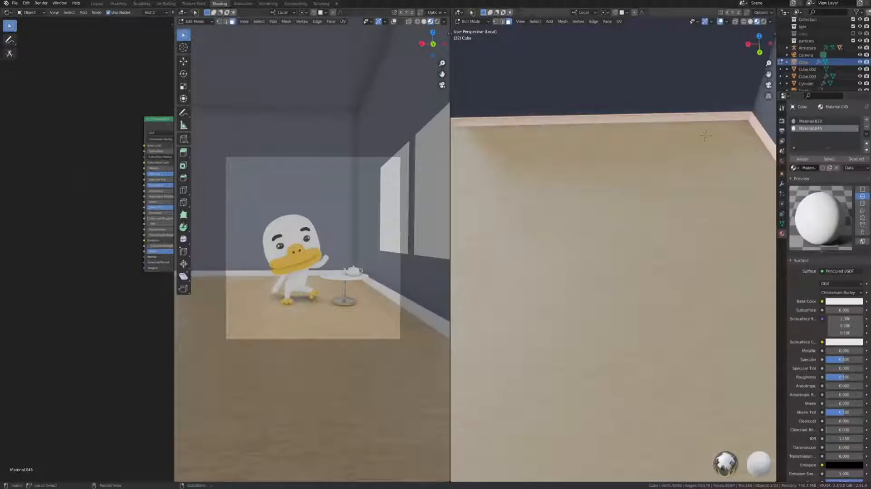
Flatten the selected baseboard geometry by scaling it to 0 along Z
key(s)
key(z)
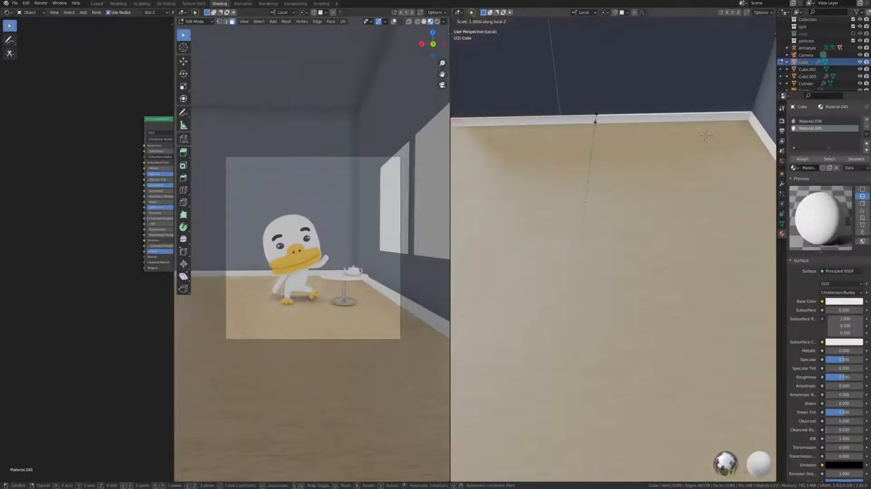
key(0)
key(Return)
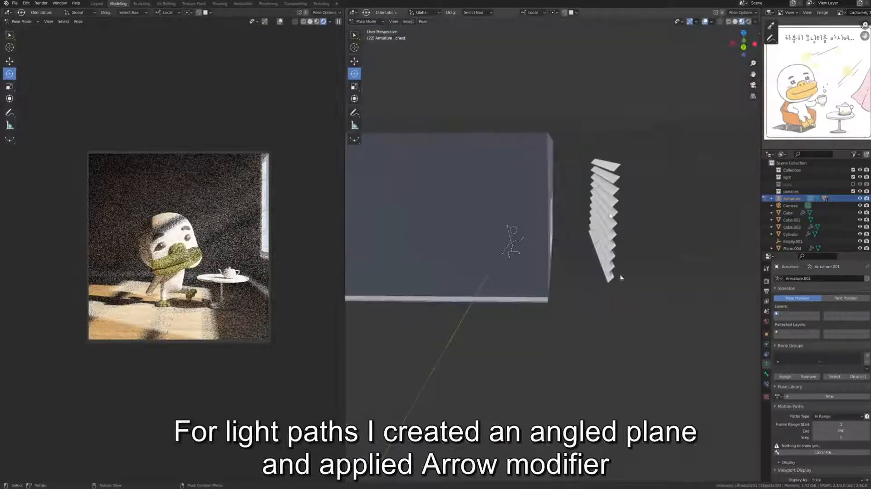
Switch from Pose Mode to Object Mode and move the angled blind slats in front of the window
click(375, 30)
click(607, 205)
key(g)
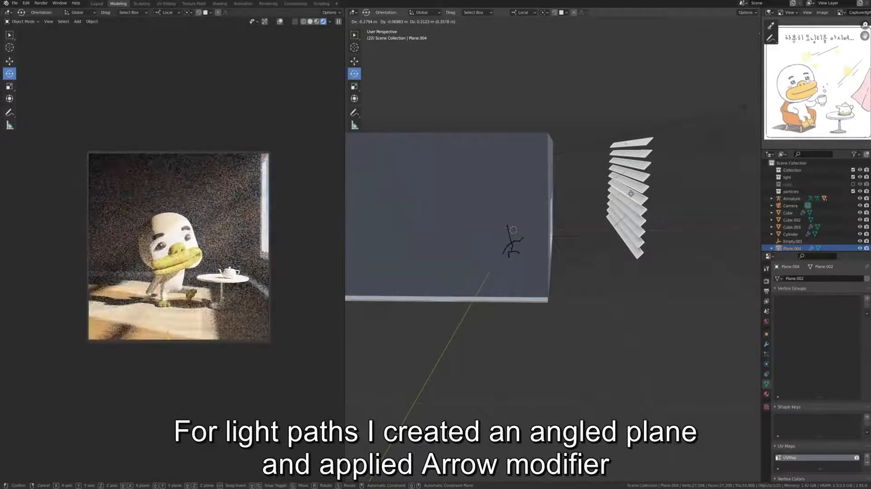
click(631, 194)
Select the spot light behind the blind slats and reposition it farther from the window
click(746, 111)
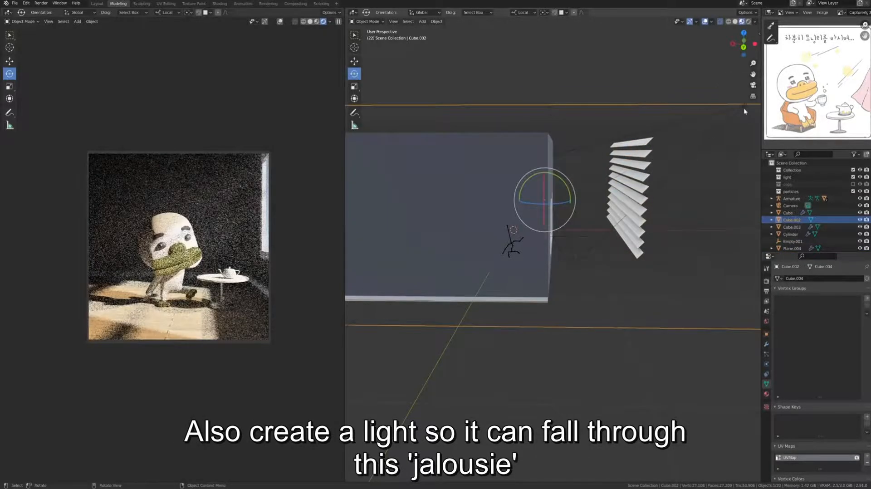
click(744, 111)
key(g)
click(665, 163)
key(g)
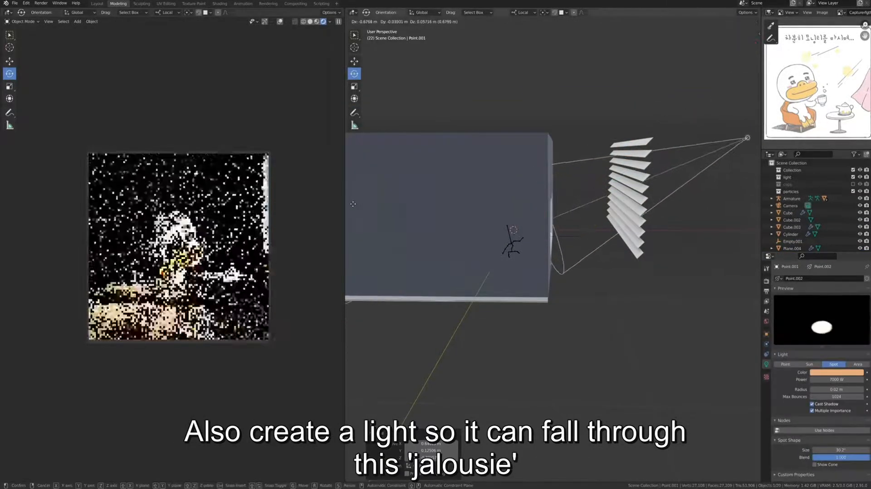
click(381, 174)
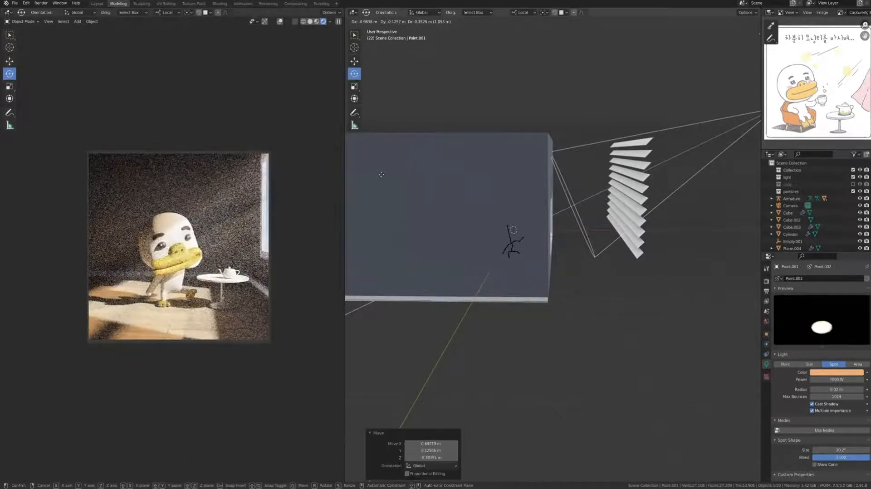
click(861, 391)
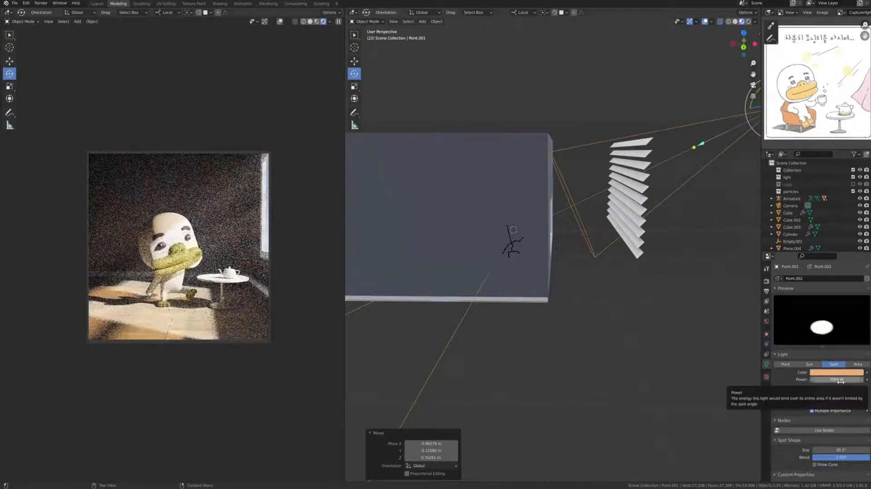
Set the spot light's Power to 5000 W
double_click(839, 380)
text(5000)
key(Return)
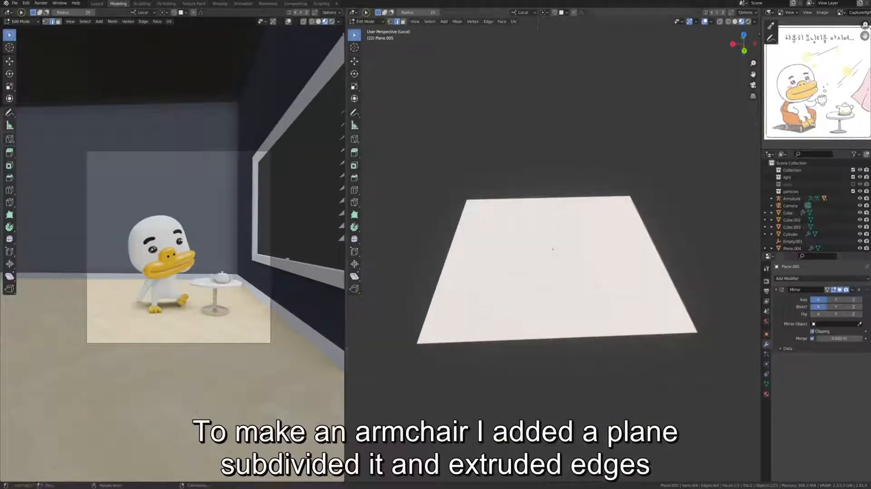
Subdivide the mirrored armchair seat plane with loop cuts
click(735, 21)
scroll(590, 223, up, 1)
key(1)
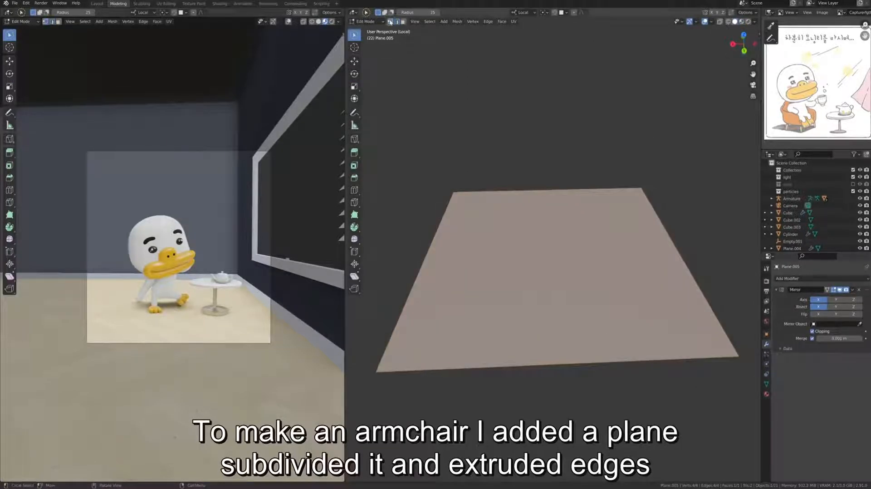
key(ctrl+r)
click(426, 266)
right_click(426, 266)
shift+middle_drag(498, 251, 500, 291)
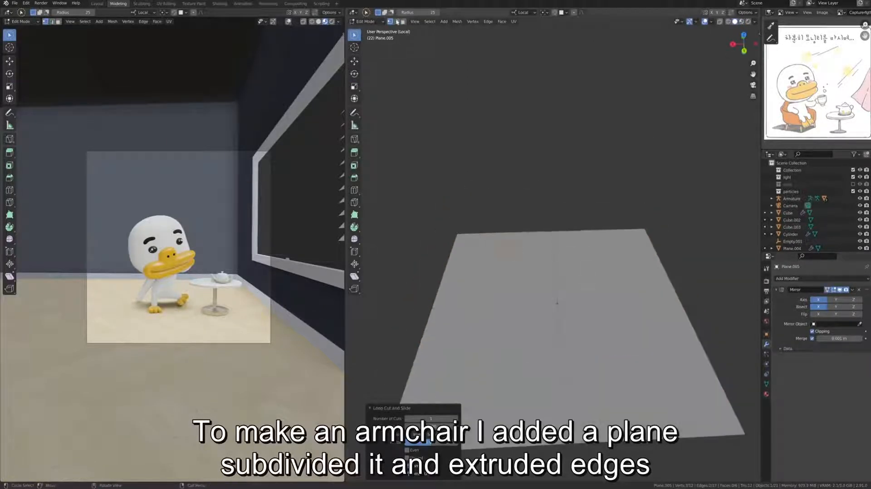
Adjust the proportions of the whole seat plane by scaling it along Y and along X
scroll(501, 291, down, 2)
key(a)
key(s)
key(y)
click(605, 347)
key(s)
key(x)
click(628, 283)
Extrude the seat plane's side and back border edges upward to form the armchair's arms and backrest
scroll(628, 283, up, 2)
click(396, 22)
alt+click(499, 256)
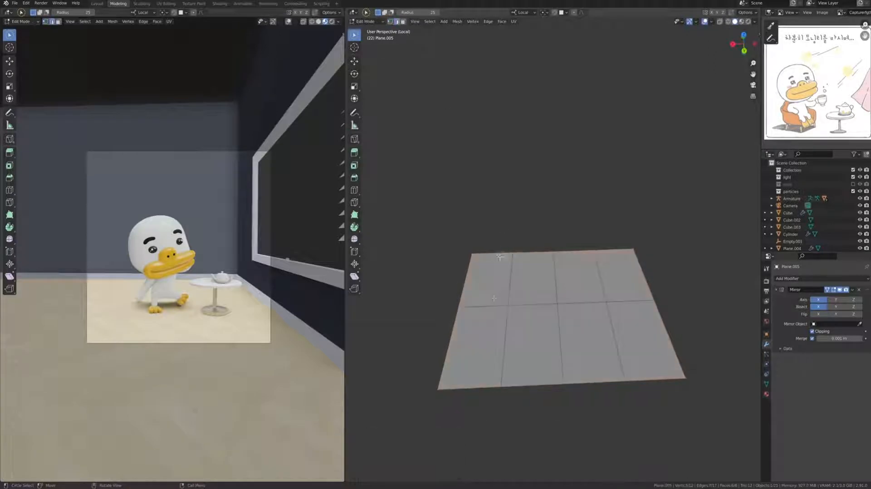
key(e)
click(502, 238)
Recalculate the normals of the entire armchair mesh
middle_drag(503, 237, 680, 281)
key(a)
key(shift+n)
key(Tab)
key(Tab)
middle_drag(681, 281, 731, 356)
Add a Solidify modifier to the armchair with Even Thickness enabled and a thickness of about 0.06 m
click(794, 278)
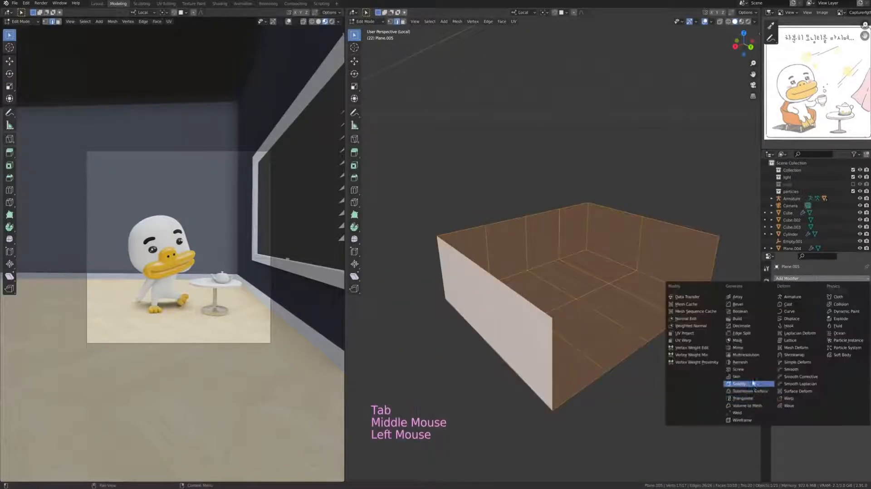
click(754, 385)
middle_drag(671, 317, 583, 283)
middle_drag(582, 284, 564, 313)
key(Tab)
key(Tab)
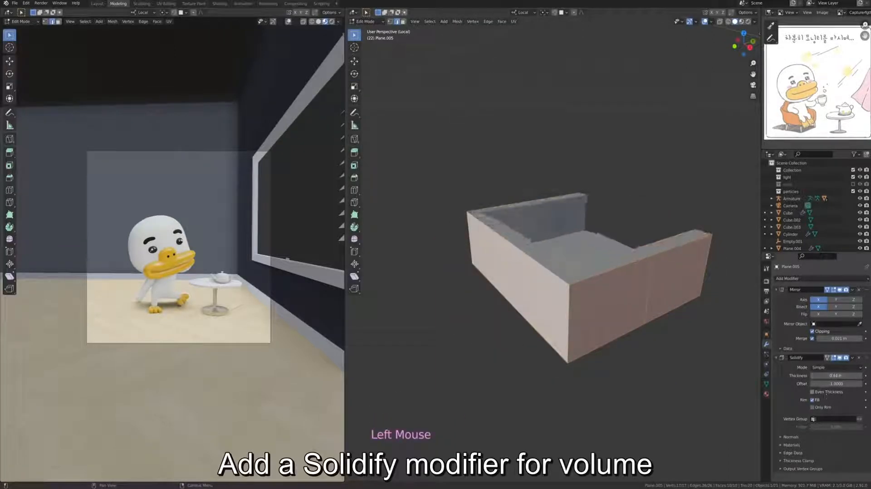
middle_drag(564, 312, 567, 384)
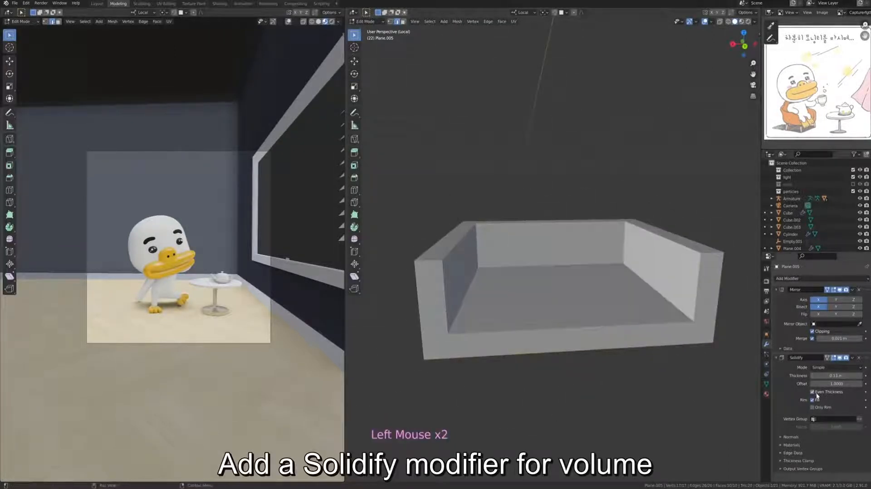
middle_drag(680, 372, 703, 383)
drag(840, 376, 829, 377)
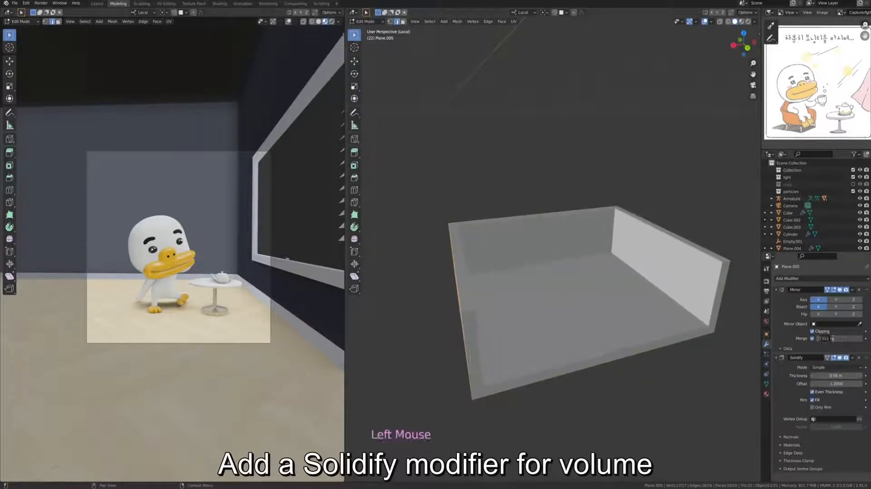
Set the Mirror modifier's merge distance to 0.01 m
text(0)
click(832, 338)
key(Tab)
middle_drag(573, 241, 546, 243)
key(Tab)
Raise the backrest's top centre vertex and its neighbour along Z to arch the upper edge
click(390, 22)
click(543, 213)
middle_drag(587, 38, 559, 33)
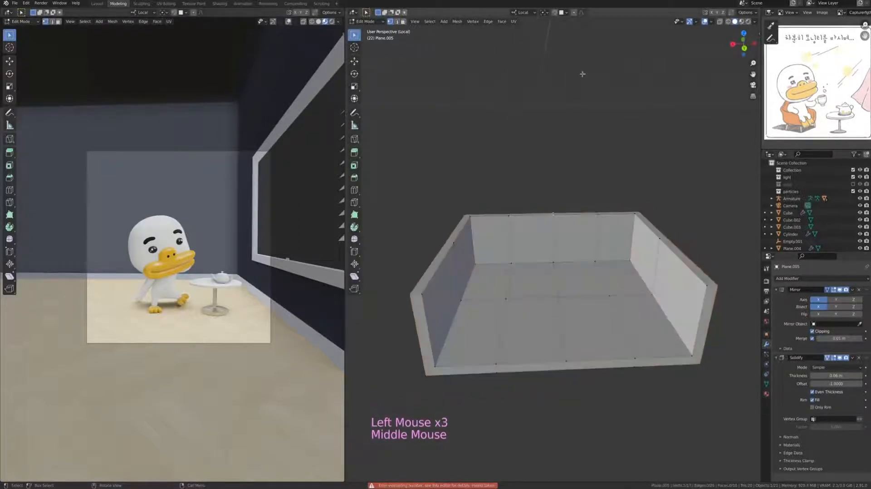
key(g)
key(z)
click(580, 51)
click(509, 215)
key(g)
key(z)
click(506, 195)
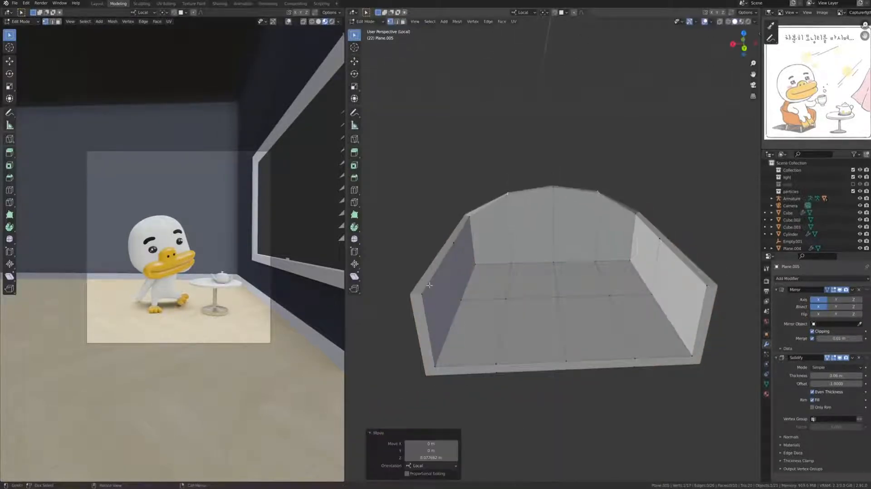
Undo the last change and bevel the vertical corner edge between the armchair's arm and backrest
key(ctrl+z)
click(397, 21)
scroll(496, 310, down, 1)
middle_drag(495, 310, 562, 310)
click(577, 306)
middle_drag(562, 309, 601, 245)
key(ctrl+b)
click(611, 308)
Select the edges where the seat meets the arms and backrest and bevel them
alt+click(509, 276)
shift+click(581, 298)
shift+click(601, 240)
middle_drag(535, 247, 495, 284)
key(ctrl+z)
shift+click(556, 313)
middle_drag(557, 273, 657, 351)
shift+click(585, 302)
key(ctrl+b)
click(599, 319)
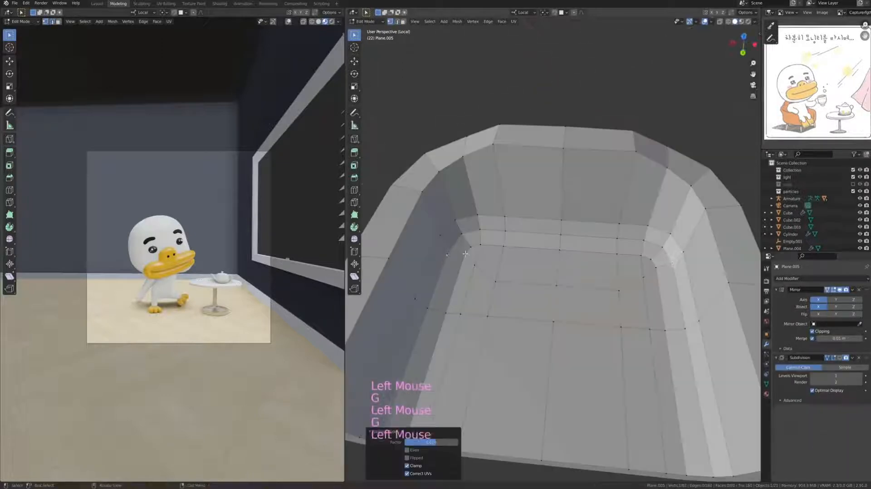
Move a vertex at the inner seat corner and slide the adjacent edge loops to even out the topology
click(468, 273)
key(g)
middle_drag(468, 274, 567, 308)
scroll(544, 220, down, 2)
scroll(612, 235, down, 3)
alt+click(525, 280)
key(g)
key(g)
click(520, 258)
alt+click(519, 254)
key(g)
key(g)
Reposition individual vertices on the armchair to shape its side profile
middle_drag(522, 250, 540, 195)
click(556, 218)
key(g)
click(528, 236)
key(g)
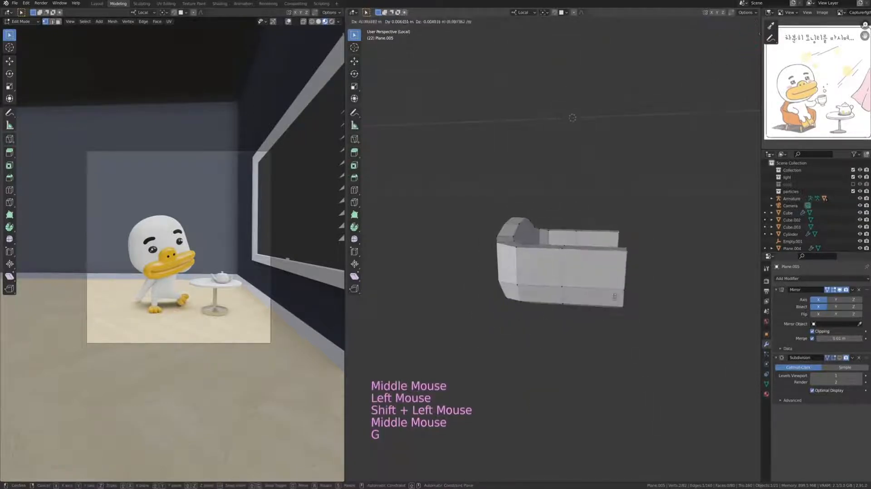
Add a Mirror modifier on X to the armchair with Bisect on X and Clipping enabled
middle_drag(566, 254, 591, 322)
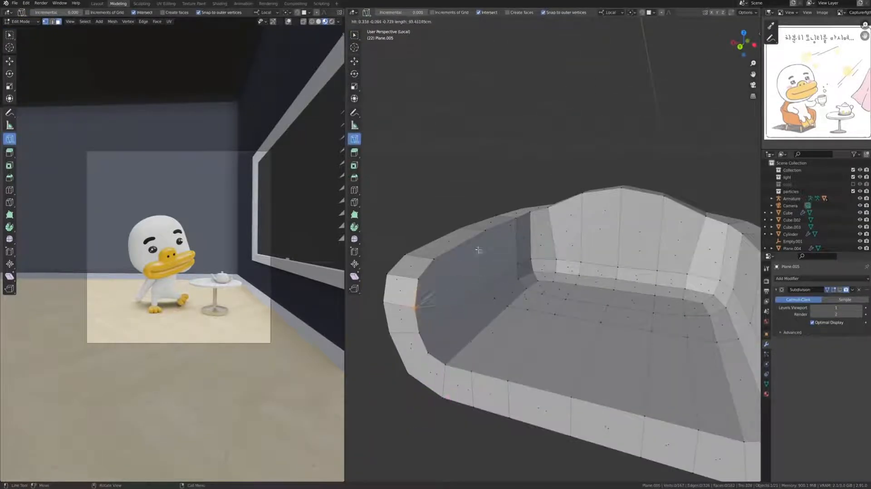
middle_drag(596, 286, 602, 290)
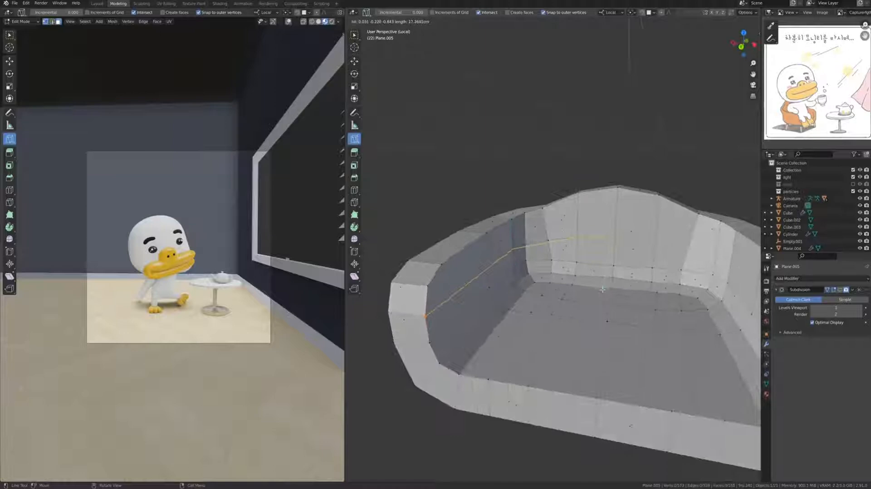
click(787, 278)
click(746, 349)
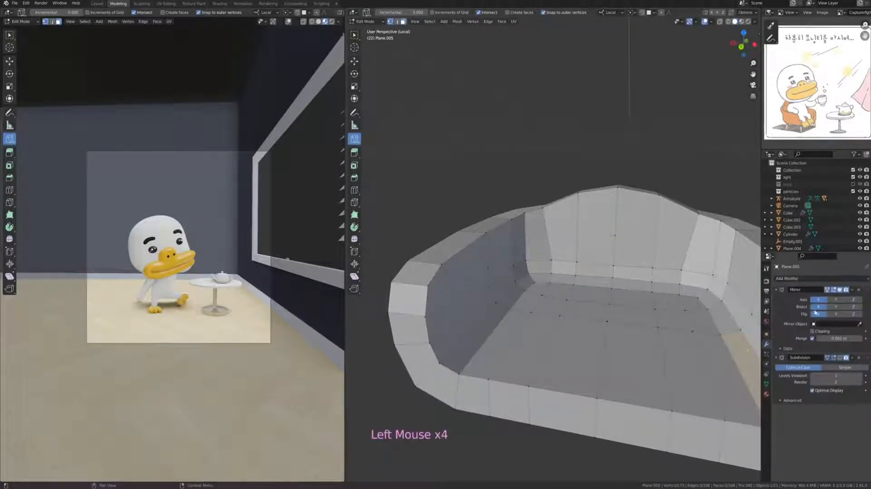
click(816, 313)
click(812, 331)
Cancel the line cut in progress and add loop cuts around the armchair's arm
middle_drag(698, 308, 639, 304)
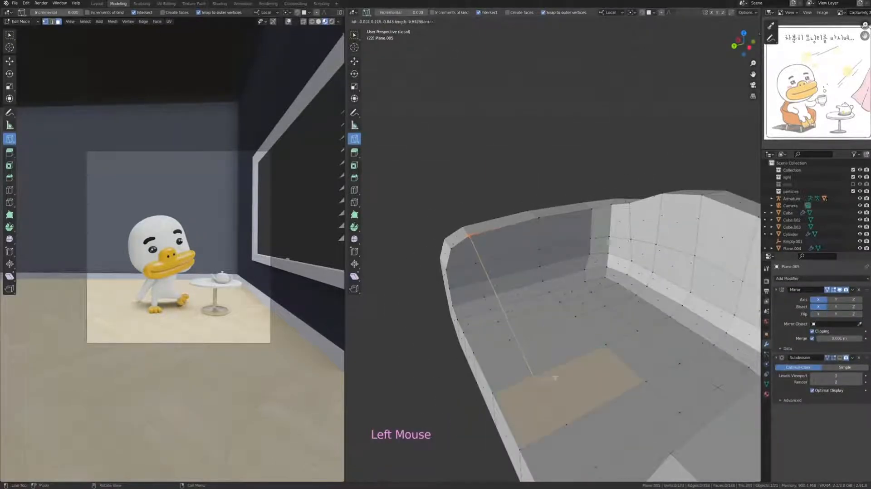
key(Escape)
middle_drag(555, 377, 635, 399)
key(ctrl+r)
double_click(445, 250)
middle_drag(447, 254, 481, 222)
key(ctrl+r)
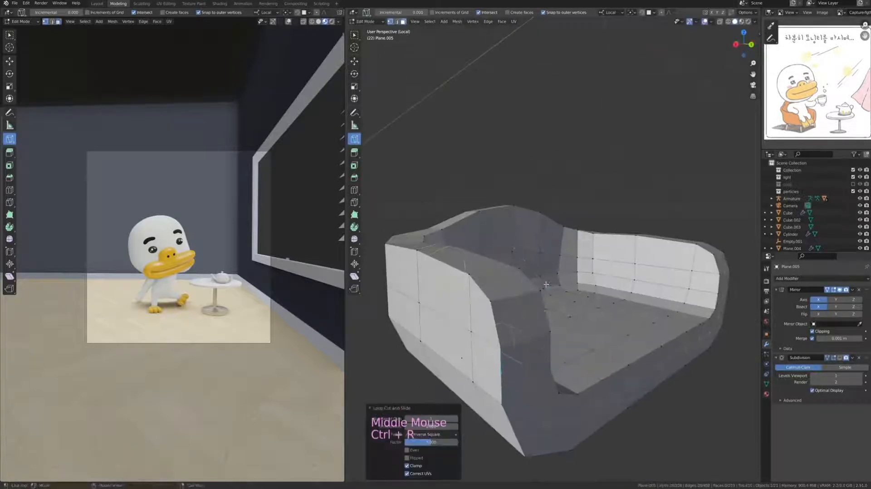
middle_drag(546, 284, 567, 272)
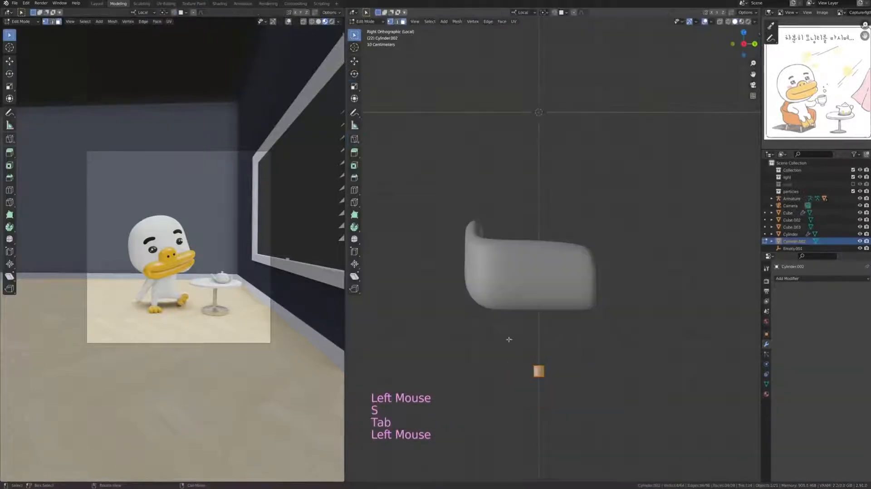
Lengthen the leg cylinder along Z until it reaches the underside of the seat
triple_click(544, 359)
key(g)
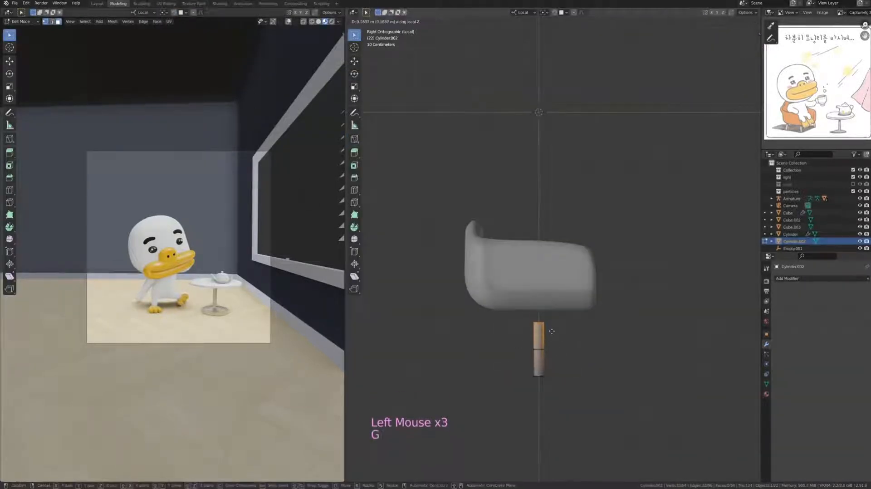
click(552, 318)
drag(521, 300, 557, 389)
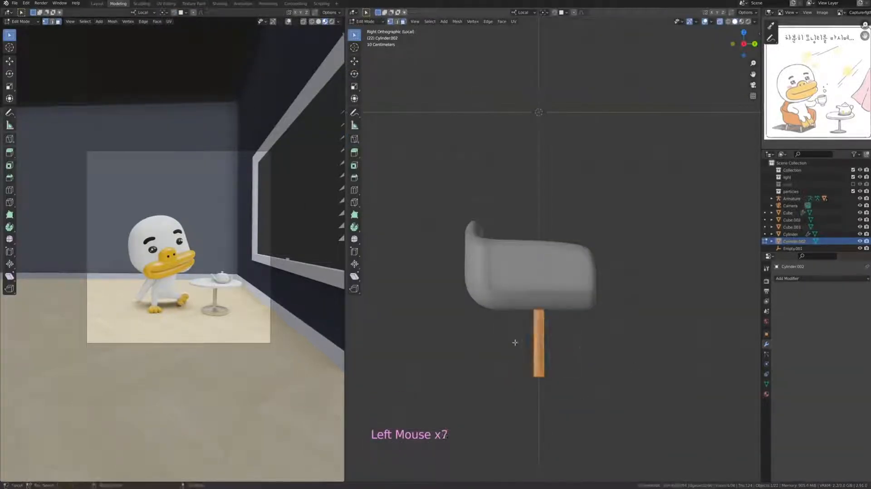
Scale down the lower end of the leg and shift it backward to give a tapered, slanted leg
click(515, 343)
key(s)
click(570, 381)
key(g)
click(560, 381)
Move the whole leg under the rear of the seat and add a loop cut around its middle
key(a)
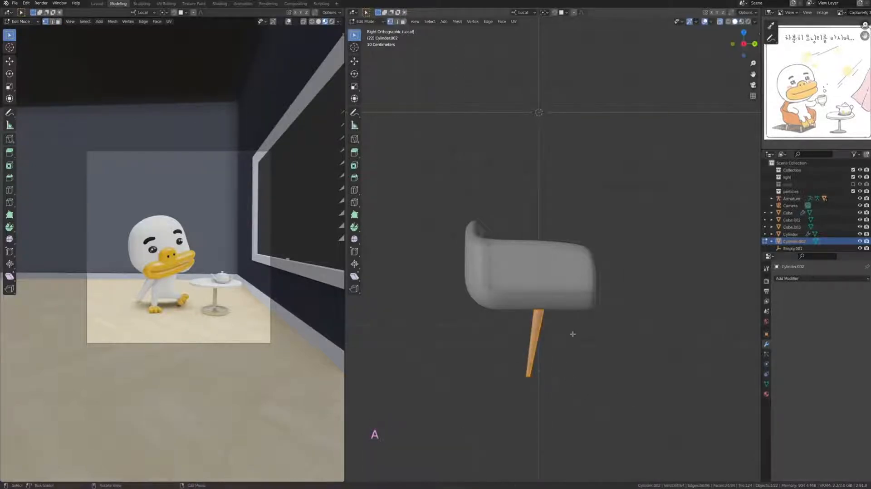
key(g)
click(537, 349)
key(Tab)
right_click(482, 323)
key(Tab)
key(ctrl+r)
click(494, 338)
Bevel the rims at the upper and lower ends of the leg
scroll(493, 338, up, 3)
drag(462, 287, 507, 315)
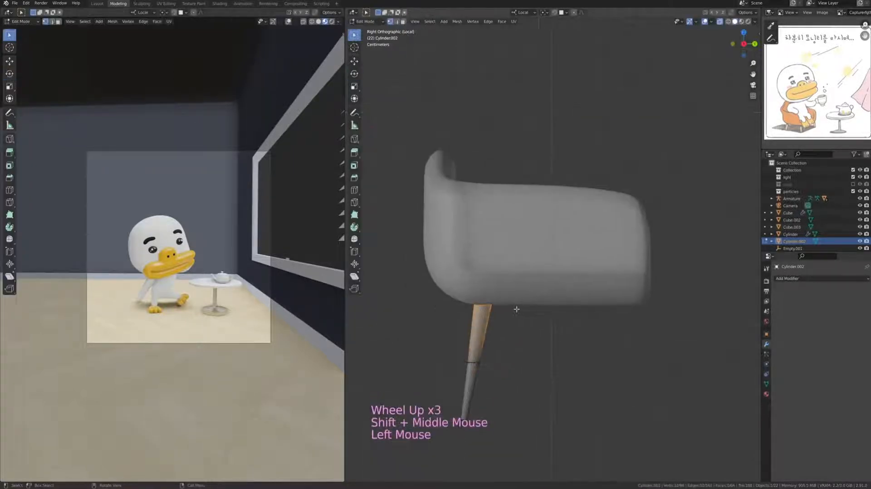
key(ctrl+b)
click(492, 351)
shift+middle_drag(446, 417, 485, 389)
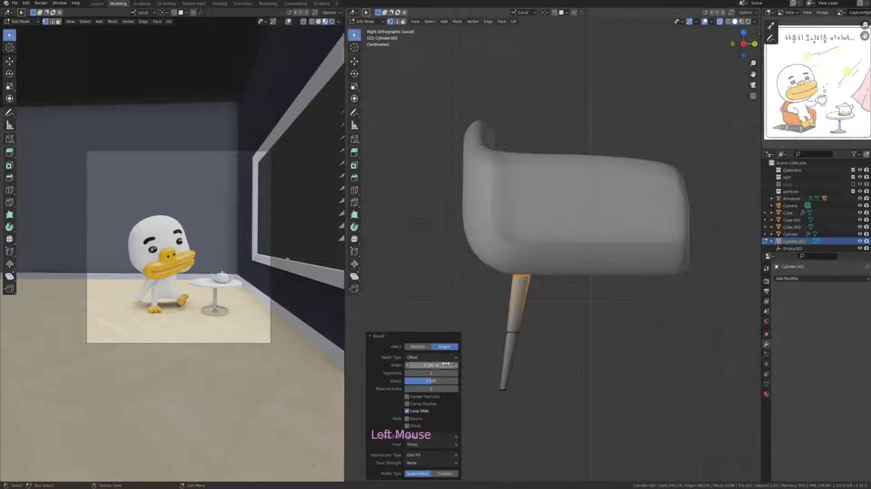
drag(477, 371, 539, 396)
key(ctrl+b)
click(540, 399)
Inset the top and bottom end faces of the leg
key(Tab)
middle_drag(594, 218, 553, 282)
key(Tab)
click(403, 22)
click(585, 156)
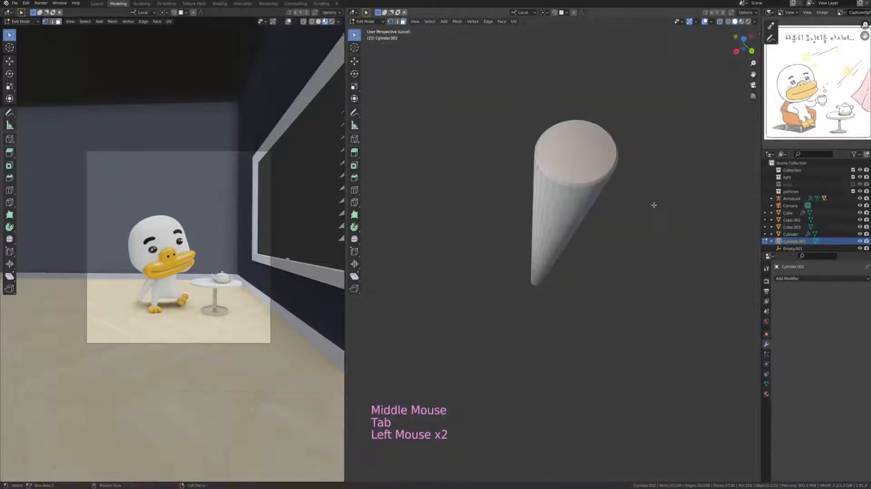
key(i)
key(i)
scroll(628, 184, down, 3)
middle_drag(628, 183, 488, 362)
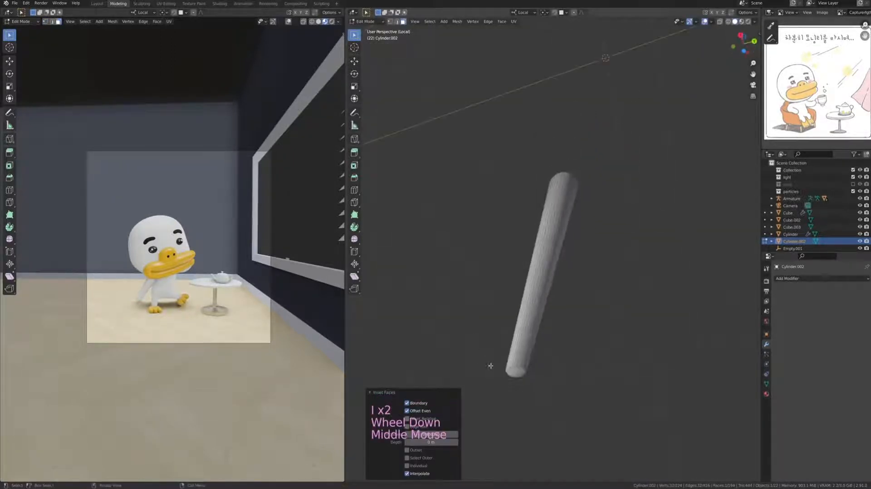
click(515, 371)
key(i)
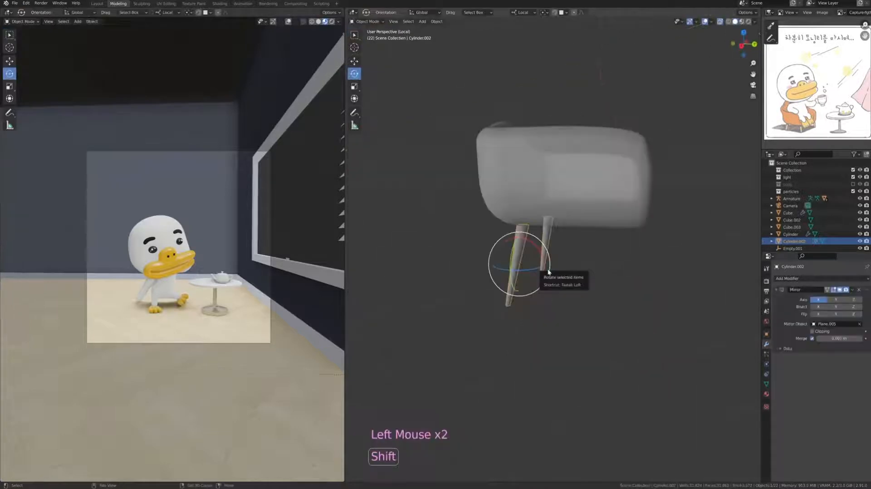
Duplicate the rear leg pair about 0.37 m along Y to the seat's front and mirror the copy on Y Global
key(shift+d)
click(605, 276)
right_click(607, 318)
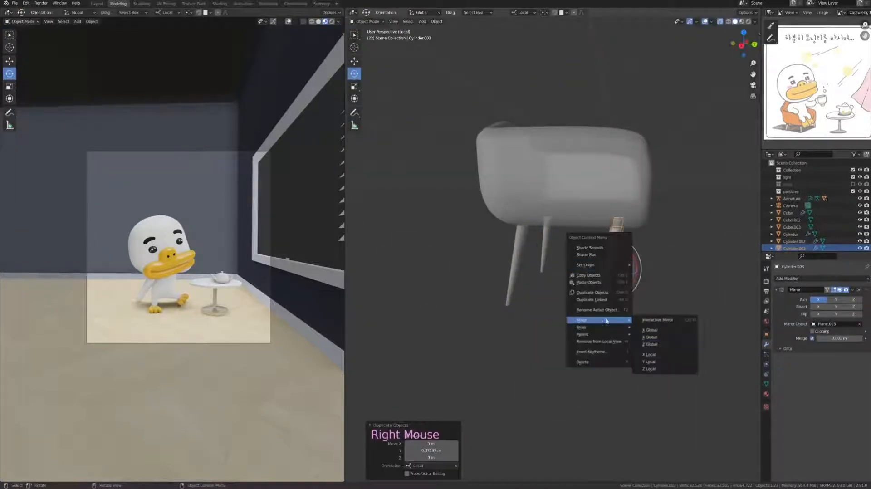
click(668, 339)
Parent the front and rear leg objects to the armchair seat
middle_drag(653, 317, 612, 329)
click(550, 263)
shift+click(488, 249)
shift+click(513, 185)
key(ctrl+p)
click(513, 185)
click(529, 167)
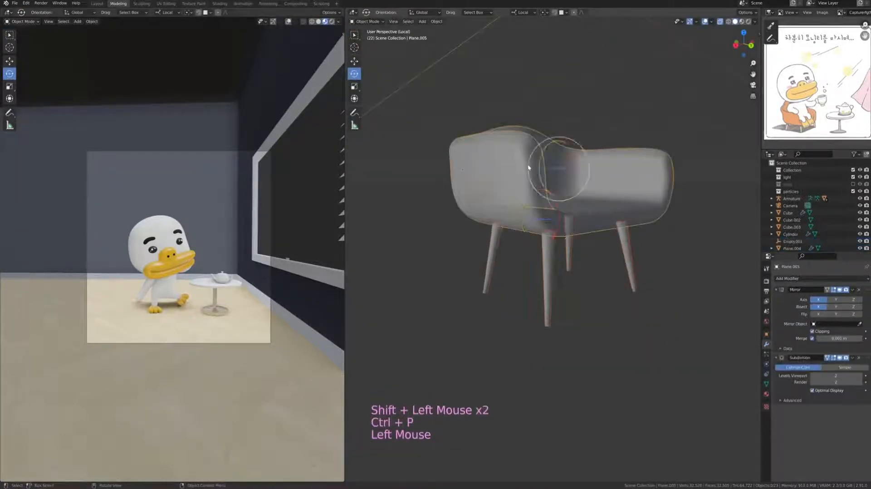
Select the red armchair in the scene and rotate it about the global Z axis
shift+middle_drag(529, 167, 520, 229)
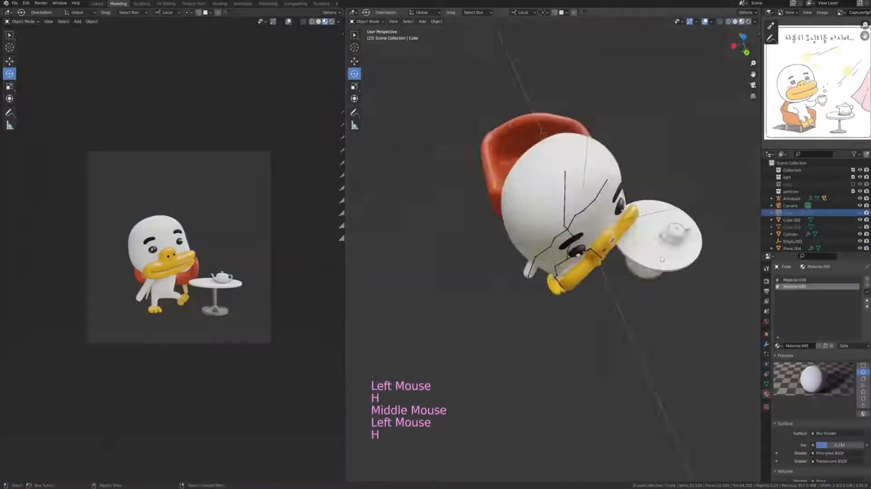
middle_drag(522, 295, 535, 282)
shift+middle_drag(535, 281, 544, 290)
middle_drag(545, 290, 480, 289)
click(544, 272)
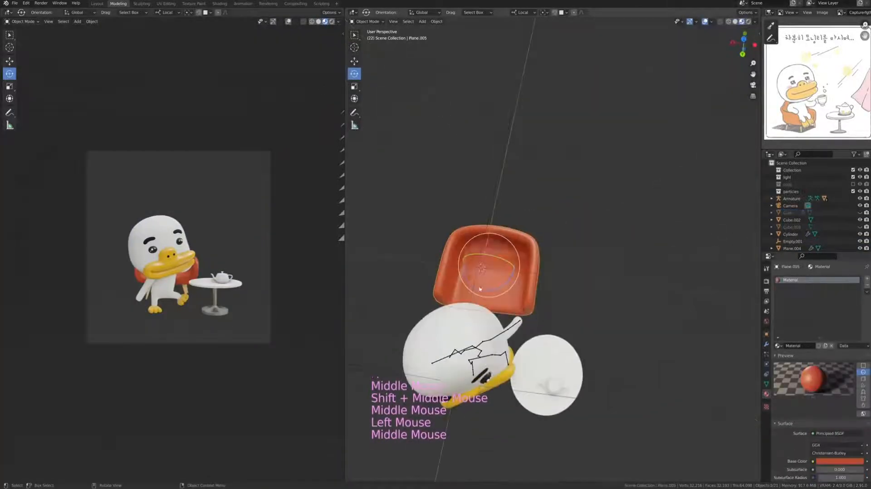
drag(470, 288, 494, 297)
middle_drag(494, 297, 505, 318)
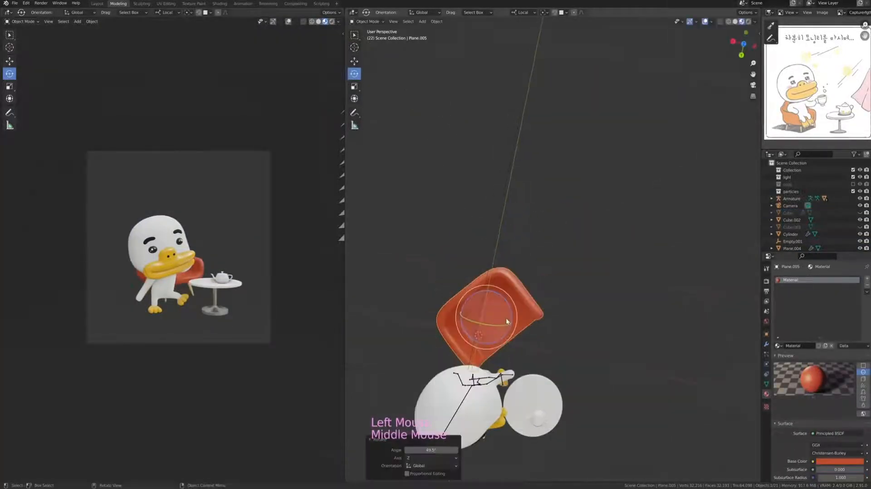
Move the armchair along Y toward the duck and undo the last adjustment
key(g)
key(y)
key(g)
shift+middle_drag(489, 354, 492, 344)
key(ctrl+z)
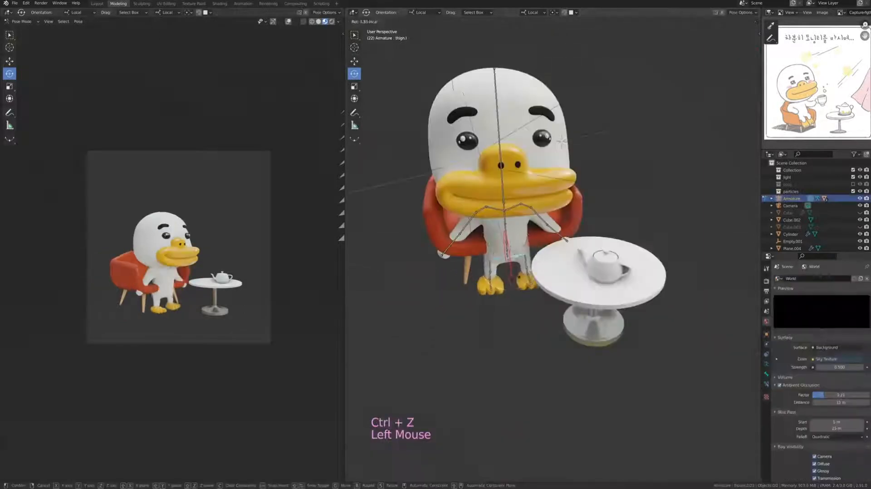
Set the transform orientation to Gimbal and rotate the duck's thigh bone to lift the leg into a seated position
click(533, 12)
click(534, 35)
click(469, 13)
click(425, 13)
click(430, 51)
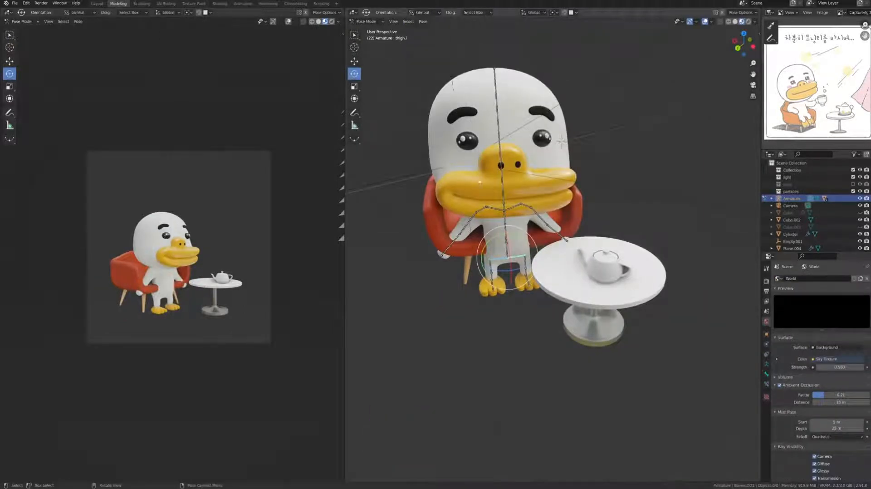
drag(511, 273, 511, 252)
Move all of the rig's bones toward the armchair seat and undo the last adjustments
middle_drag(511, 252, 614, 234)
key(a)
key(g)
click(574, 236)
drag(634, 250, 636, 246)
key(ctrl+z)
middle_drag(635, 246, 563, 245)
key(ctrl+z)
Rotate the duck's bottom bone to tilt it in the chair and move the whole rig onto the seat
mouse_move(540, 242)
mouse_down()
mouse_move(537, 234)
mouse_move(542, 252)
mouse_up()
click(540, 227)
middle_drag(551, 227, 592, 223)
drag(593, 223, 585, 242)
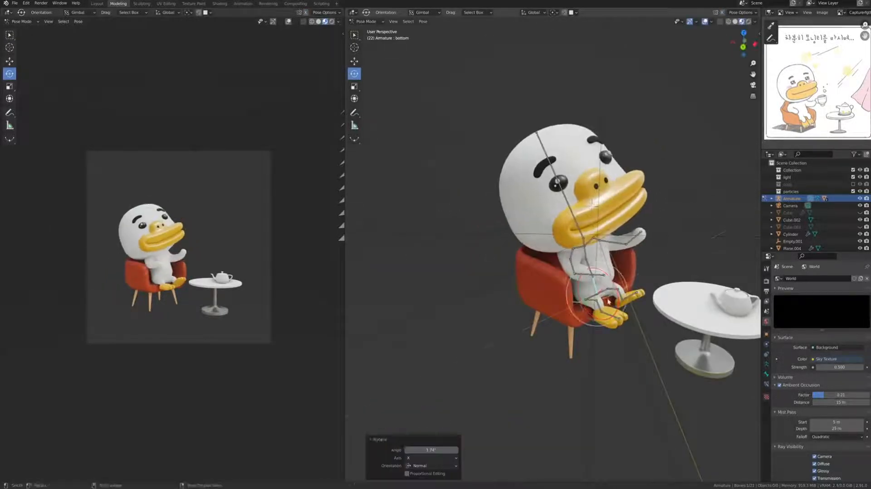
key(a)
middle_drag(585, 243, 544, 218)
key(g)
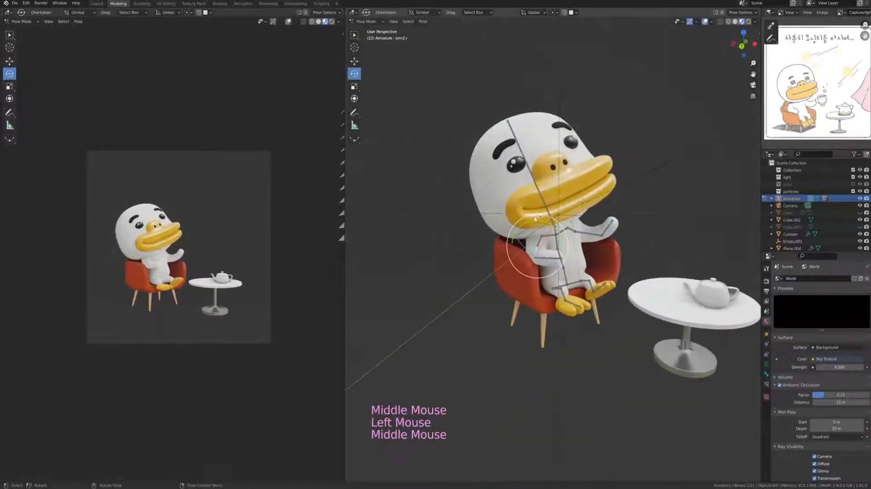
click(551, 213)
Rotate the duck's arm bones so one arm reaches toward the table, and reposition the pose
drag(551, 213, 601, 233)
click(521, 250)
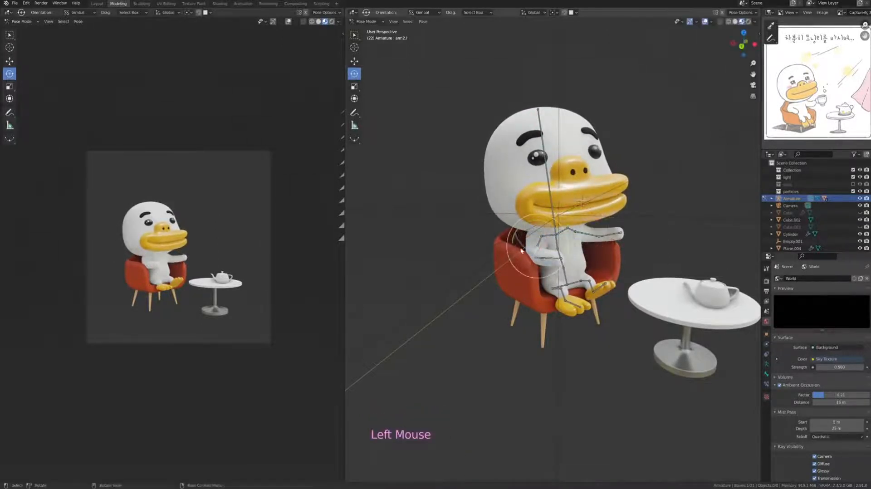
middle_drag(499, 254, 471, 265)
key(g)
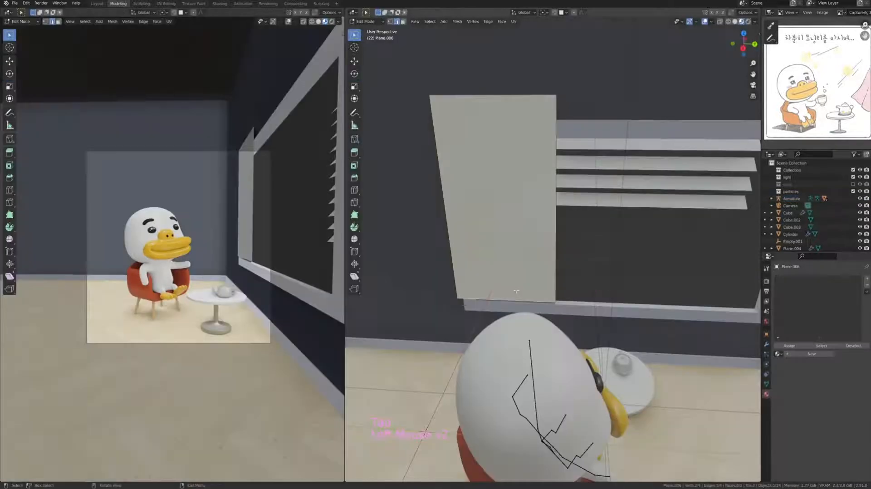
Lengthen the curtain plane by moving its lower edge down along Z and widen it by moving its side edge along Y
key(g)
key(z)
click(515, 328)
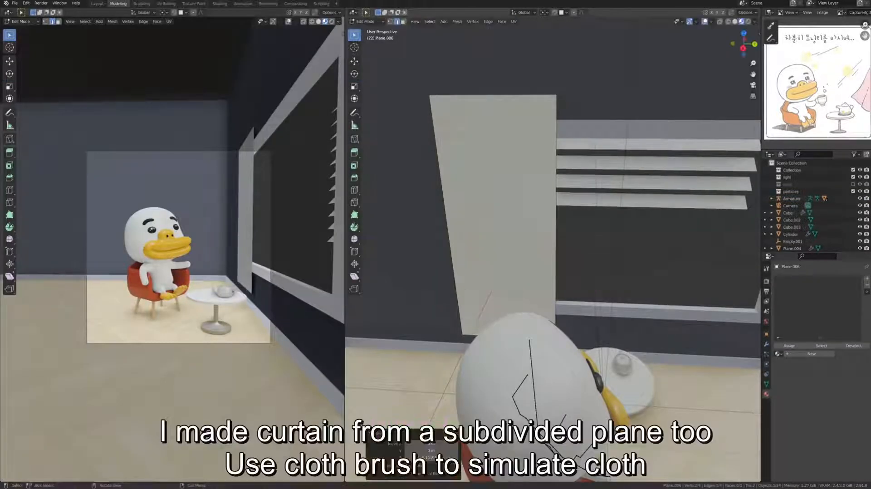
click(439, 168)
click(557, 247)
key(g)
key(y)
click(587, 248)
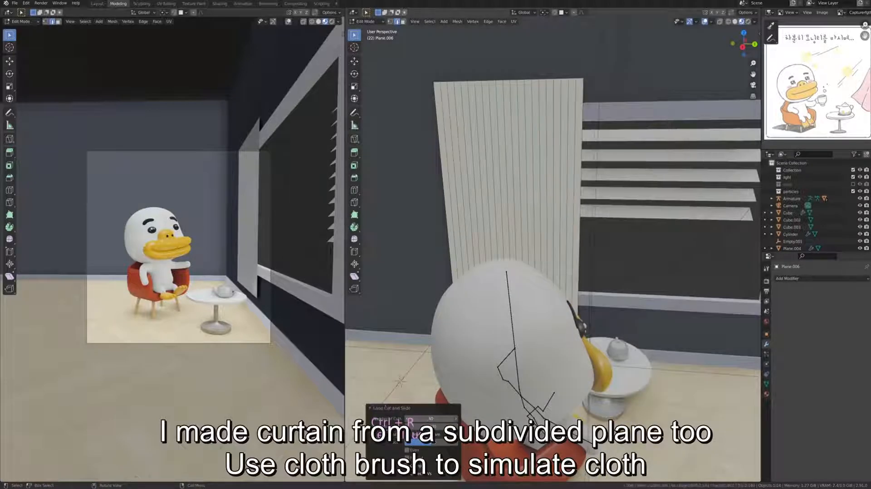
Switch the subdivided curtain plane to Sculpt Mode for shaping with the Cloth brush
key(Tab)
click(370, 21)
click(371, 45)
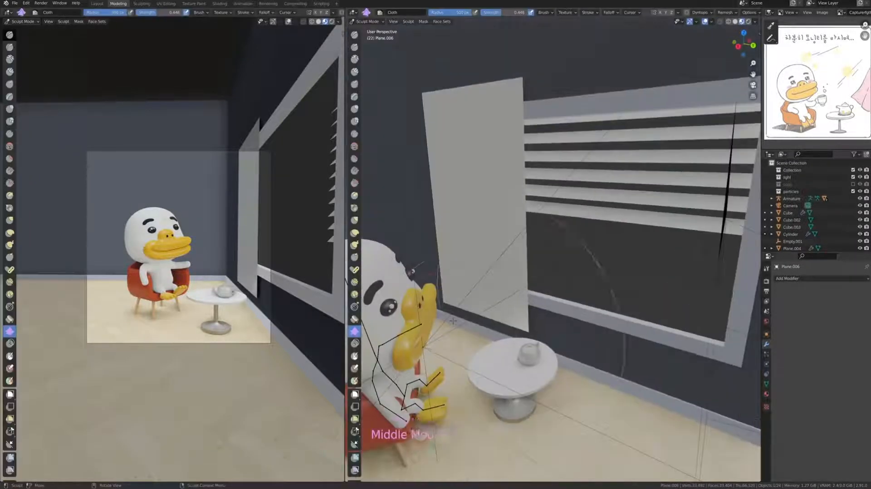
Try to pull the curtain's side and lower half toward the duck with Cloth brush strokes
drag(481, 317, 490, 253)
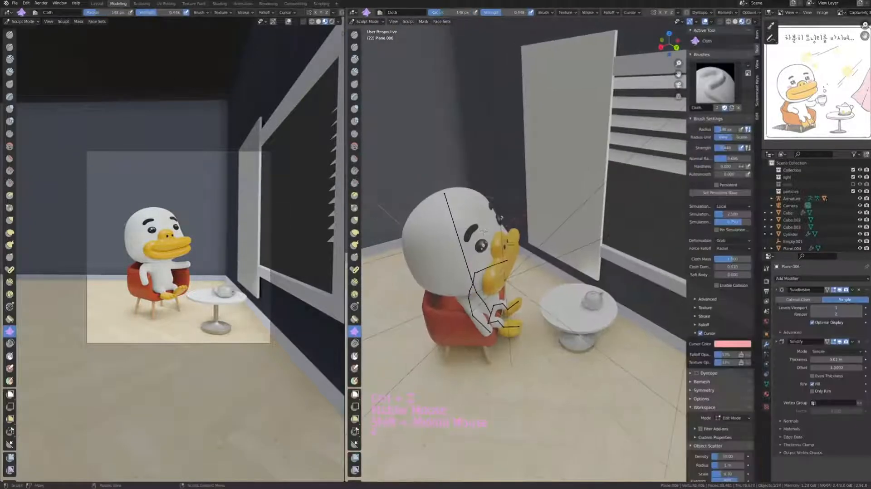
mouse_move(580, 191)
mouse_down()
mouse_move(562, 218)
mouse_move(513, 254)
mouse_up()
drag(540, 190, 502, 204)
drag(553, 222, 517, 249)
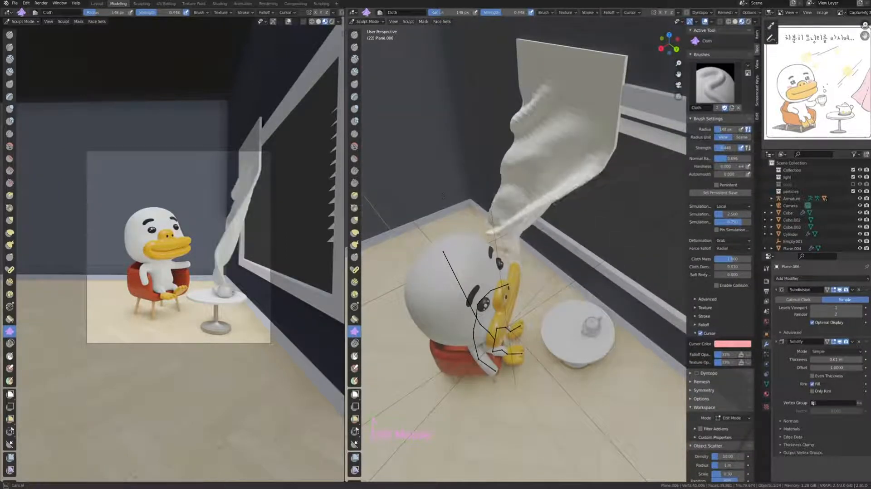
drag(530, 195, 499, 223)
key(f)
key(ctrl+z)
key(ctrl+z)
key(ctrl+z)
key(ctrl+z)
key(ctrl+z)
key(ctrl+z)
key(ctrl+z)
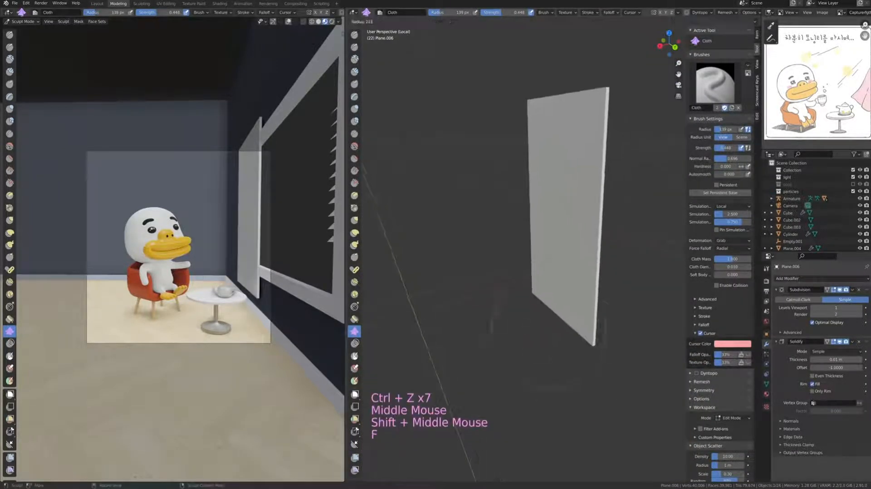
Try to sweep the isolated curtain's lower corners outward with an enlarged Cloth brush
middle_drag(521, 226, 549, 229)
click(549, 229)
mouse_move(578, 338)
mouse_down()
mouse_move(431, 258)
mouse_move(406, 271)
mouse_up()
drag(495, 229, 529, 263)
key(ctrl+z)
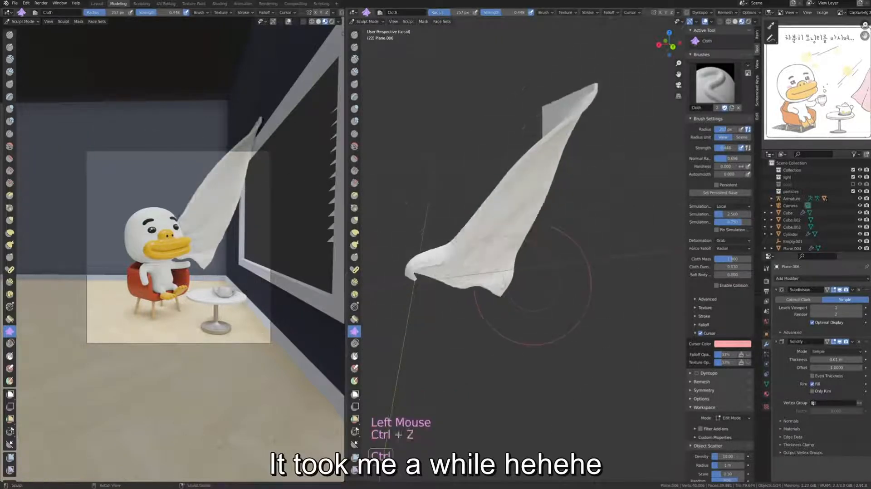
drag(474, 274, 521, 291)
key(ctrl+z)
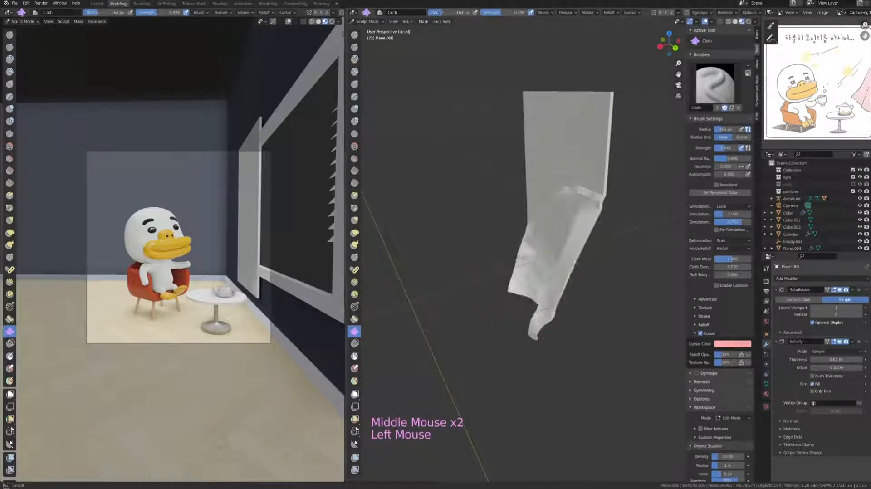
Try to lift only the curtain's lower corner with a smaller Cloth brush
mouse_move(589, 333)
mouse_down()
mouse_move(517, 338)
mouse_move(558, 334)
mouse_up()
key(ctrl+z)
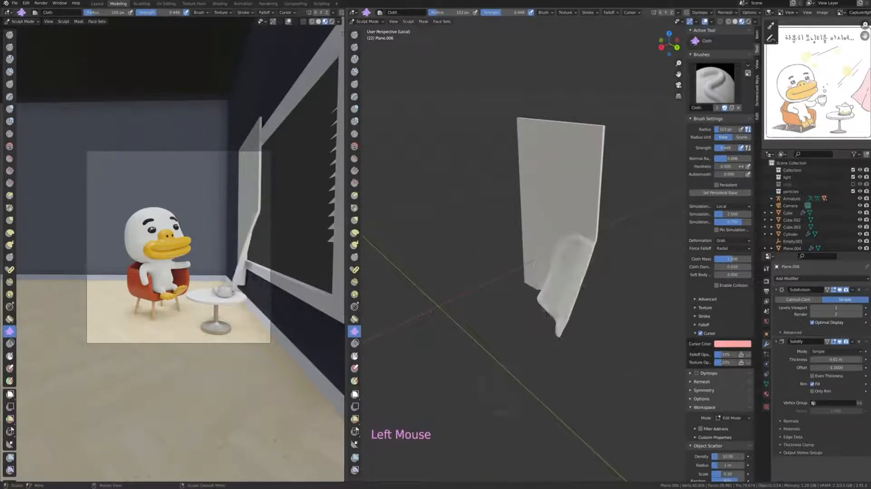
key(f)
click(576, 313)
mouse_move(558, 333)
middle_down()
mouse_move(594, 317)
mouse_move(544, 327)
mouse_move(518, 293)
middle_up()
key(ctrl+z)
key(ctrl+z)
key(ctrl+z)
key(ctrl+z)
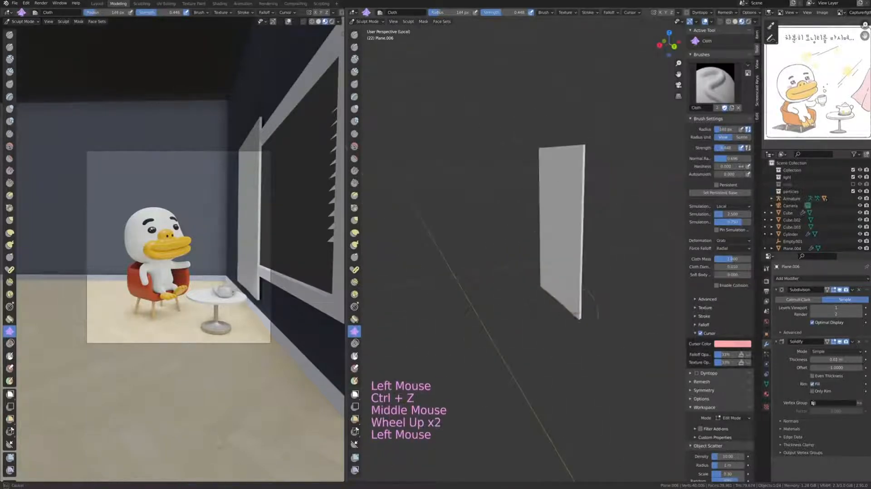
Pull the curtain's lower half outward toward the duck with the Cloth brush to form billowing folds
drag(522, 281, 493, 285)
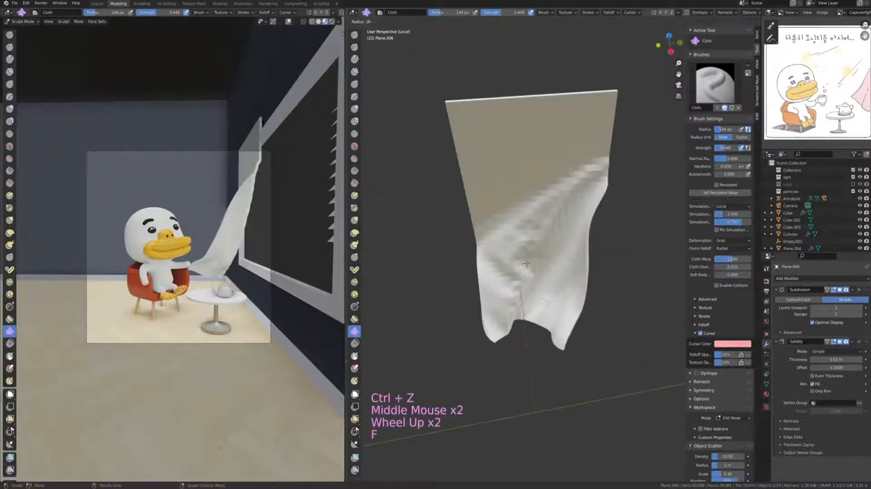
click(575, 236)
key(f)
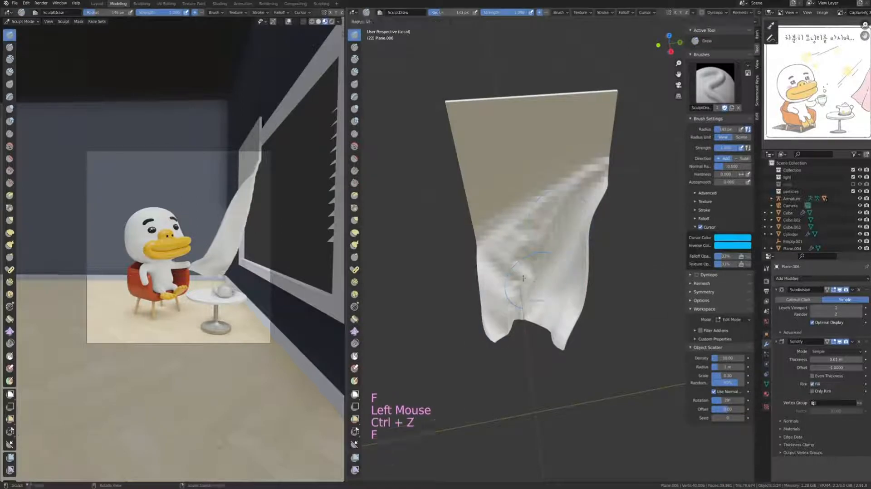
Try to raise folds in the middle of the curtain with the Draw brush
click(523, 278)
middle_drag(523, 278, 546, 276)
drag(539, 245, 521, 290)
mouse_move(558, 263)
middle_down()
mouse_move(508, 265)
mouse_move(553, 263)
mouse_move(556, 272)
mouse_move(508, 268)
middle_up()
key(ctrl+z)
key(ctrl+z)
key(ctrl+z)
key(ctrl+z)
key(ctrl+z)
key(ctrl+z)
drag(549, 209, 544, 254)
key(ctrl+z)
Sculpt raised folds into the middle and upper curtain with a smaller Draw brush
mouse_move(522, 245)
middle_down()
mouse_move(562, 259)
mouse_move(526, 199)
middle_up()
key(f)
click(531, 218)
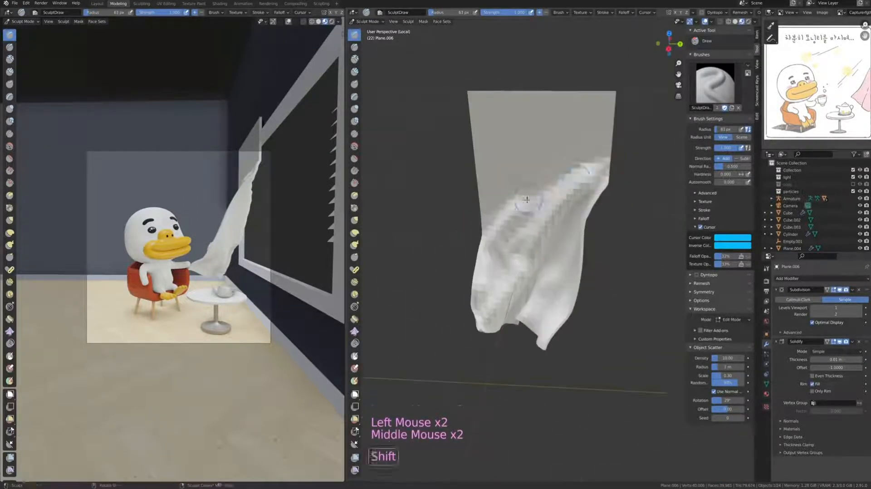
key(shift+s)
drag(526, 199, 511, 163)
key(f)
middle_drag(511, 163, 544, 181)
key(f)
key(x)
key(ctrl+z)
key(f)
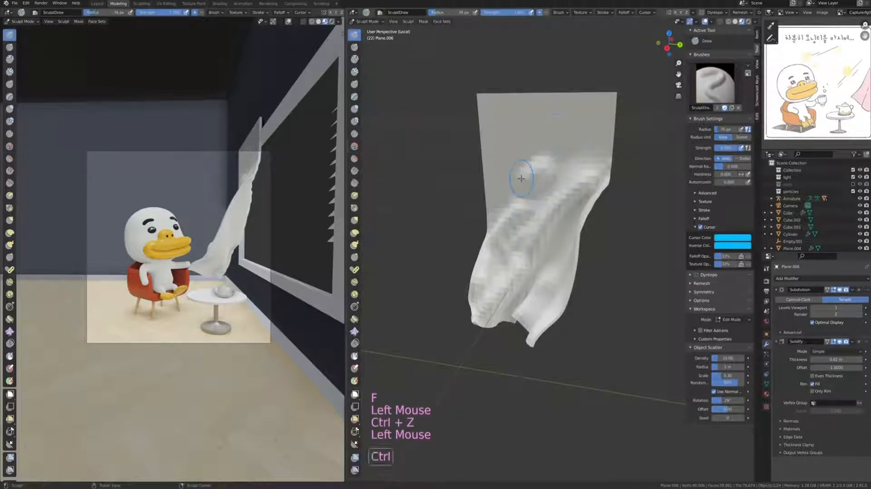
Try to wrinkle the upper part of the curtain with a resized Cloth brush
click(355, 331)
key(f)
click(517, 171)
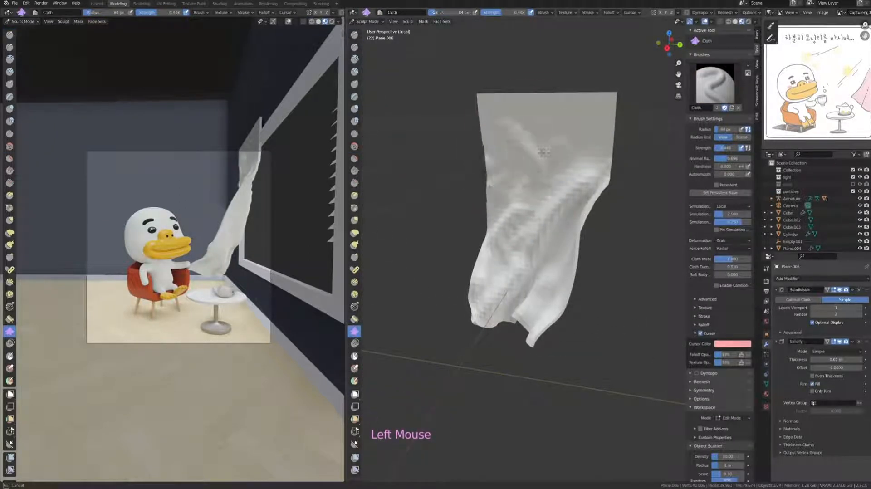
key(ctrl+z)
mouse_move(564, 158)
middle_down()
mouse_move(540, 157)
mouse_move(558, 168)
mouse_move(571, 164)
mouse_move(510, 190)
mouse_move(549, 170)
middle_up()
key(f)
click(551, 168)
key(ctrl+z)
key(ctrl+z)
key(ctrl+z)
key(ctrl+z)
Pull downward wrinkles through the upper part of the curtain with brush strokes
drag(548, 170, 553, 192)
drag(544, 132, 535, 190)
mouse_move(536, 191)
middle_down()
mouse_move(558, 182)
mouse_move(482, 159)
middle_up()
key(i)
key(f)
click(540, 149)
Return the curtain to Object Mode and shade it smooth
key(Tab)
click(369, 21)
click(373, 30)
right_click(521, 229)
click(521, 229)
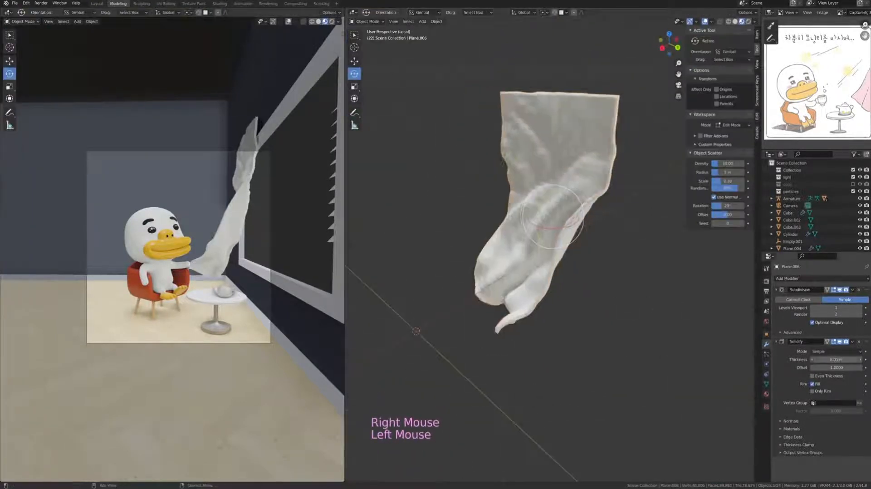
Add a second Subdivision Surface modifier to the curtain and set the Solidify thickness to 0.01 m
click(801, 278)
click(757, 390)
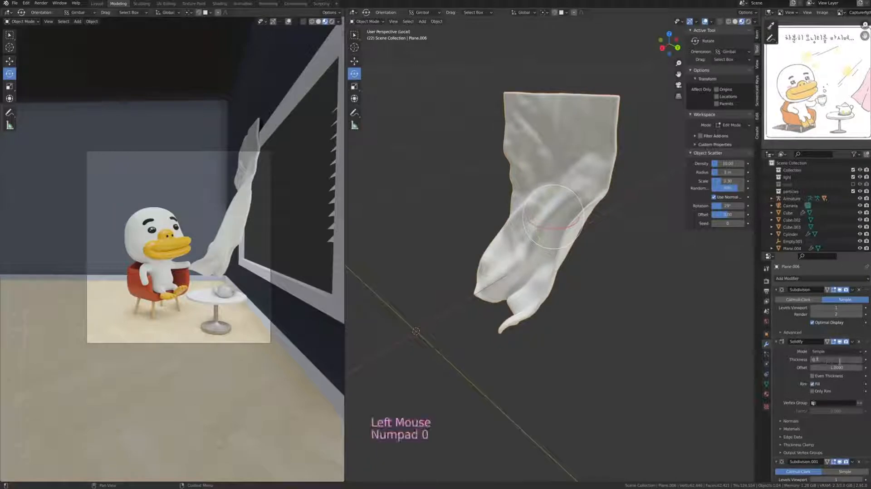
text(1)
key(Return)
Check the curtain's folds up close with the first Subdivision modifier's viewport display off and on
scroll(576, 272, up, 3)
middle_drag(576, 273, 512, 258)
click(840, 289)
click(840, 290)
middle_drag(512, 295, 564, 311)
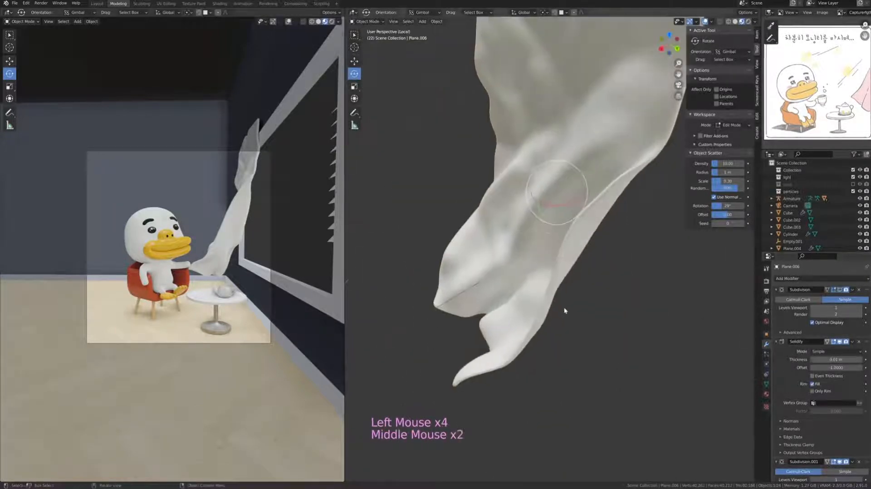
scroll(564, 309, down, 1)
key(ctrl+a)
scroll(446, 249, down, 3)
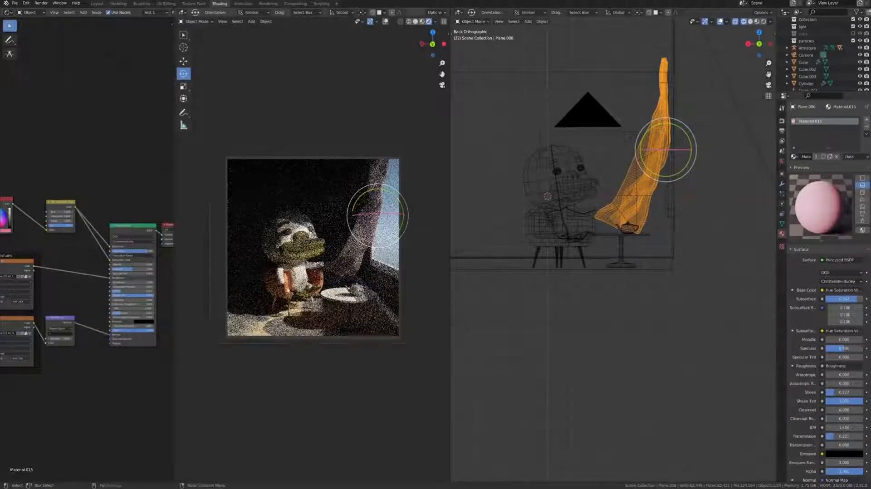
Draw a render region around the camera frame and set the curtain material's Subsurface to 0.5
key(ctrl+b)
drag(210, 135, 424, 360)
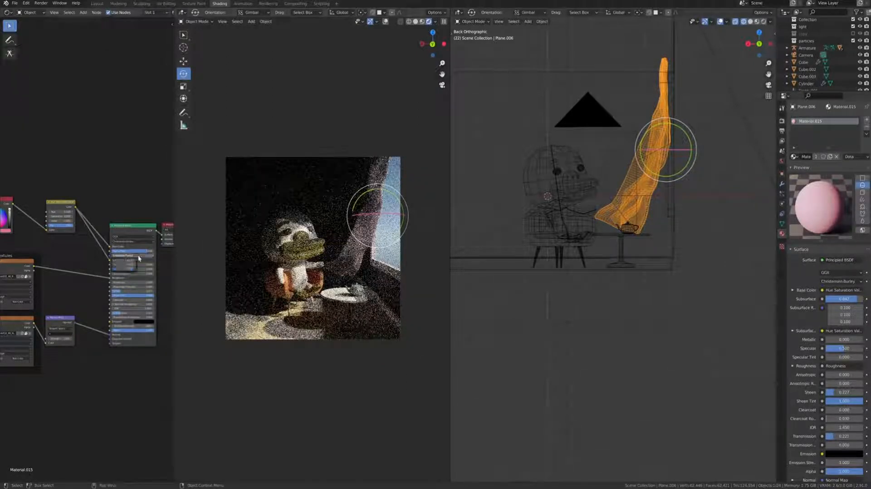
drag(148, 251, 153, 251)
double_click(141, 251)
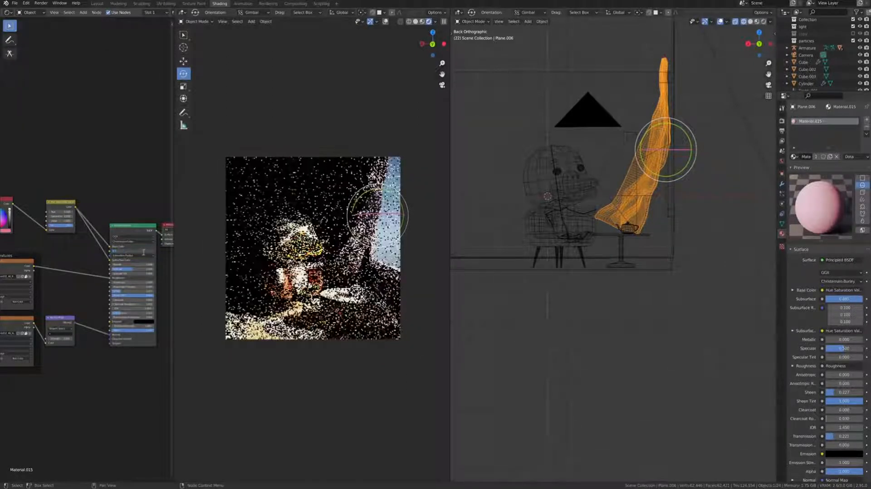
text(0.5)
key(Return)
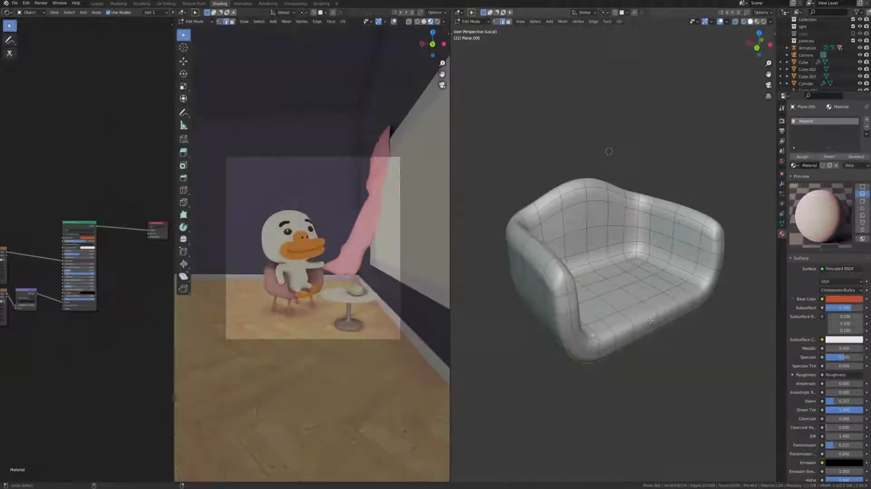
Mark the selected edges of the armchair seat as seams and unwrap its faces
right_click(592, 247)
click(613, 311)
middle_drag(630, 356, 649, 303)
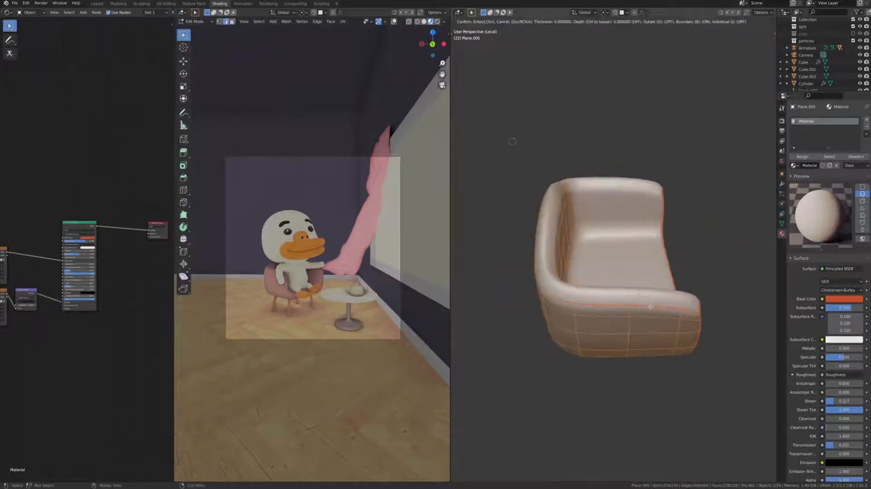
key(u)
click(567, 237)
Apply the armchair seat's scale and set its origin with Geometry to Origin
key(Tab)
key(ctrl+a)
click(620, 252)
right_click(619, 261)
mouse_move(621, 266)
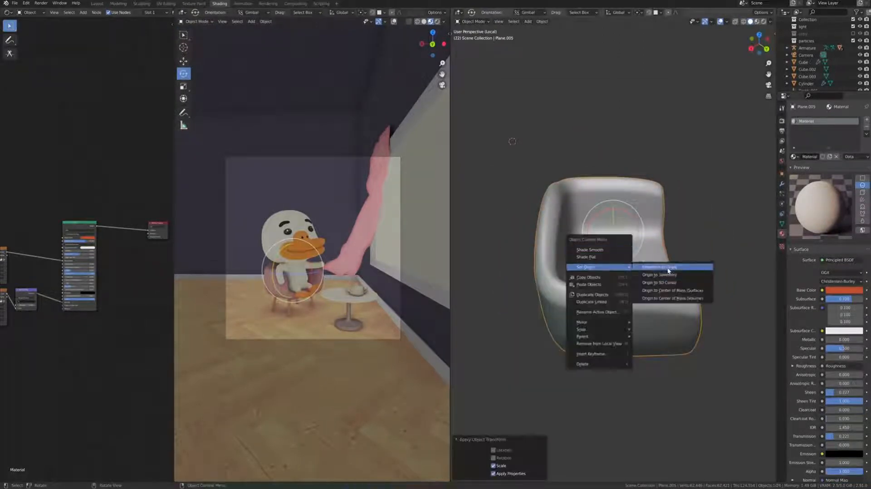
click(668, 268)
Move the armchair seat along the Z axis
key(Tab)
key(Tab)
middle_drag(628, 297, 613, 255)
key(g)
key(z)
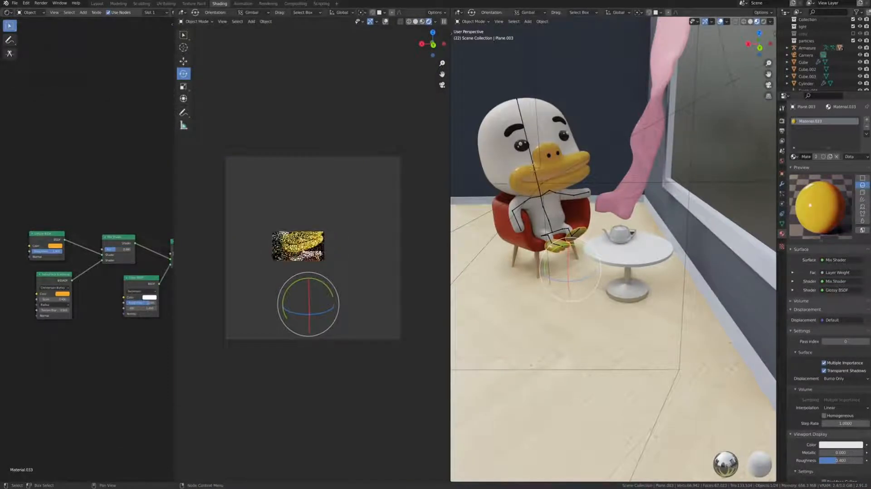
Rearrange the yellow beak material's shader nodes and connect the Layer Weight output to the Mix Shader's factor
key(ctrl+v)
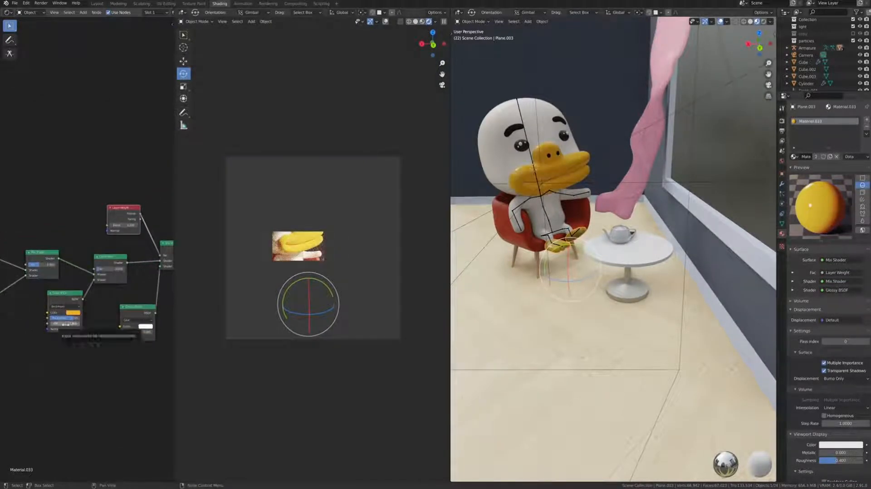
drag(67, 294, 53, 301)
middle_drag(100, 281, 84, 286)
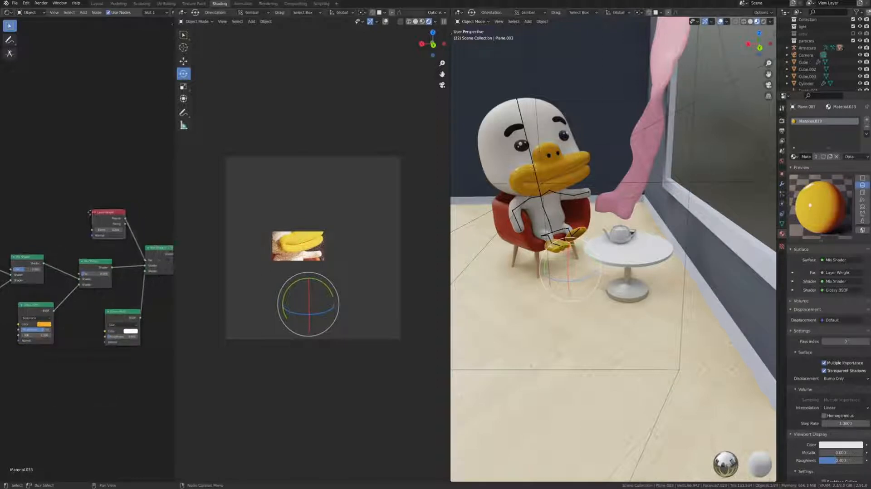
drag(110, 215, 93, 213)
drag(110, 222, 145, 261)
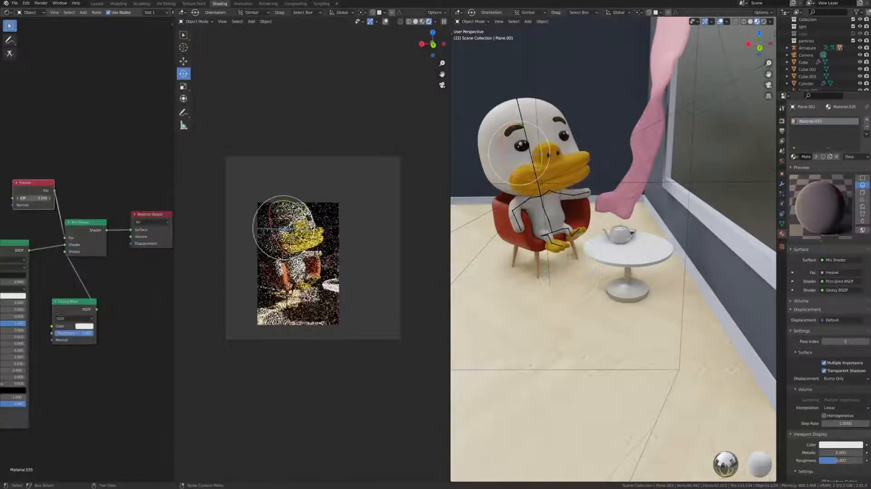
Set the duck body material's Fresnel IOR to 1.35 and switch the camera viewport to Material Preview shading
mouse_move(35, 198)
mouse_down()
mouse_move(49, 198)
mouse_move(20, 198)
mouse_up()
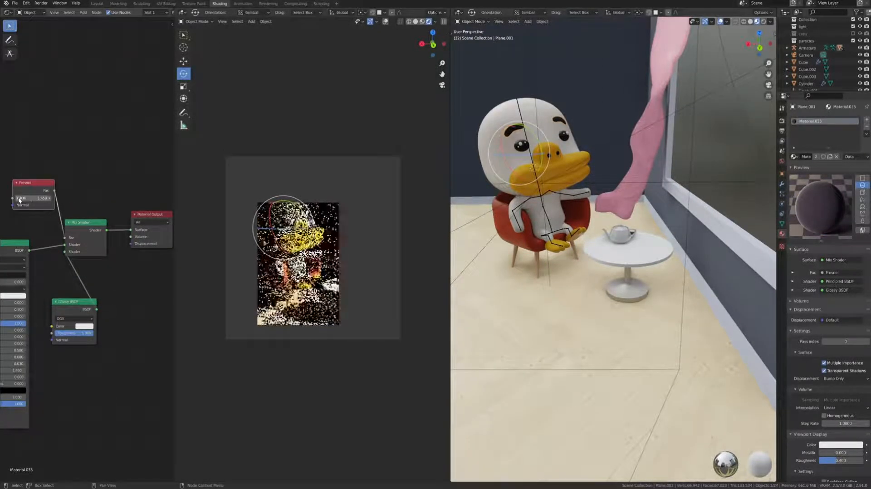
key(z)
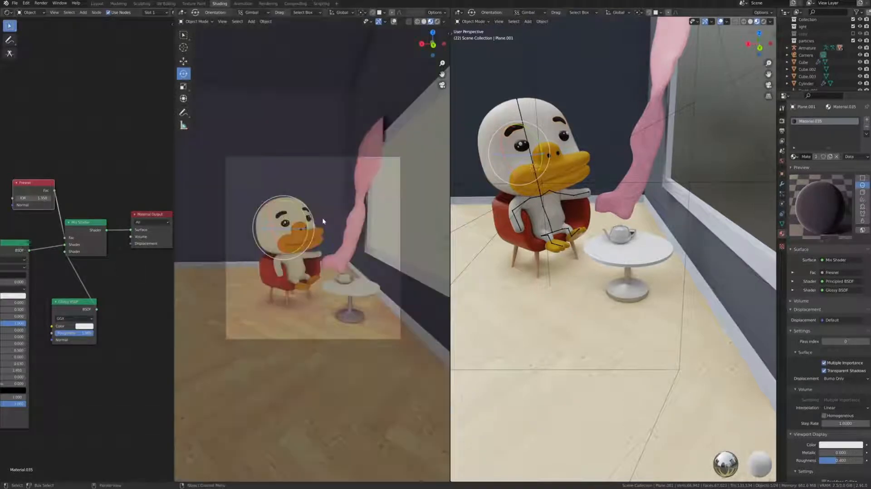
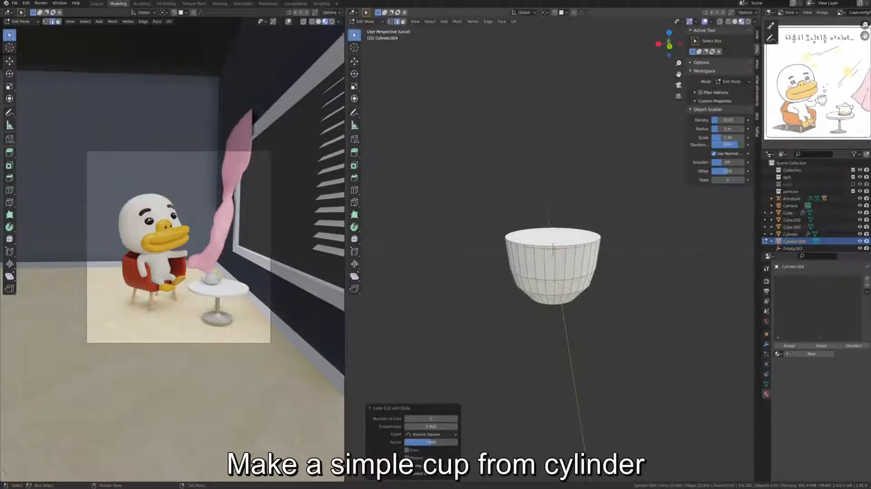
Inset the cup's top face, sink and scale it to hollow out the interior, and inset the inner bottom face
key(i)
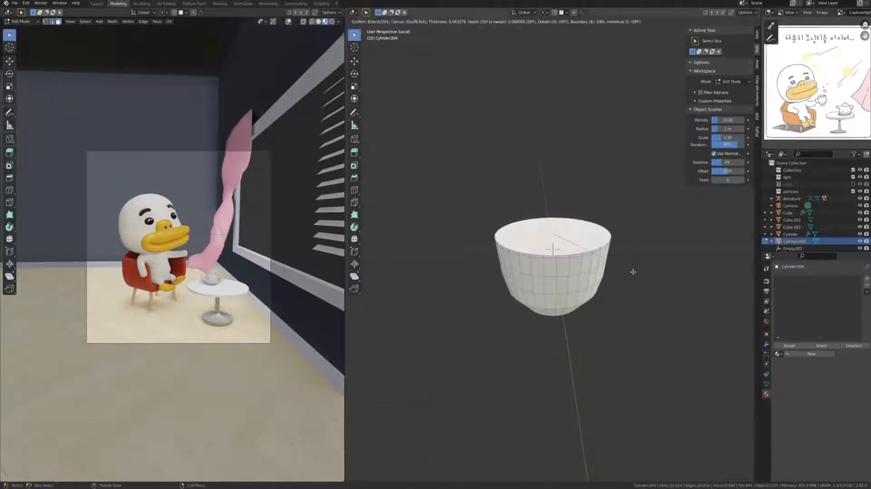
click(631, 272)
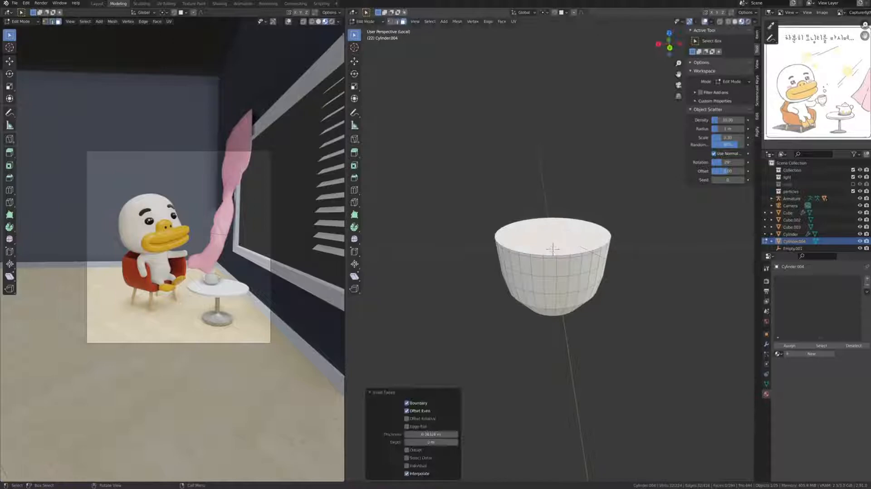
click(585, 331)
key(s)
click(620, 337)
middle_drag(619, 338, 605, 372)
key(i)
click(601, 312)
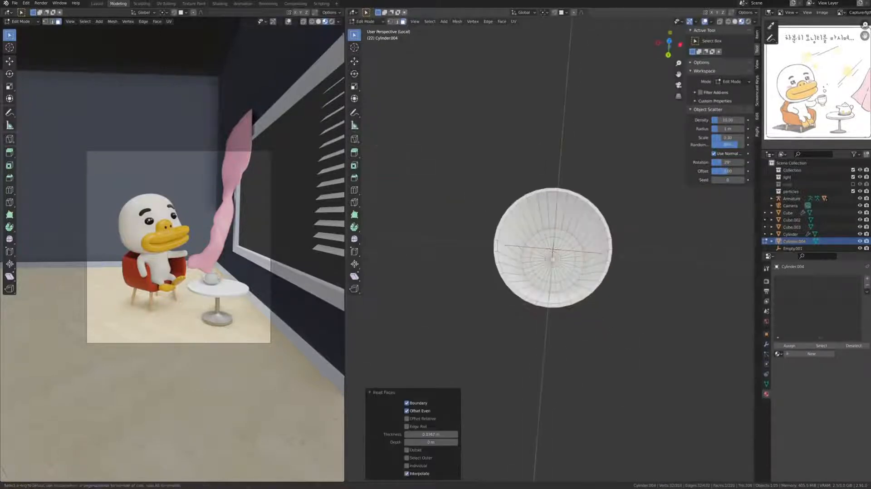
Extrude the cup's inset bottom face down and scale it outward to form a flared foot
middle_drag(539, 211, 647, 336)
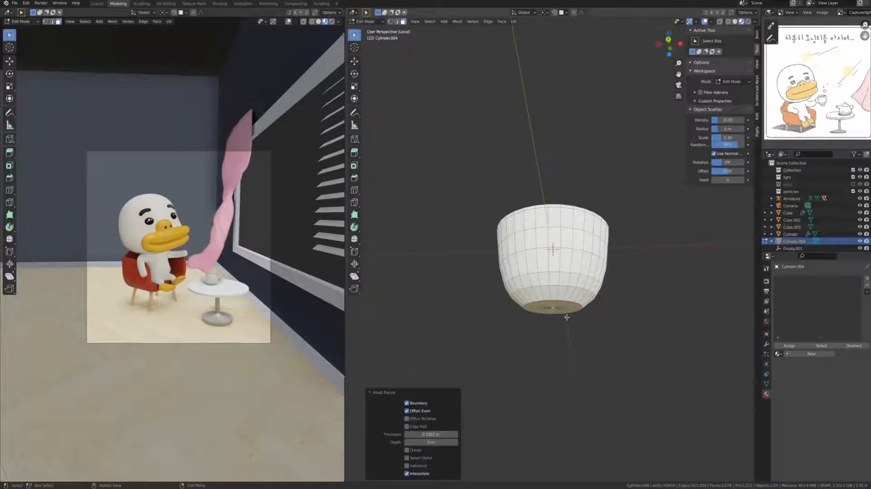
middle_drag(566, 317, 557, 313)
scroll(557, 313, up, 1)
click(559, 355)
key(s)
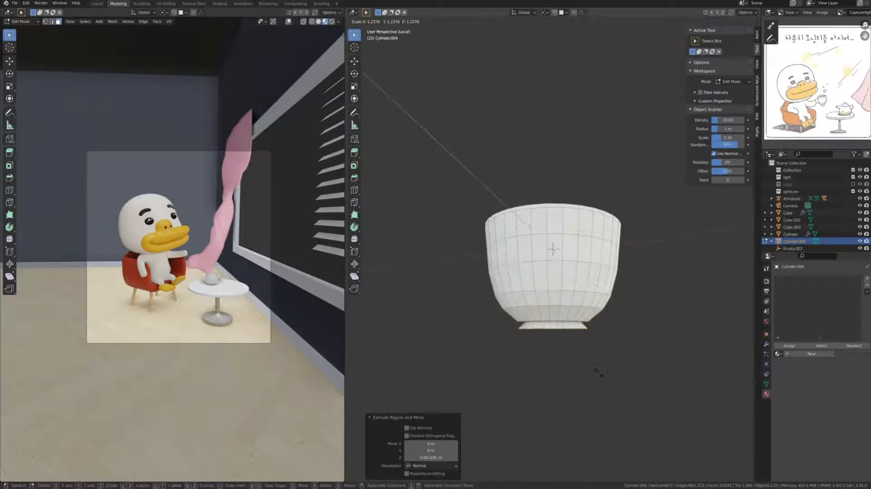
click(607, 383)
key(Tab)
key(Tab)
Extrude and rotate two adjacent side faces of the cup in back view to start the handle's upper curve
middle_drag(598, 393, 571, 417)
click(537, 276)
shift+click(523, 276)
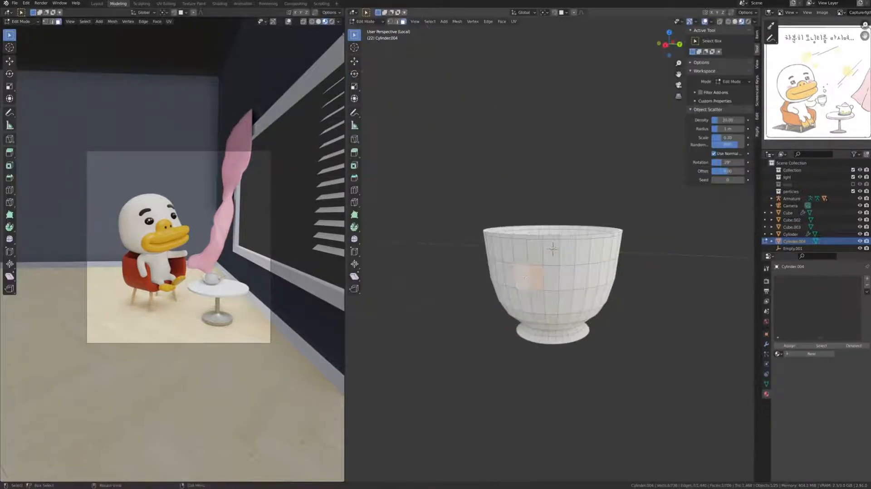
click(670, 43)
key(e)
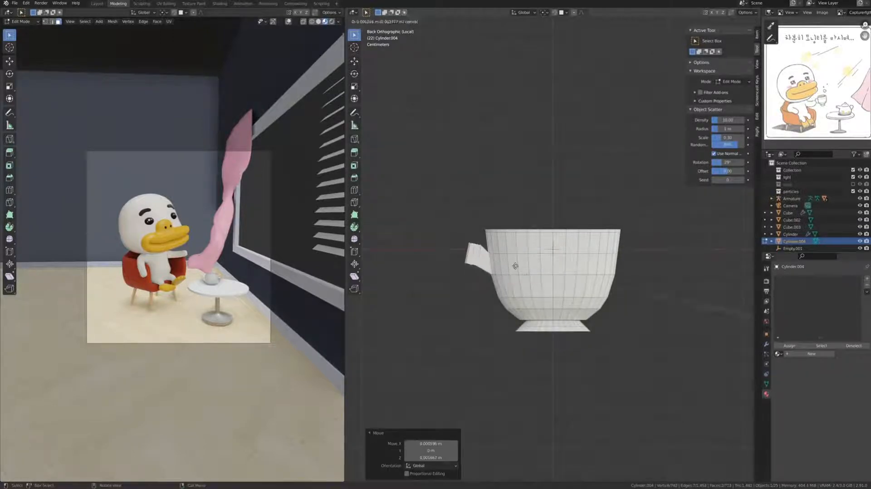
click(539, 261)
key(e)
click(535, 257)
key(r)
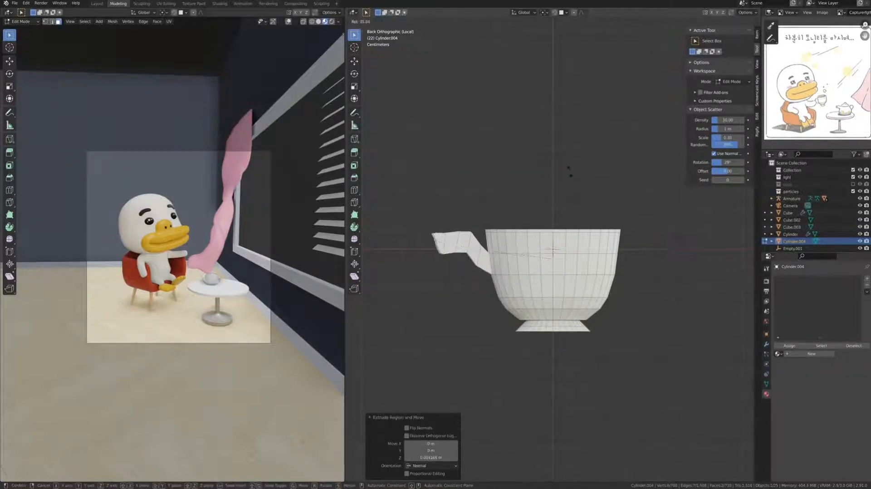
key(1)
scroll(443, 268, up, 4)
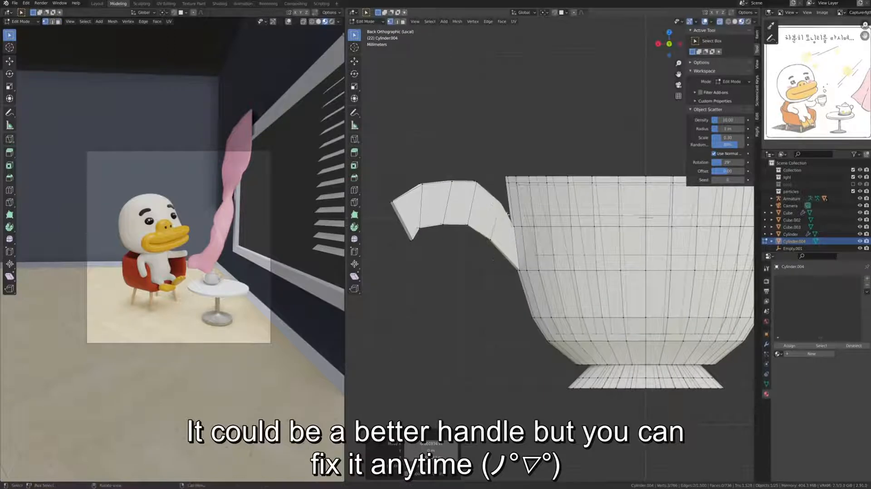
Continue extruding and rotating the handle's end segment by segment, curving it down and back toward the cup
key(g)
key(e)
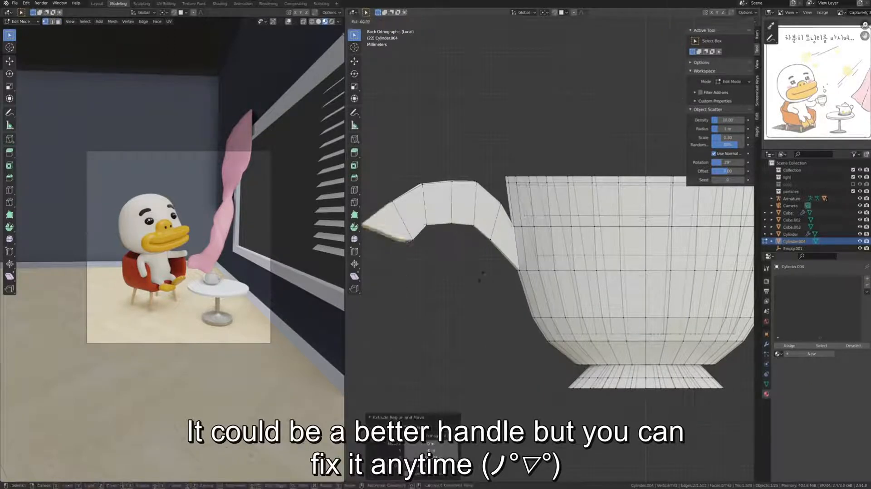
key(e)
click(459, 369)
shift+middle_drag(453, 353, 483, 337)
key(r)
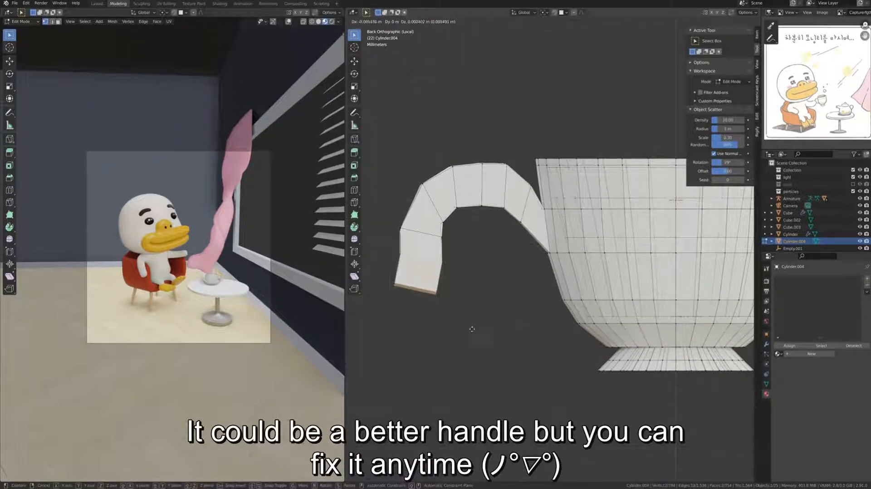
click(470, 329)
key(e)
click(475, 312)
key(r)
click(457, 344)
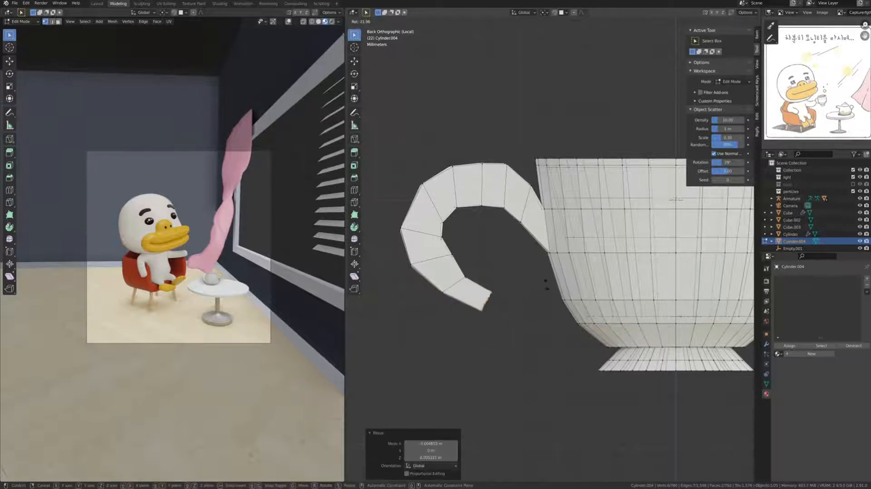
Move the handle's curved section closer to the cup and bridge its open end to the cup wall
drag(386, 121, 516, 368)
key(g)
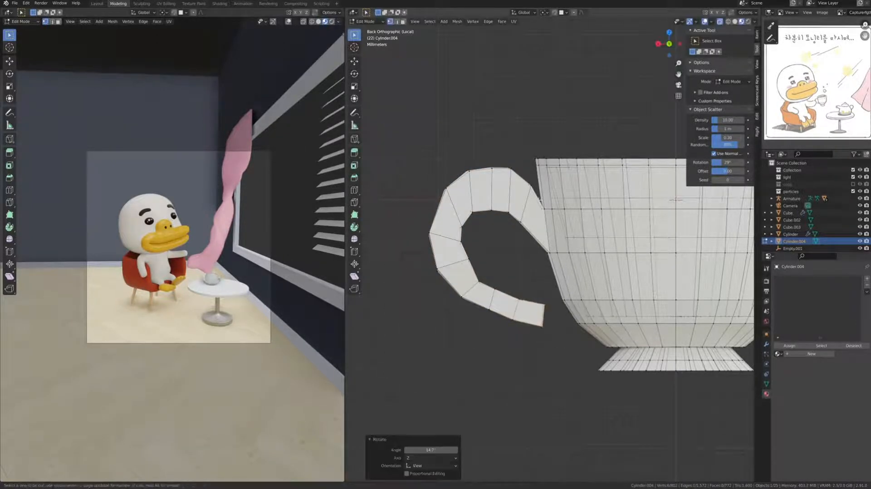
middle_drag(589, 359, 557, 346)
right_click(550, 391)
click(551, 392)
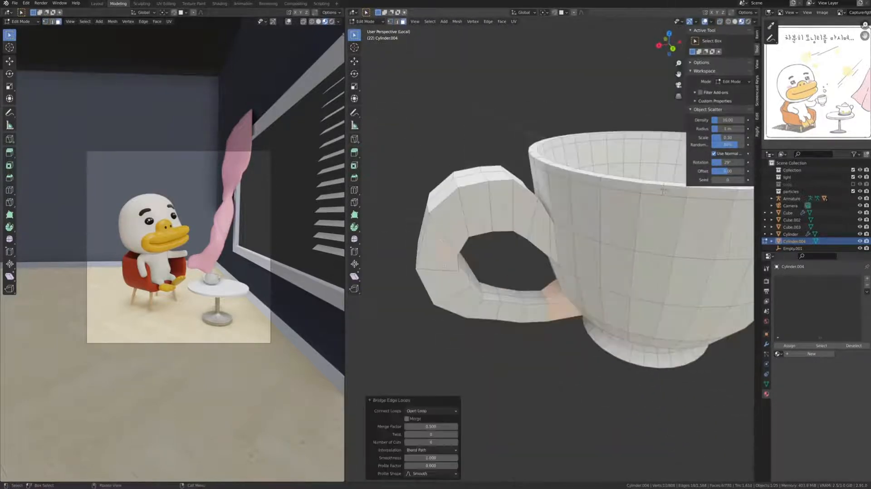
Select all of the handle's faces and narrow them by scaling along the Y axis
key(ctrl+KP_Add)
middle_drag(422, 247, 576, 268)
key(s)
key(y)
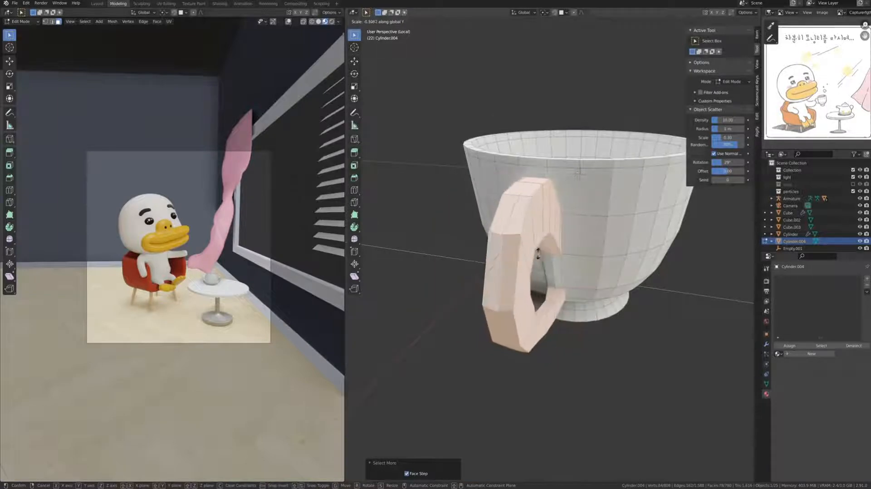
click(540, 265)
middle_drag(608, 313, 566, 313)
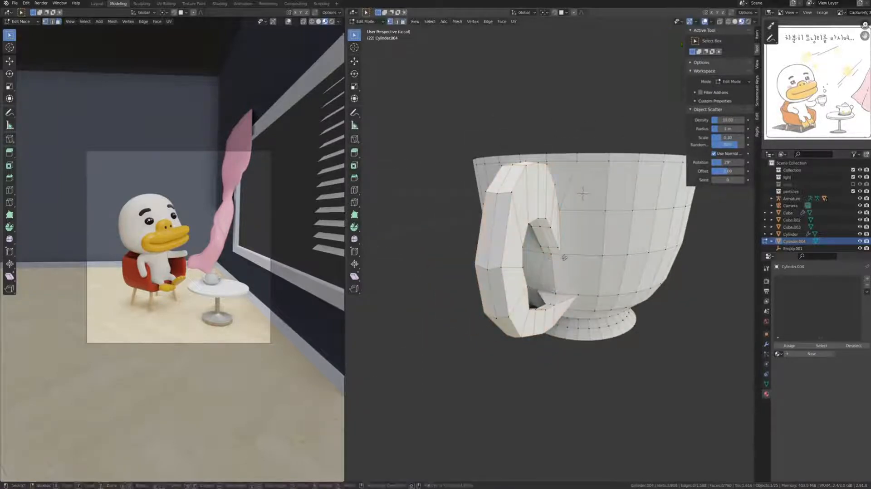
click(565, 249)
Add a Subdivision Surface modifier to the cup
click(766, 344)
click(797, 279)
click(750, 392)
Turn on X-ray and shift the vertices on the outer lower part of the cup's handle inward in back view
middle_drag(675, 377, 576, 363)
key(alt+z)
drag(392, 306, 414, 320)
key(g)
click(417, 315)
key(g)
click(430, 314)
shift+middle_drag(431, 313, 497, 293)
Move larger groups of handle vertices toward the cup to shape a smooth, rounded handle loop
drag(429, 183, 493, 290)
drag(424, 178, 512, 288)
key(g)
click(515, 282)
drag(499, 258, 456, 295)
key(g)
click(474, 284)
key(g)
click(482, 274)
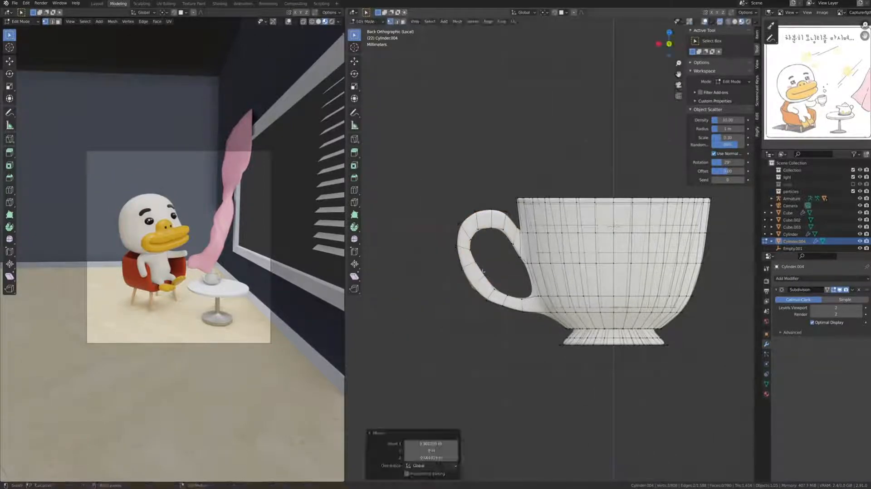
middle_drag(483, 271, 490, 267)
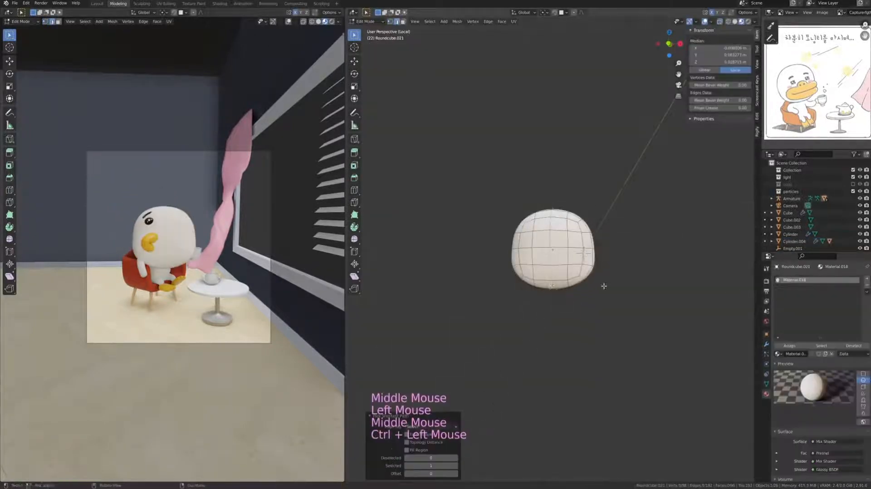
Select an edge path around the duck's head mesh and mark it as a UV seam
ctrl+click(554, 287)
middle_drag(604, 286, 553, 257)
right_click(545, 267)
click(544, 233)
Apply the duck head's scale in Object Mode and return to editing its mesh
key(a)
key(Tab)
key(ctrl+a)
click(544, 268)
key(ctrl+z)
key(ctrl+a)
click(543, 266)
key(Tab)
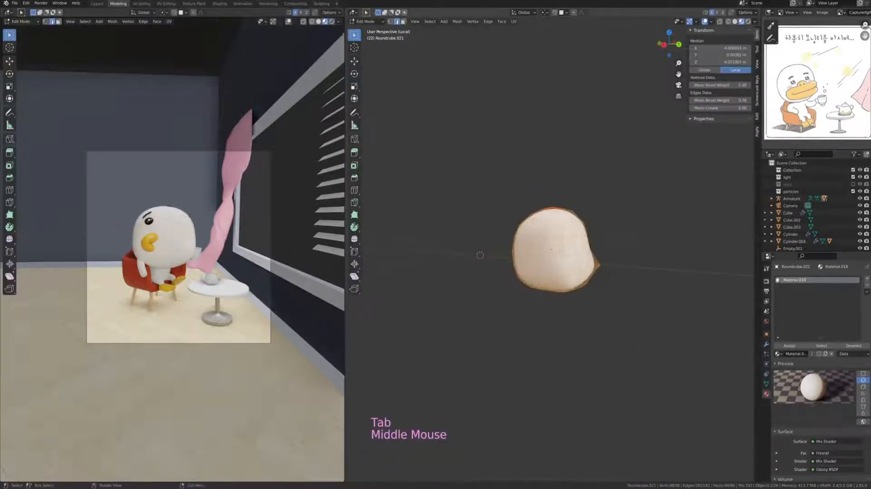
right_click(544, 198)
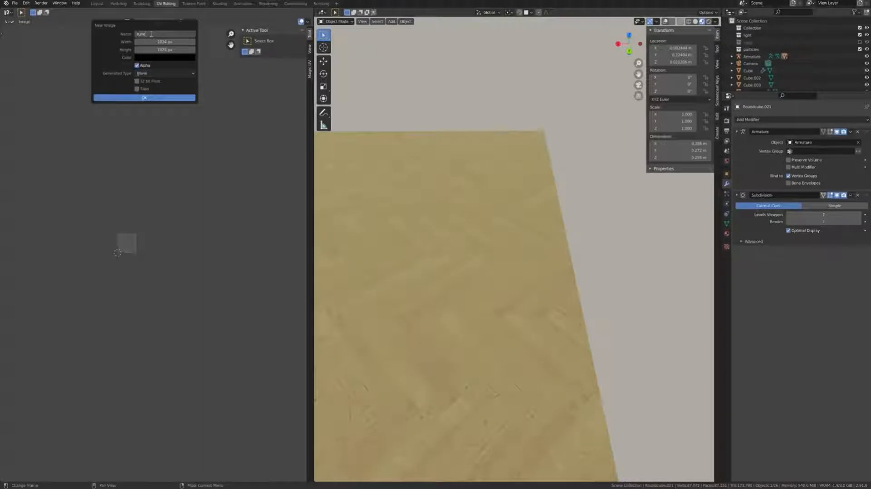
Create a 2048 × 2048 px image named tube, filled with white, and save it
click(162, 42)
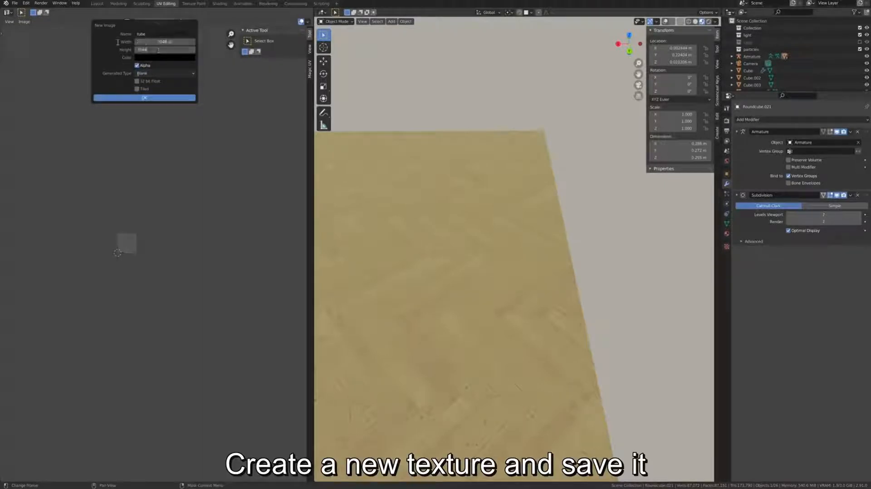
click(165, 57)
click(175, 98)
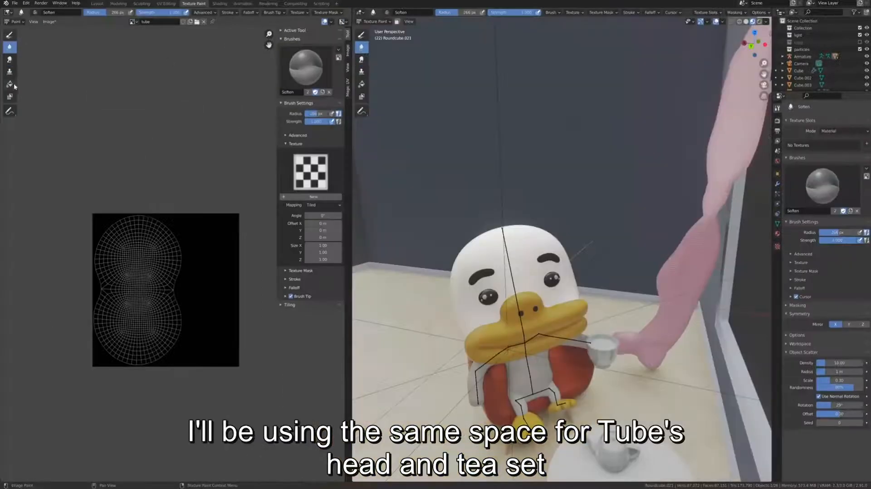
click(200, 274)
click(49, 21)
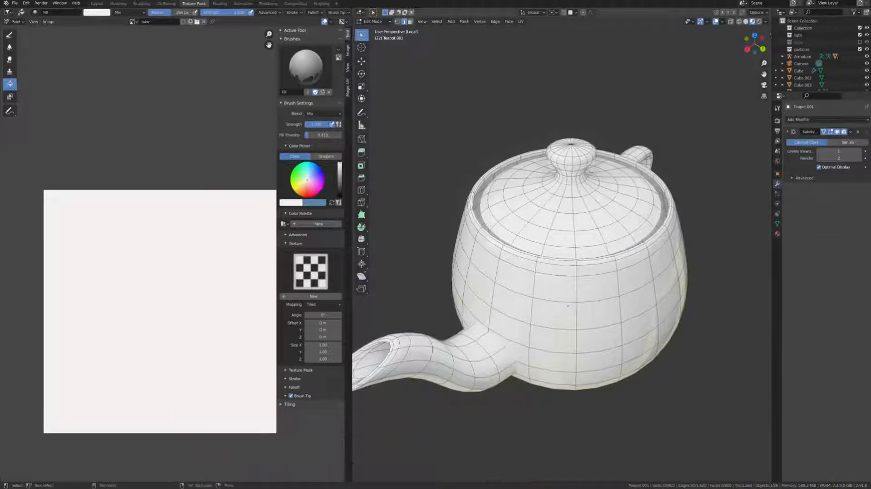
Mark UV seams on the teapot's lid knob and along the length of its spout
key(ctrl+e)
click(561, 169)
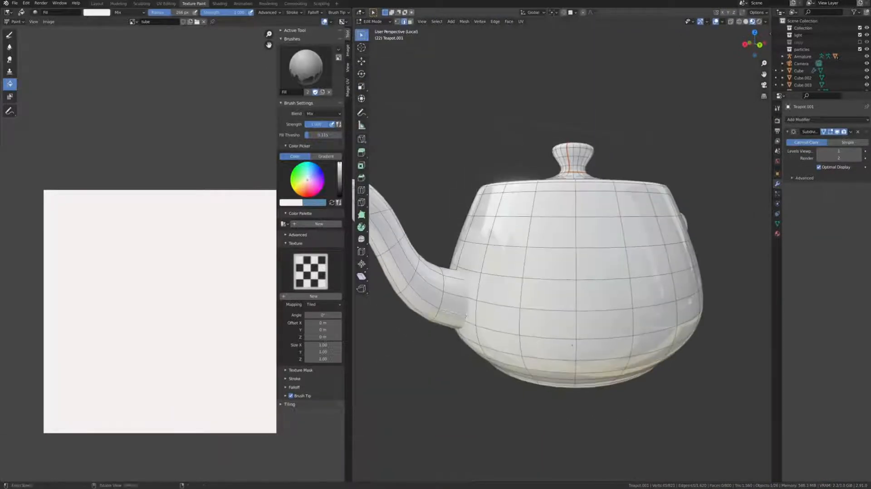
scroll(562, 254, up, 8)
middle_drag(532, 305, 601, 195)
scroll(477, 297, down, 8)
key(ctrl+e)
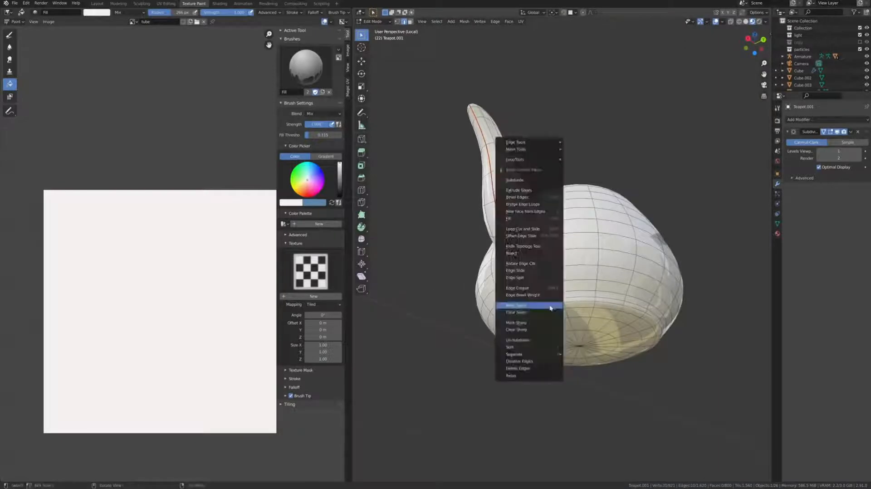
click(544, 305)
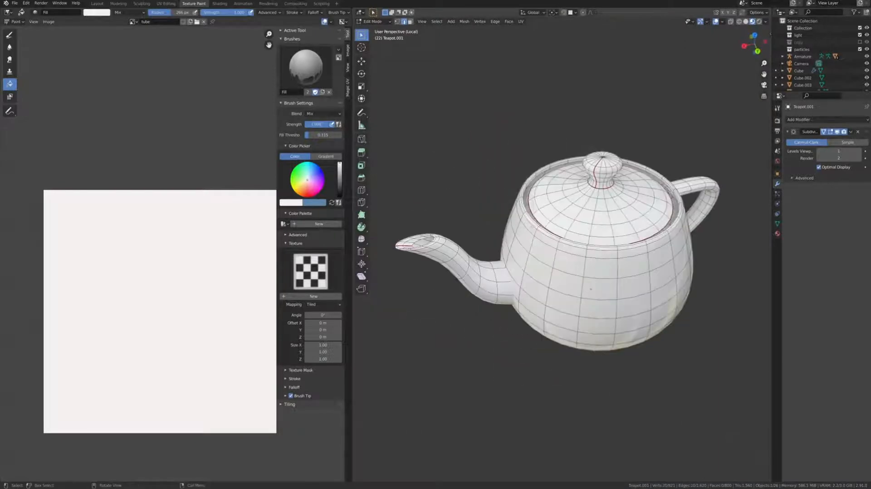
Mark the teapot's remaining edge selection as a seam and unwrap the whole teapot
key(ctrl+e)
click(522, 223)
scroll(522, 223, up, 3)
scroll(712, 376, down, 3)
middle_drag(712, 376, 739, 376)
key(a)
key(u)
click(598, 361)
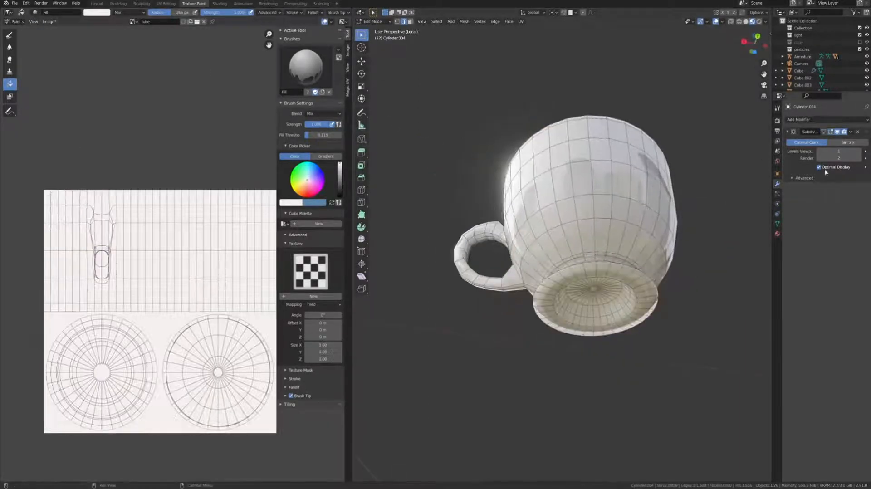
middle_drag(682, 243, 749, 286)
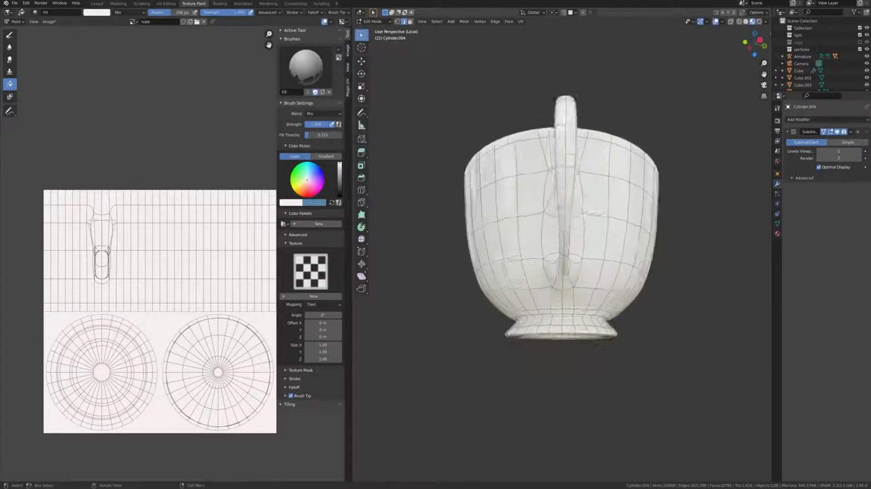
scroll(635, 235, up, 2)
middle_drag(635, 290, 589, 313)
ctrl+click(570, 358)
key(ctrl+z)
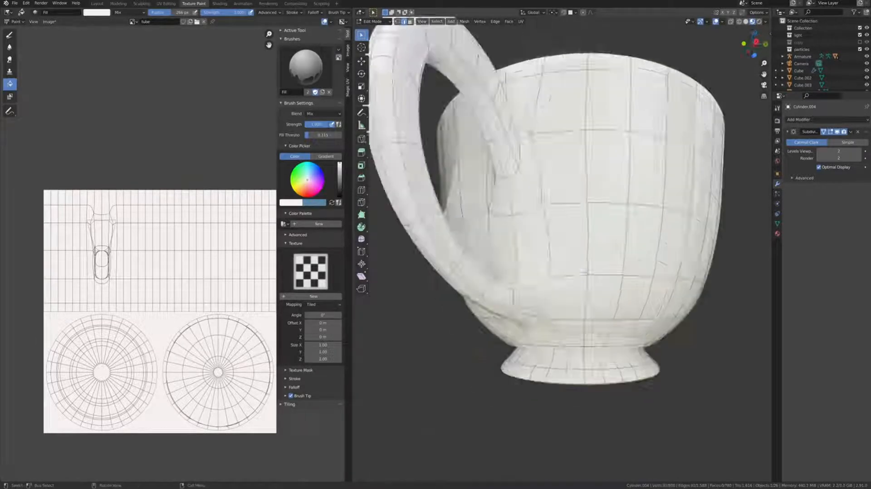
Show the sidebar, enable the Screencast Keys display and return to the Item transform properties
middle_drag(583, 273, 639, 272)
key(n)
click(768, 91)
click(708, 31)
click(767, 35)
middle_drag(671, 213, 738, 219)
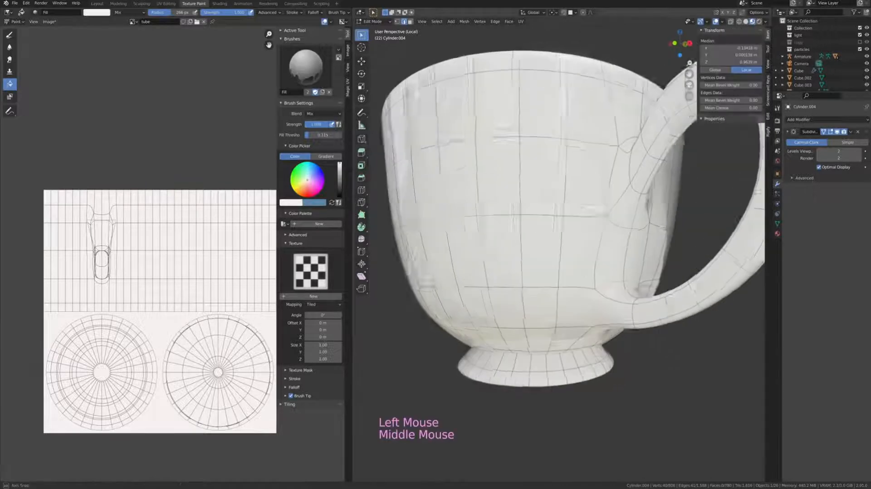
Select the edge loops where the handle joins the cup and around the cup body, and mark them as seams
alt+shift+click(631, 308)
alt+shift+click(630, 309)
alt+shift+click(526, 309)
middle_drag(635, 304, 535, 291)
alt+shift+click(527, 309)
scroll(545, 272, down, 3)
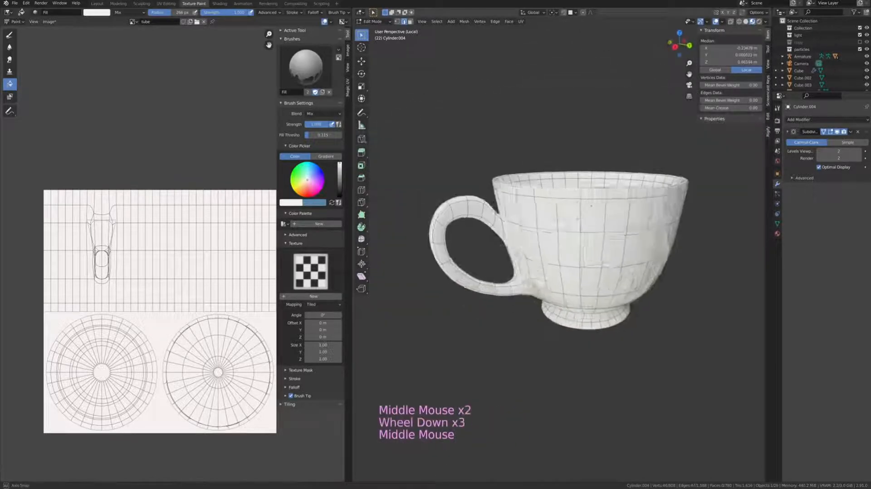
middle_drag(650, 226, 644, 240)
alt+shift+click(625, 206)
middle_drag(626, 206, 618, 290)
shift+click(585, 204)
shift+click(586, 204)
right_click(610, 262)
click(610, 262)
Select an edge path along the cup's rim, mark it as a seam and unwrap the whole cup
click(618, 245)
middle_drag(635, 258, 648, 272)
ctrl+click(546, 266)
right_click(546, 266)
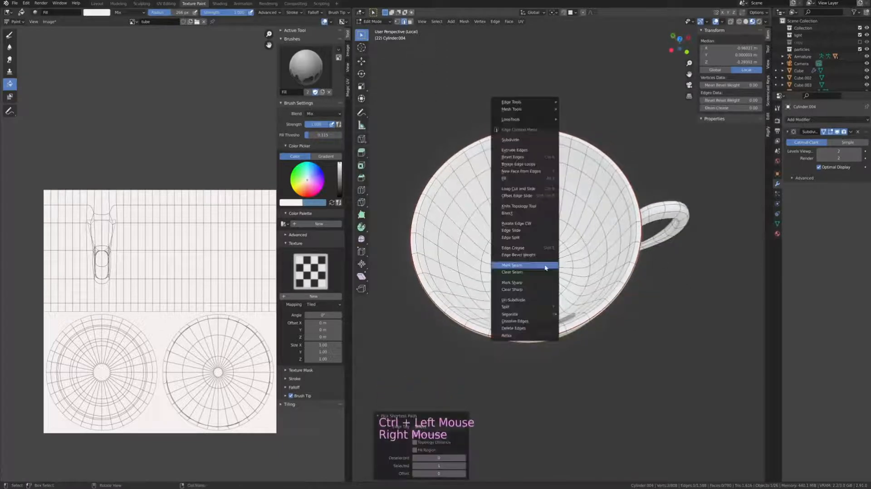
click(546, 266)
key(a)
key(u)
click(582, 266)
Add two loop cuts to the cup mesh
scroll(176, 254, down, 1)
middle_drag(567, 290, 589, 272)
scroll(589, 241, up, 2)
key(ctrl+r)
key(ctrl+z)
key(ctrl+r)
click(610, 211)
key(ctrl+r)
click(610, 211)
Mark a seam along another edge path on the cup and unwrap the whole mesh again
scroll(649, 204, down, 1)
click(598, 240)
ctrl+click(607, 296)
ctrl+click(603, 281)
right_click(585, 254)
click(583, 306)
key(a)
key(u)
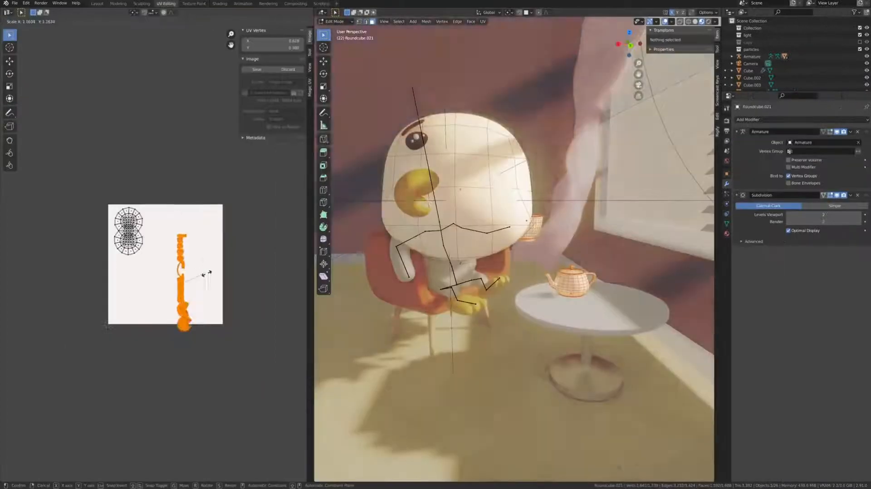
Isolate the teapot body's long UV island, rotate it horizontal and place it along the bottom of the texture square
click(272, 274)
click(165, 311)
key(ctrl+l)
key(r)
key(Return)
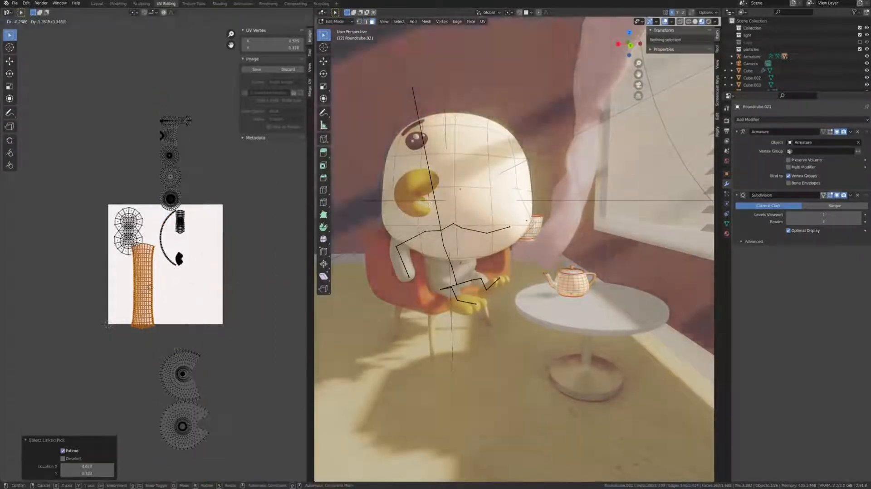
drag(63, 450, 84, 450)
Scale down the two disc-shaped UV islands below the texture square and place them inside its right side
scroll(161, 417, up, 1)
key(alt+a)
key(l)
key(l)
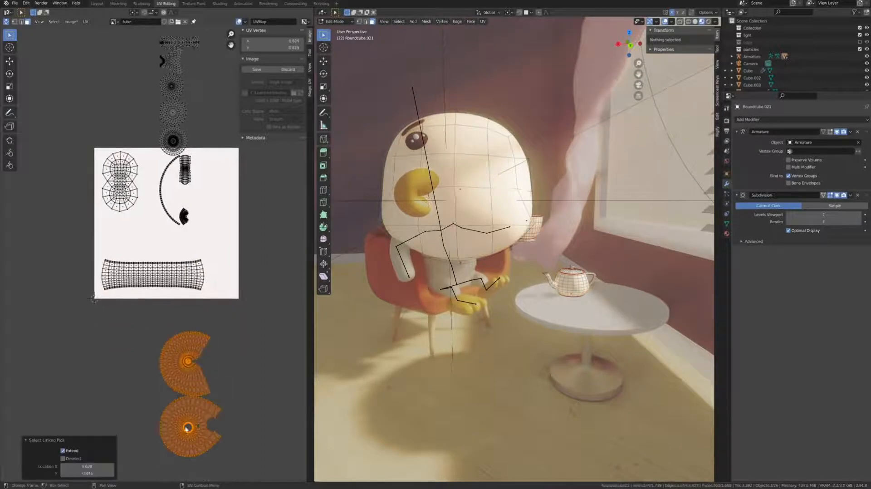
key(s)
key(Return)
key(g)
click(204, 254)
scroll(223, 250, up, 1)
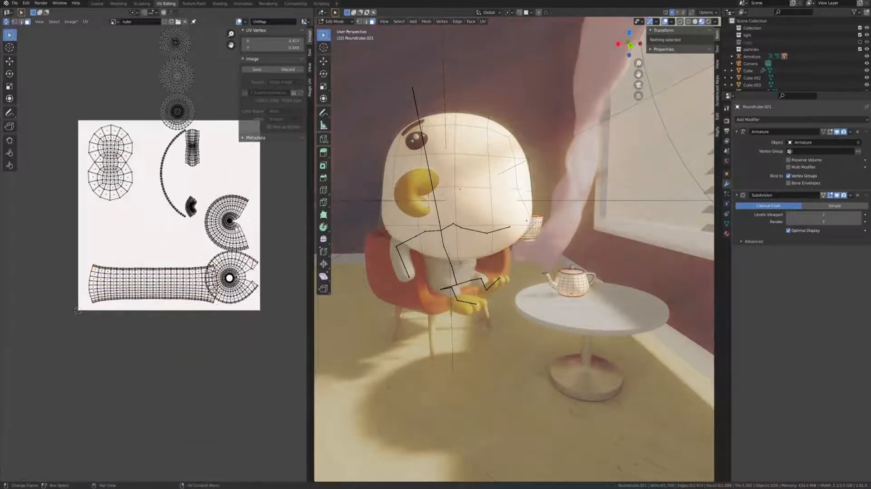
key(g)
click(222, 250)
middle_drag(223, 250, 217, 326)
Select the five small UV islands above the texture square, then shrink, rotate and move them into a row above the body strip
key(alt+a)
key(l)
key(l)
key(l)
key(l)
key(l)
key(s)
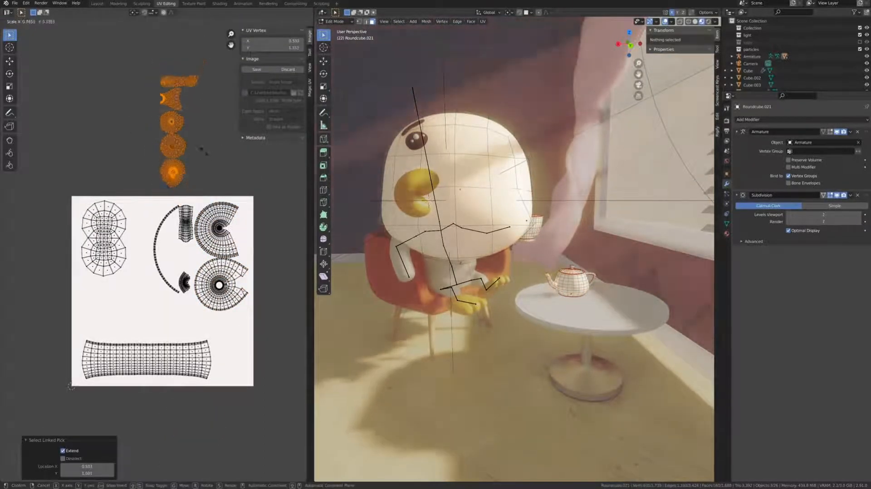
click(199, 148)
key(r)
click(194, 111)
key(g)
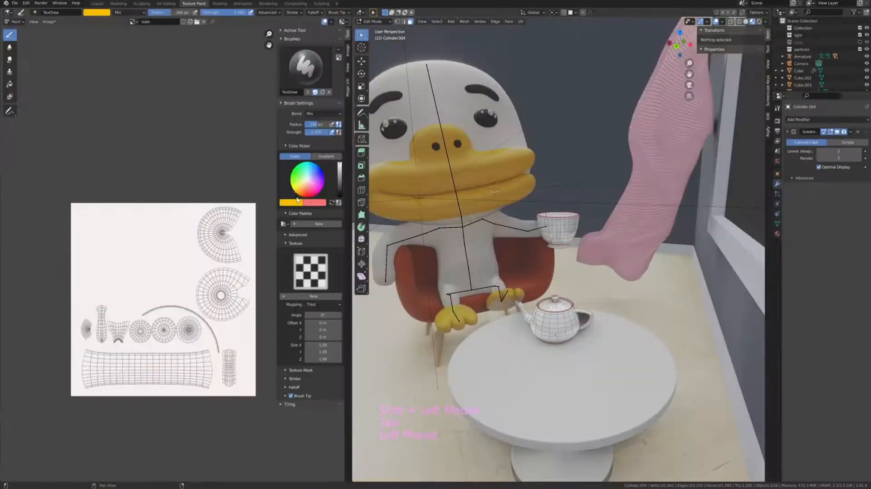
Set the Draw brush to a very pale blue and paint it over the teapot's UV islands on the texture image
click(309, 179)
key(ctrl+z)
key(Tab)
click(10, 47)
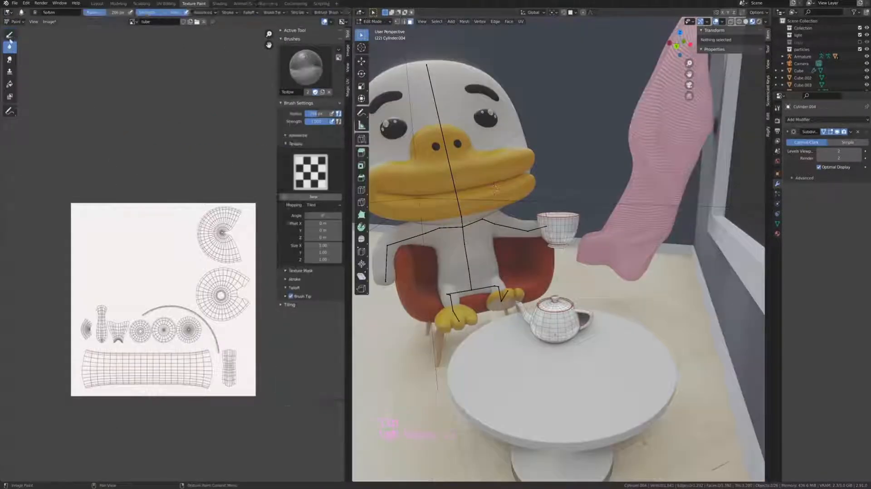
click(9, 35)
click(146, 336)
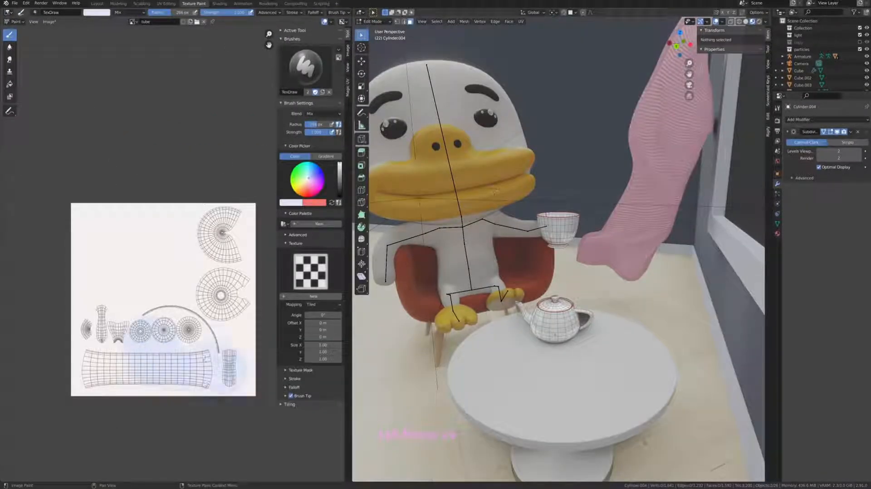
click(778, 108)
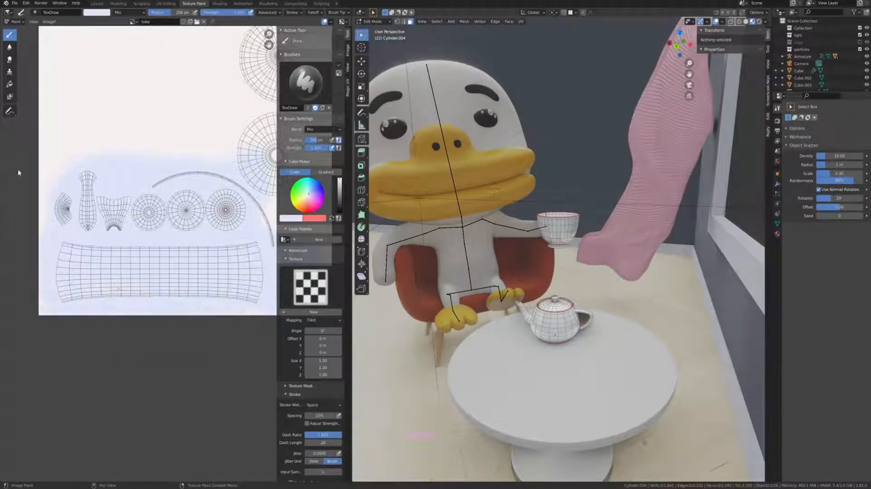
shift+middle_drag(278, 202, 185, 204)
drag(195, 202, 226, 254)
middle_drag(163, 68, 180, 190)
mouse_move(167, 136)
mouse_down()
mouse_move(167, 182)
mouse_move(214, 136)
mouse_up()
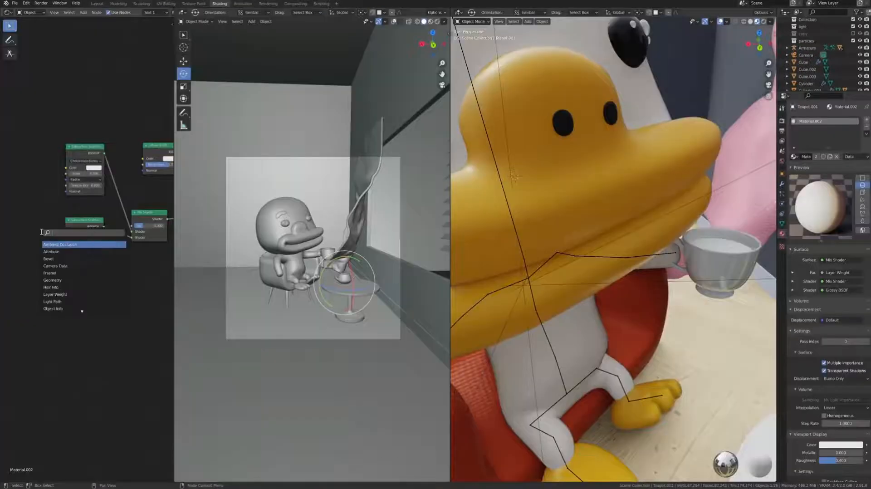
Add an Image Texture node to the teapot's Material.002 and link it to the shader nodes
click(68, 272)
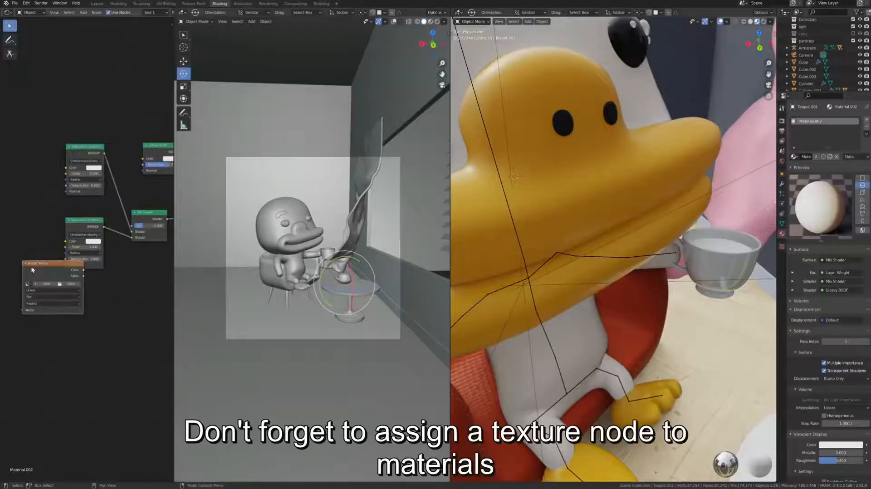
scroll(68, 272, down, 2)
mouse_move(68, 277)
middle_down()
mouse_move(92, 277)
mouse_move(73, 317)
mouse_move(44, 337)
middle_up()
key(g)
click(68, 272)
click(86, 273)
drag(45, 185, 47, 235)
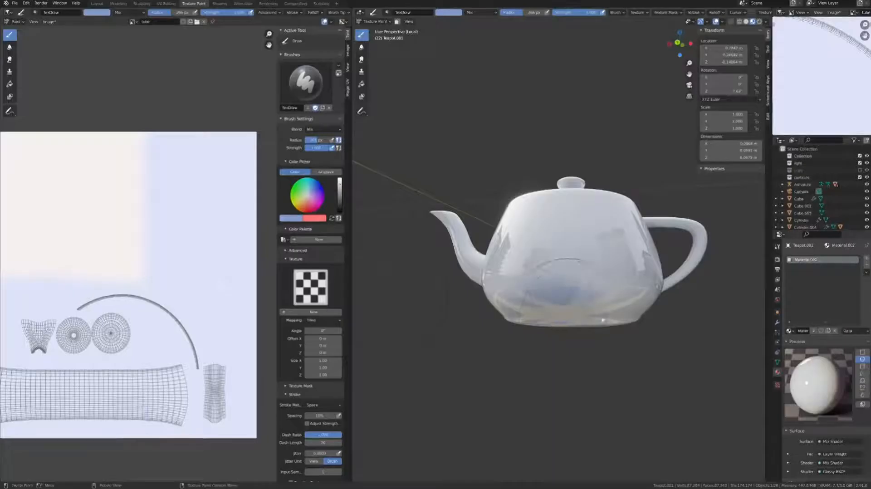
Paint blue strokes along the lower body of the teapot on both sides
middle_drag(596, 346, 572, 346)
drag(585, 343, 634, 346)
middle_drag(634, 346, 563, 344)
drag(603, 338, 539, 349)
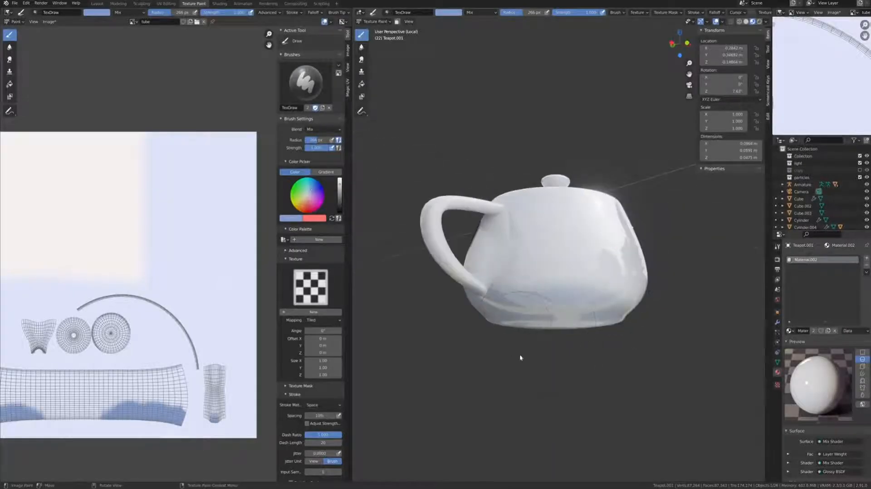
Reduce the brush radius to 139 px and continue the blue band around the rest of the teapot's lower body
middle_drag(521, 358, 481, 354)
key(f)
click(513, 306)
drag(508, 304, 622, 305)
middle_drag(608, 308, 566, 309)
drag(544, 304, 503, 303)
mouse_move(503, 303)
middle_down()
mouse_move(604, 309)
mouse_move(539, 312)
middle_up()
drag(571, 315, 535, 313)
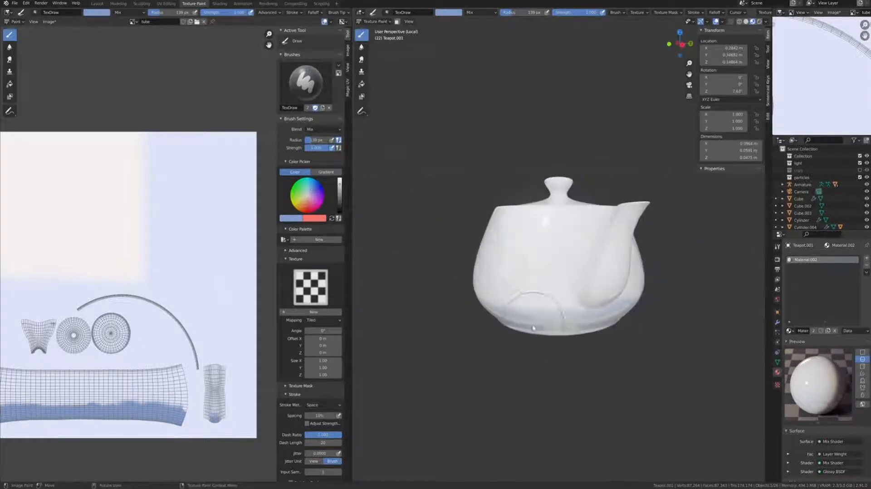
Show the reference drawing in the small image editor, enlarged on the duck-and-water pattern
scroll(816, 77, down, 6)
click(781, 13)
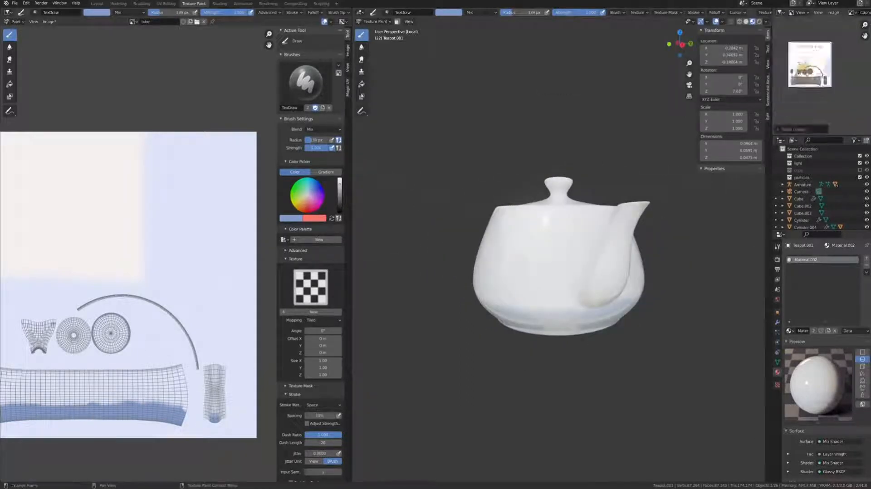
scroll(816, 77, up, 6)
Paint wave crests along the upper edge of the teapot's blue band and fill the gap at its end
middle_drag(542, 289, 608, 308)
drag(513, 297, 575, 300)
middle_drag(576, 300, 577, 300)
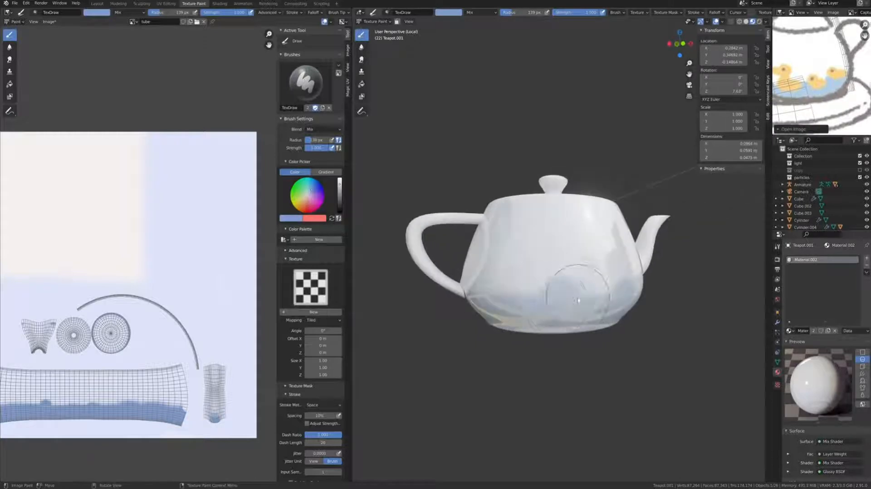
drag(493, 304, 503, 304)
mouse_move(503, 305)
middle_down()
mouse_move(564, 305)
mouse_move(573, 282)
mouse_move(608, 305)
middle_up()
drag(608, 305, 601, 308)
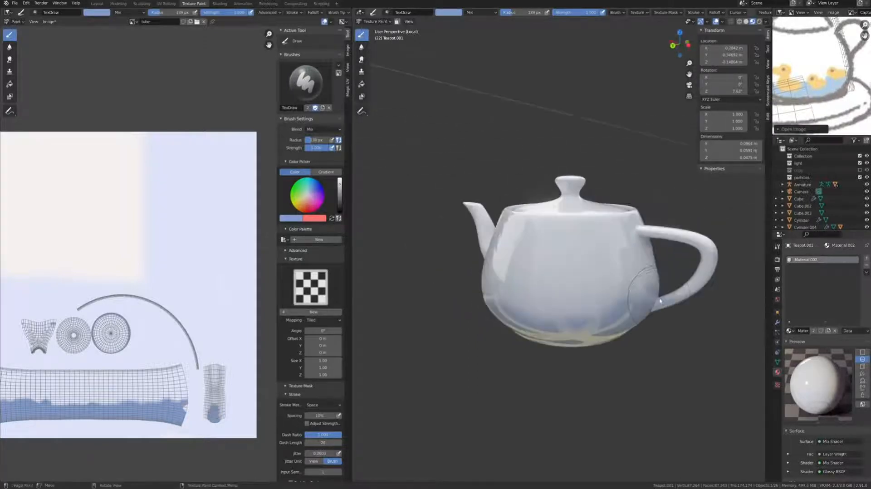
mouse_move(601, 308)
middle_down()
mouse_move(620, 316)
mouse_move(590, 310)
middle_up()
click(186, 406)
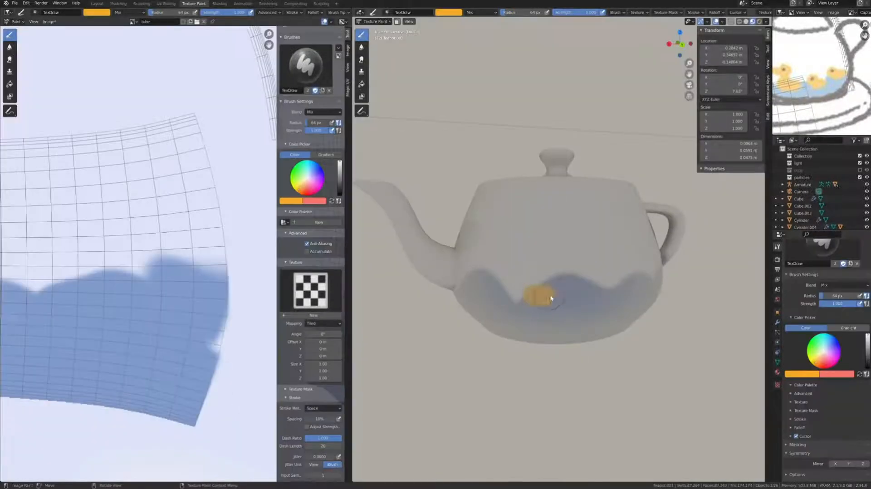
Paint orange ducks floating on the teapot's blue waves, using smaller brush radii for the tails and heads
mouse_move(539, 284)
mouse_down()
mouse_move(546, 284)
mouse_move(531, 300)
mouse_up()
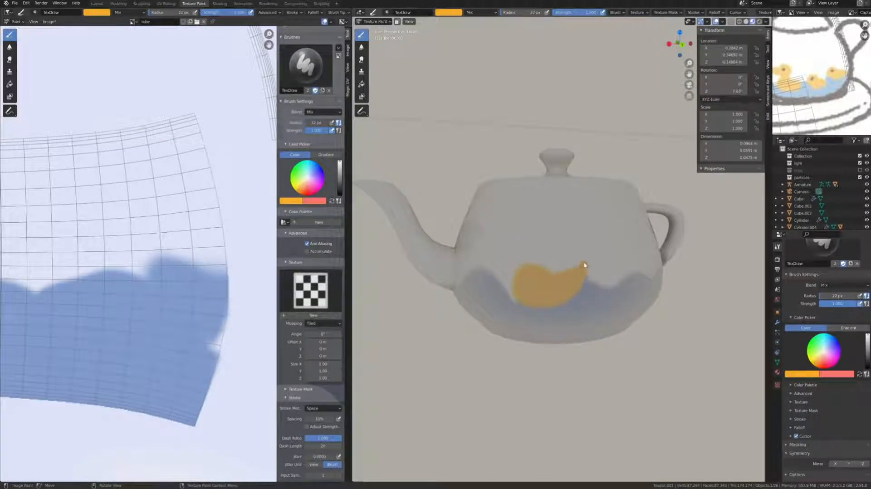
middle_drag(538, 276, 550, 275)
key(f)
click(551, 259)
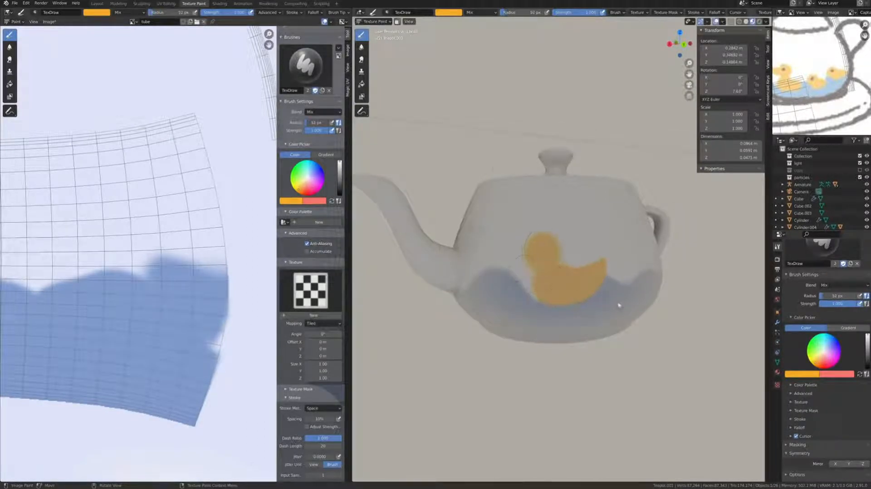
middle_drag(618, 305, 537, 310)
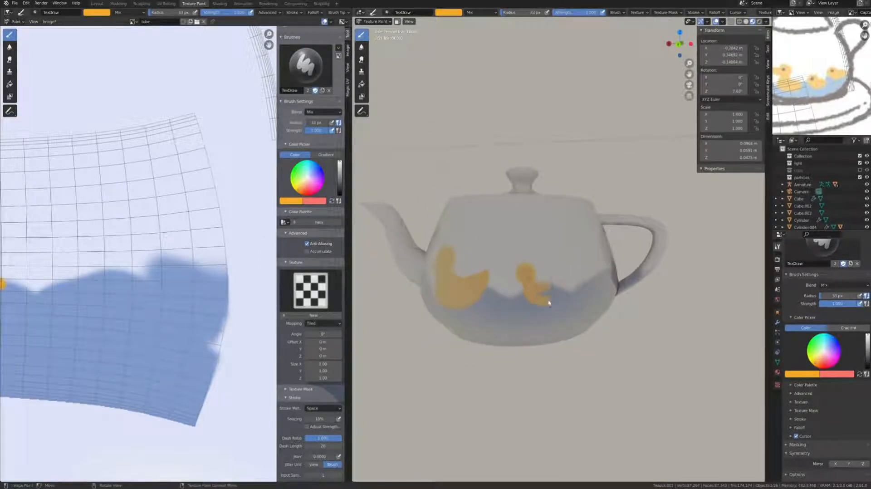
mouse_move(523, 281)
middle_down()
mouse_move(564, 302)
mouse_move(577, 295)
middle_up()
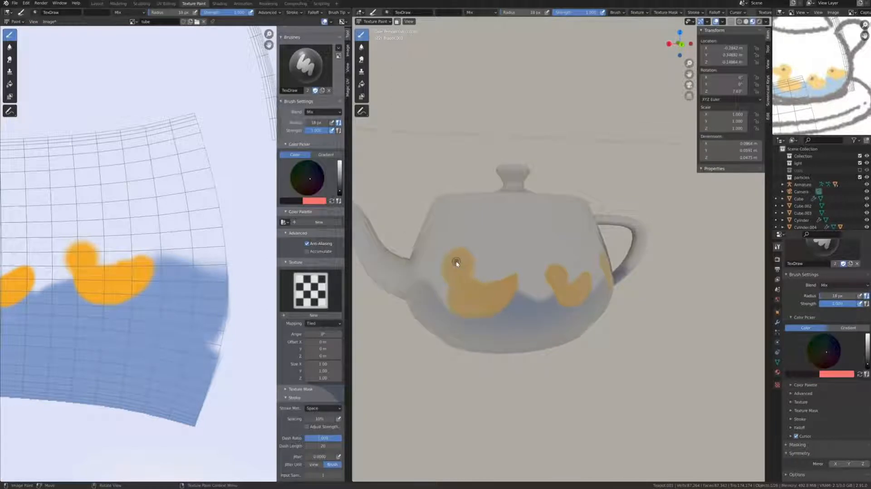
Paint dark eyes and red-orange beaks on the teapot's ducks
click(559, 275)
mouse_move(612, 291)
middle_down()
mouse_move(585, 293)
mouse_move(564, 267)
middle_up()
click(564, 266)
middle_drag(526, 304, 585, 316)
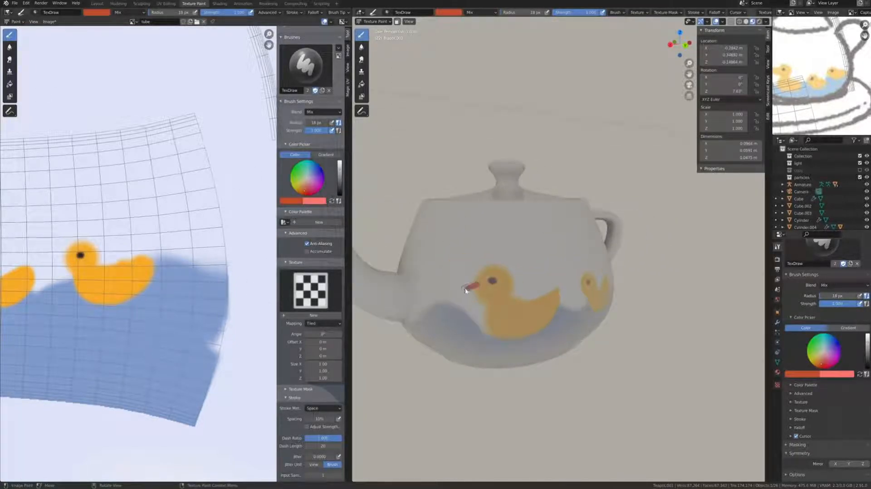
middle_drag(557, 303, 547, 286)
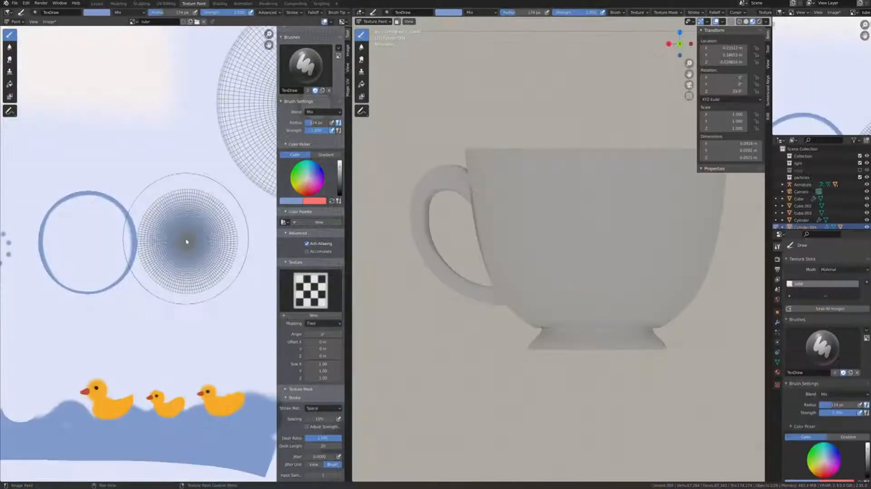
Paint the cup's foot island blue and dab a row of blue dots around the cup just below its rim
drag(186, 241, 189, 254)
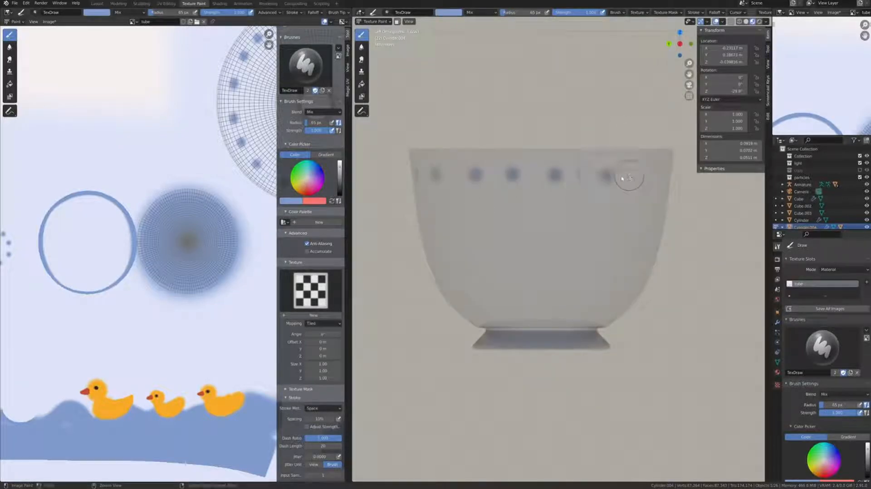
click(640, 176)
mouse_move(637, 178)
alt+middle_down()
mouse_move(596, 198)
mouse_move(526, 175)
mouse_move(546, 259)
alt+middle_up()
scroll(526, 176, down, 2)
click(679, 44)
click(690, 44)
click(668, 44)
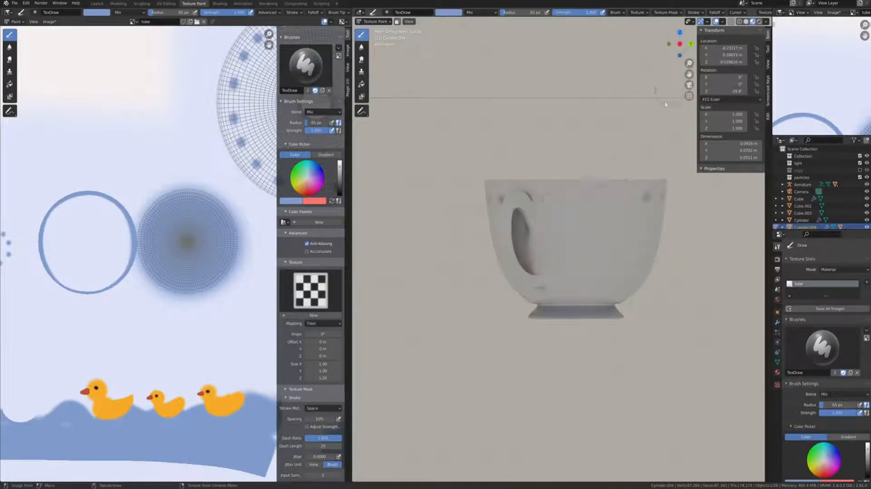
click(622, 203)
Paint a wavy blue band around the middle of the cup
scroll(575, 235, down, 4)
middle_drag(622, 203, 550, 263)
scroll(550, 262, up, 3)
drag(524, 249, 645, 256)
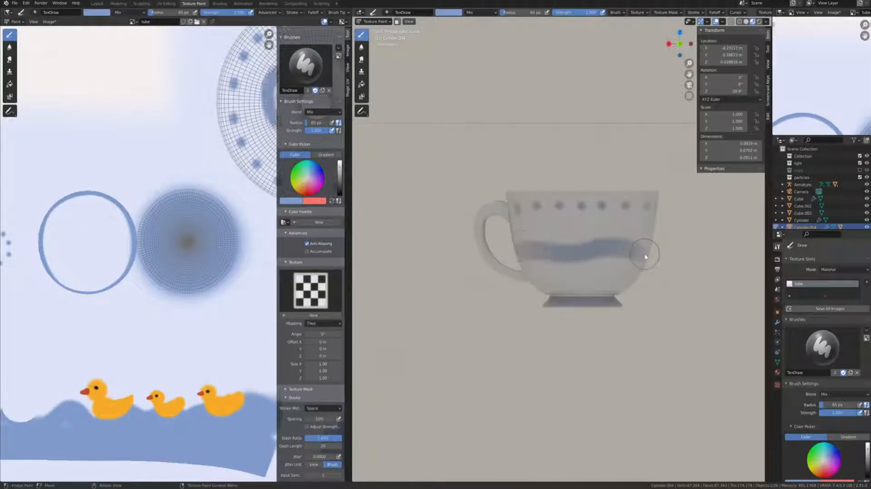
alt+middle_drag(645, 255, 499, 248)
drag(498, 249, 562, 250)
alt+middle_drag(562, 250, 515, 284)
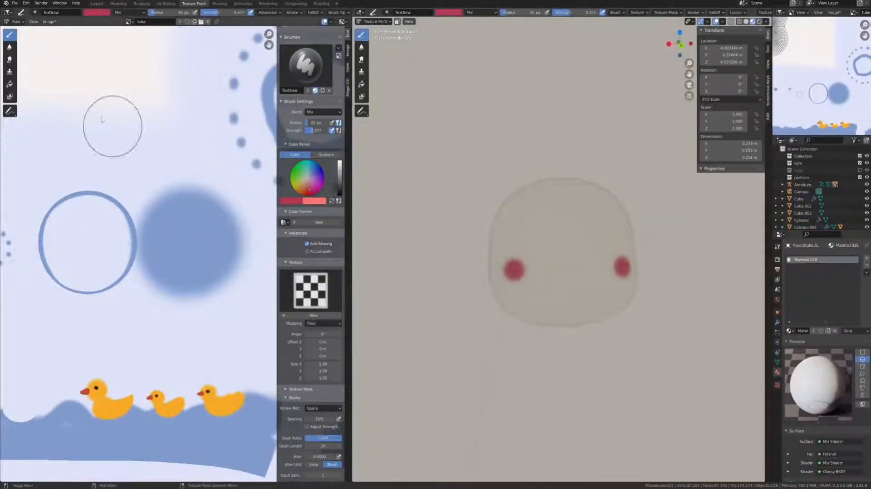
Soften the red cheek spots on the duck's head with the Soften brush
click(10, 47)
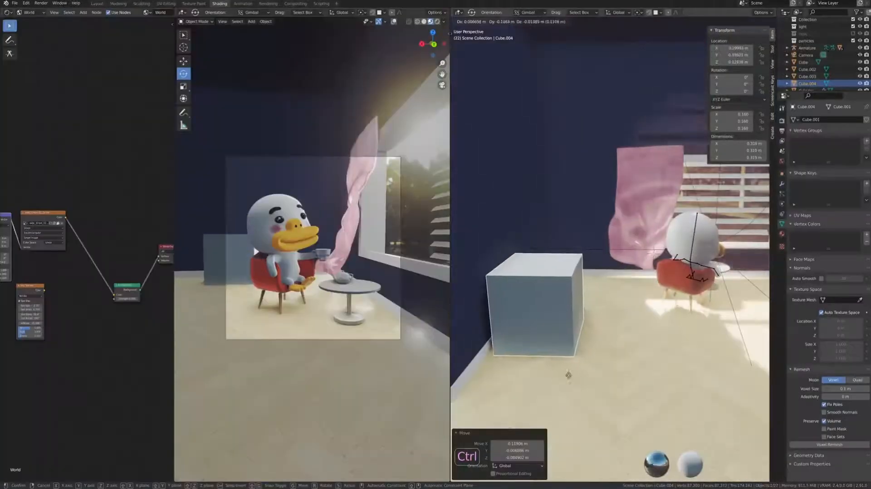
Place the cube near the wall behind the duck, scale it along Y to about half and shift it along Y
click(570, 374)
middle_drag(570, 375, 499, 422)
middle_drag(589, 353, 683, 313)
key(s)
key(y)
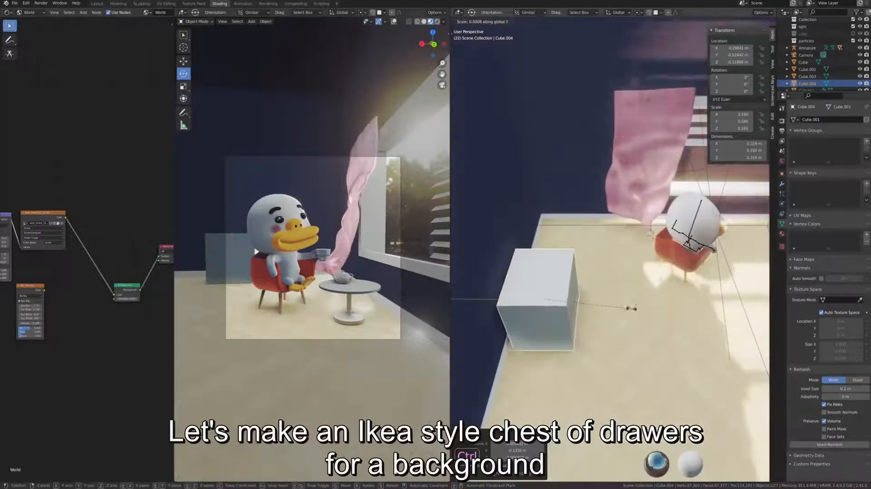
click(576, 304)
key(g)
key(y)
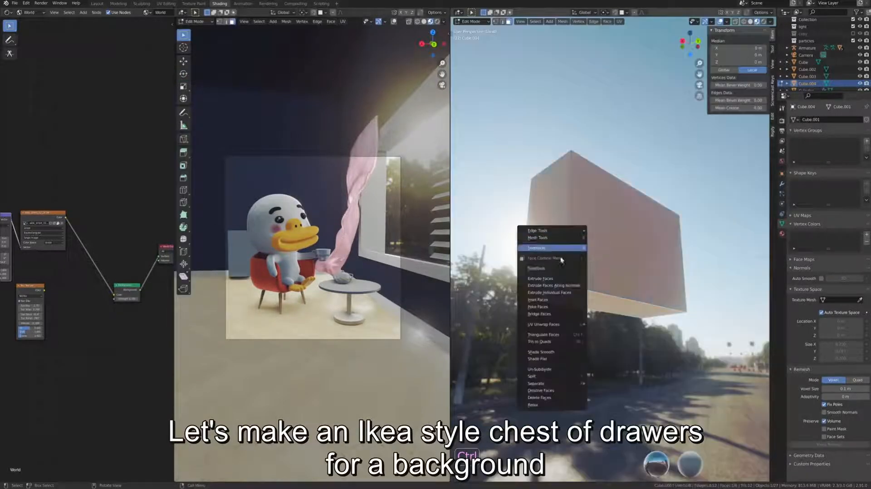
Divide the front of the box into drawer rows and columns with loop cuts
click(544, 318)
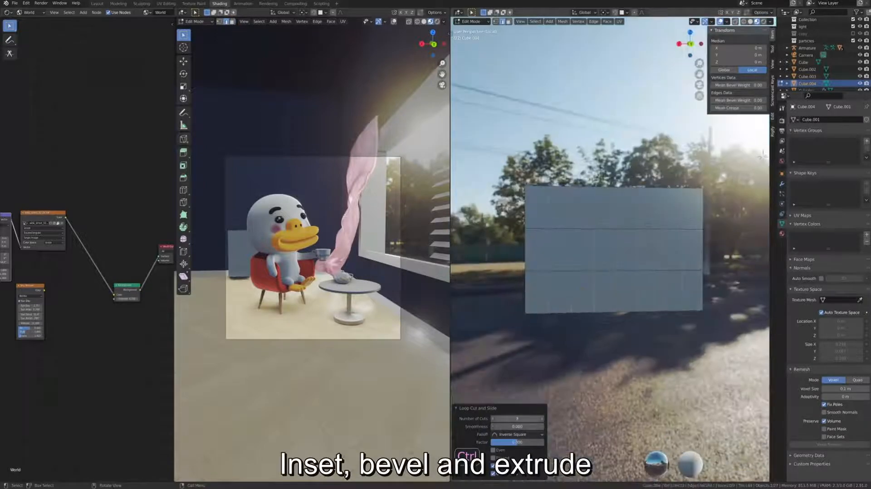
middle_drag(590, 272, 672, 326)
key(ctrl+r)
click(612, 263)
Inset the bottom faces of the box and extrude them about 0.022 m into a base
middle_drag(635, 291, 604, 200)
key(3)
shift+click(637, 286)
shift+click(679, 287)
key(i)
click(667, 303)
key(e)
click(660, 307)
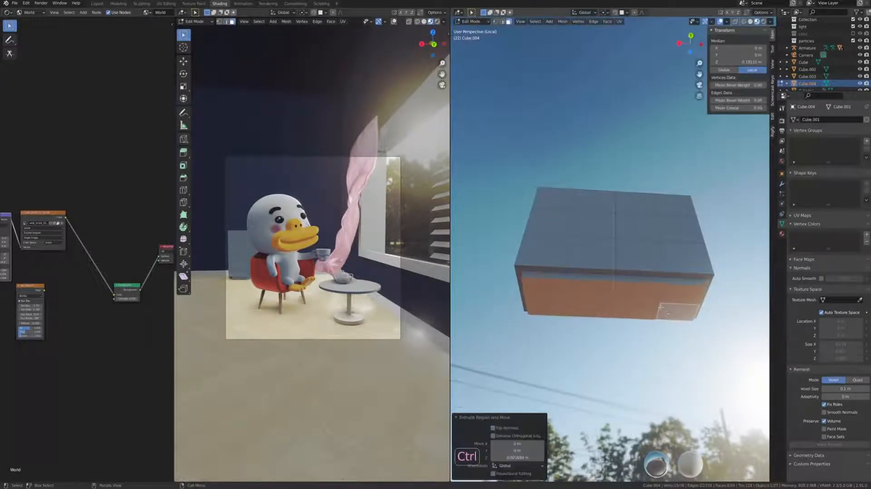
Select the front faces of all three drawer rows on the box and try extruding them
middle_drag(660, 308, 612, 257)
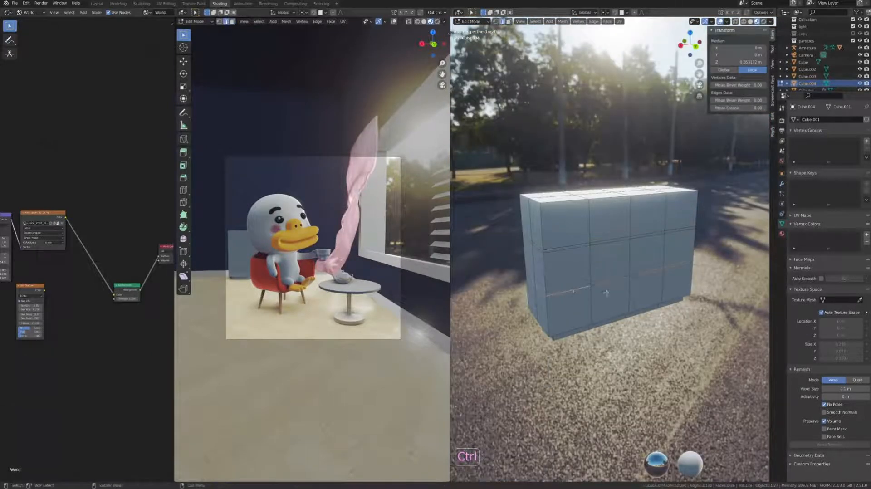
middle_drag(565, 219, 550, 220)
scroll(550, 219, up, 1)
key(3)
click(562, 232)
shift+click(621, 228)
shift+click(672, 224)
shift+click(713, 221)
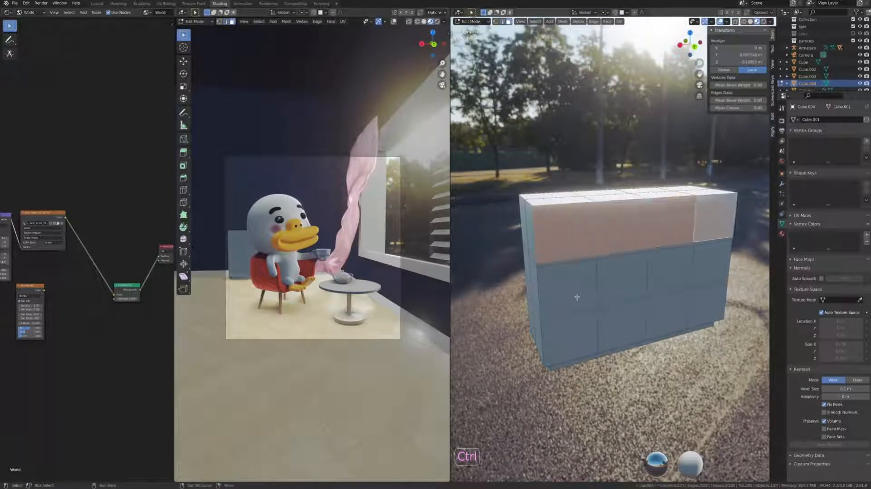
shift+click(577, 297)
shift+click(623, 288)
shift+click(708, 272)
shift+click(704, 305)
shift+click(665, 316)
shift+click(622, 324)
shift+click(577, 331)
key(e)
key(ctrl+z)
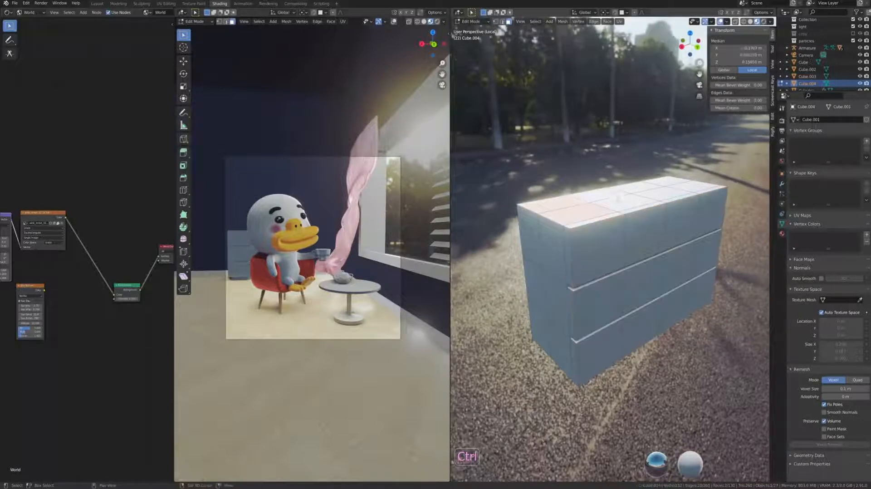
Extrude the box's top faces up about 0.011 m and extend the slab's sides outward into an overhang
middle_drag(544, 274, 627, 249)
key(ctrl+z)
key(ctrl+z)
key(ctrl+z)
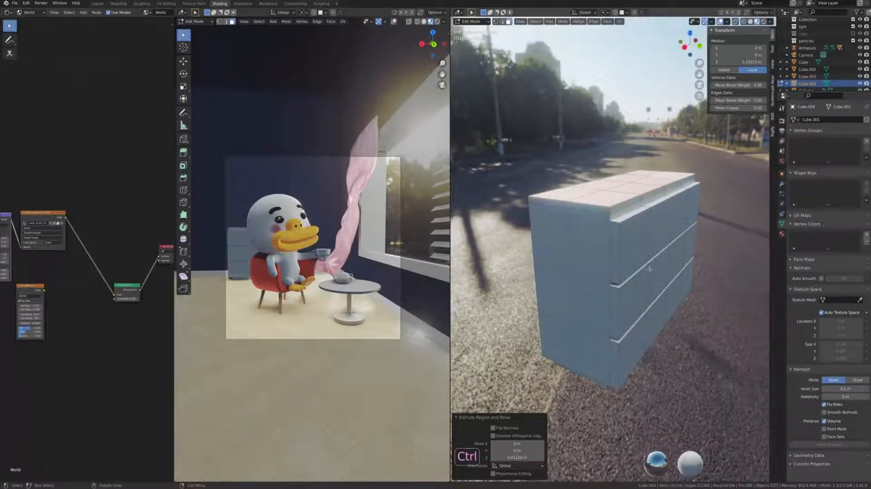
ctrl+click(615, 208)
key(e)
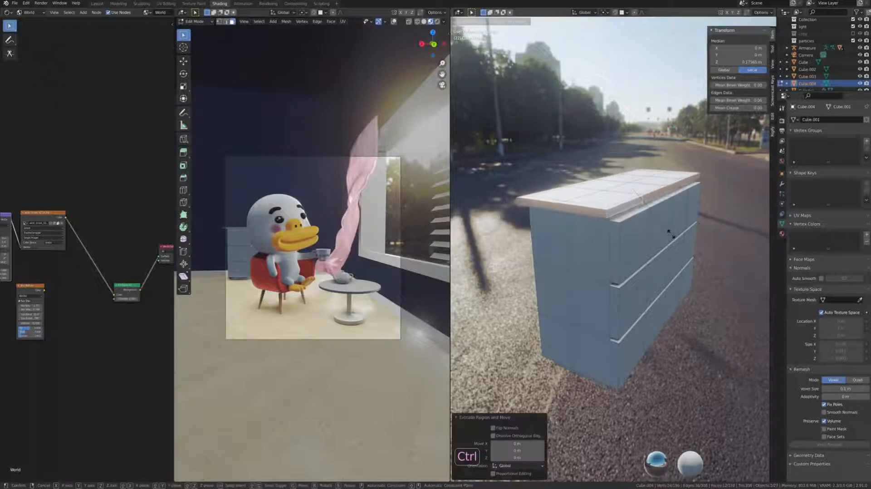
click(672, 235)
Scale the selected side faces of the chest's top slab along Y
middle_drag(672, 235, 690, 259)
click(688, 209)
middle_drag(688, 208, 683, 152)
text(sy)
click(685, 181)
middle_drag(684, 181, 535, 276)
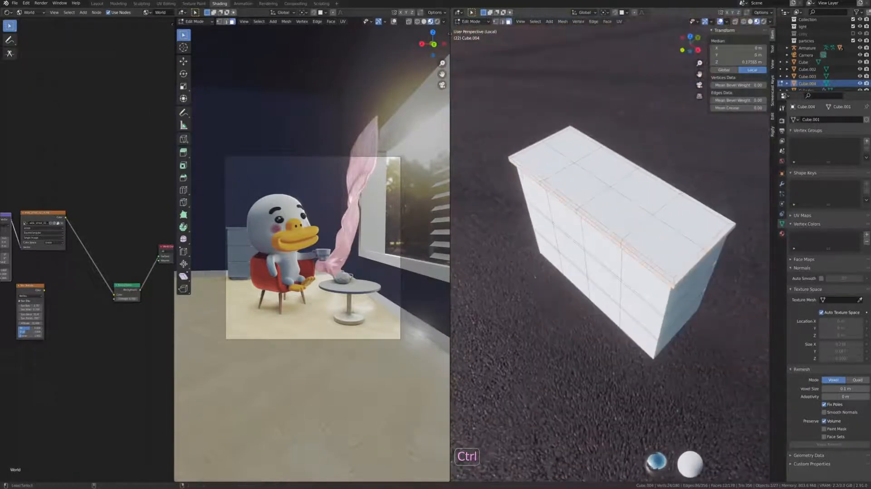
Try shifting the chest's whole top slab along Y in side view and undo the last edits
key(ctrl+KP_3)
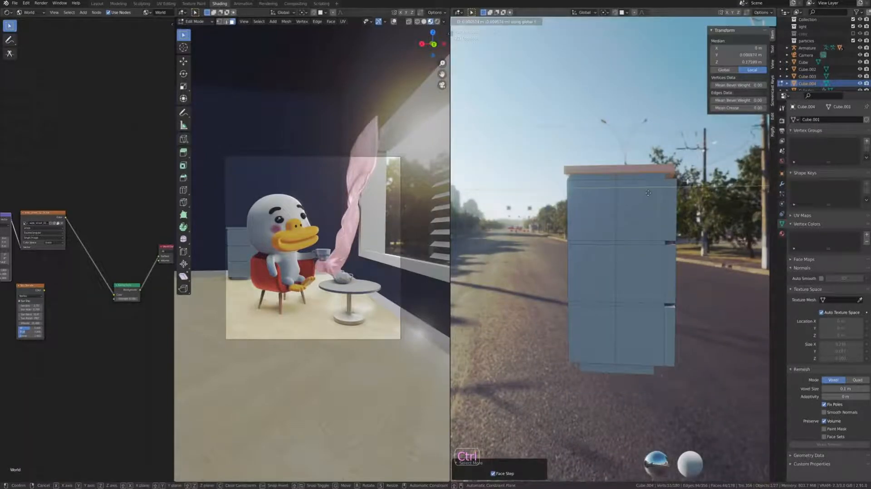
click(647, 193)
middle_drag(648, 193, 635, 268)
key(Tab)
key(ctrl+z)
key(ctrl+z)
key(ctrl+z)
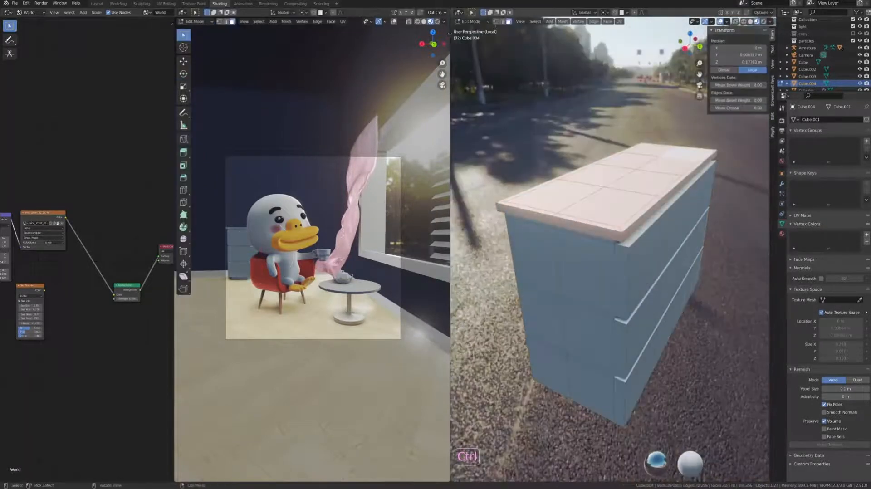
Select the entire chest of drawers mesh and unwrap it
key(2)
middle_drag(600, 241, 611, 226)
key(Tab)
mouse_move(708, 279)
middle_down()
mouse_move(642, 280)
mouse_move(694, 272)
middle_up()
key(Tab)
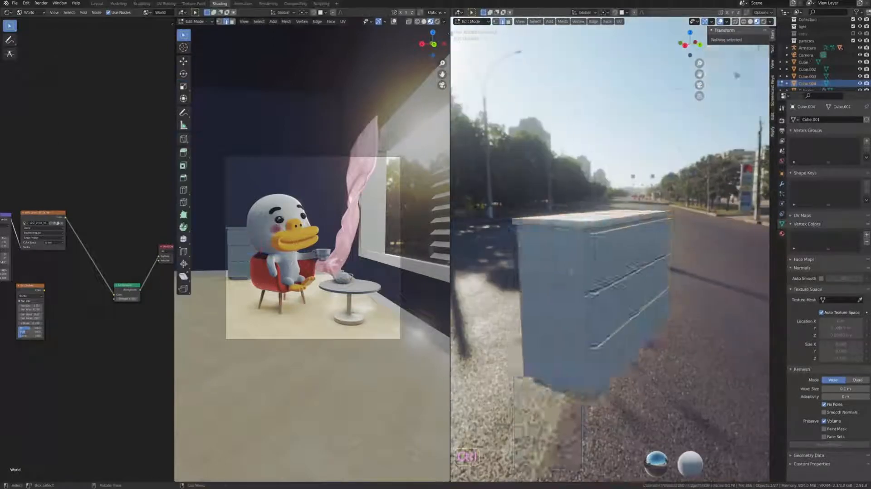
key(a)
key(u)
click(573, 299)
key(Tab)
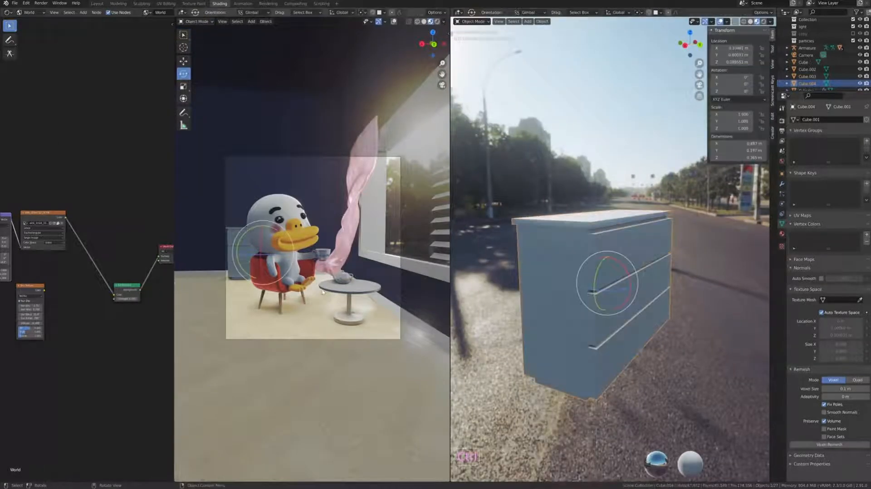
Set the shader editor to object materials and link the round table's material to the chest of drawers
click(34, 21)
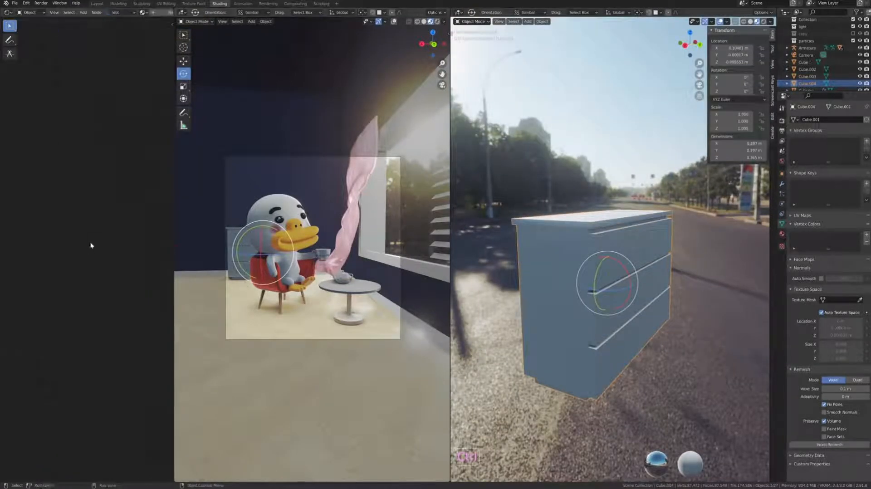
shift+click(345, 295)
key(ctrl+l)
click(317, 305)
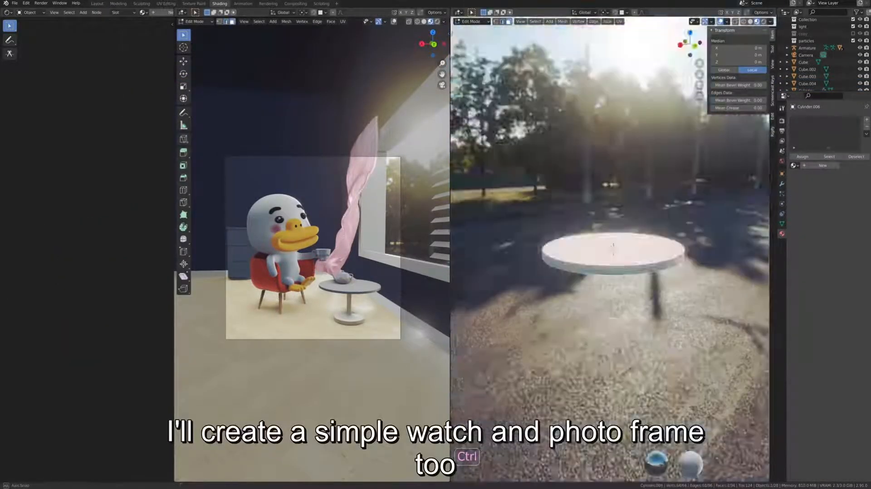
Turn off scene world lighting, extrude the clock disc's outer ring upward into a rim and shade it smooth
click(731, 64)
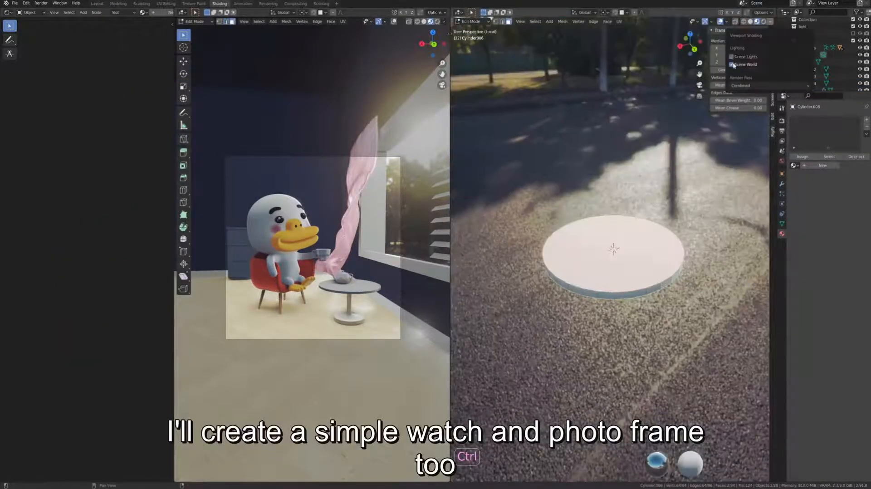
click(731, 64)
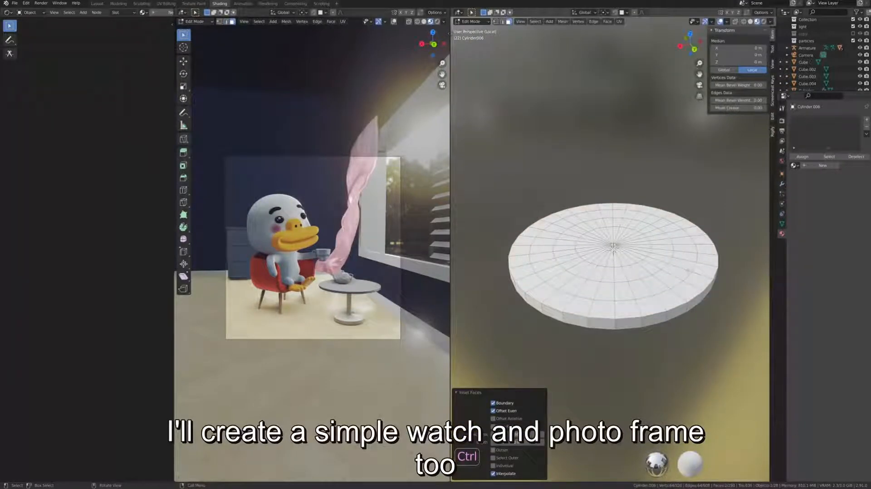
key(e)
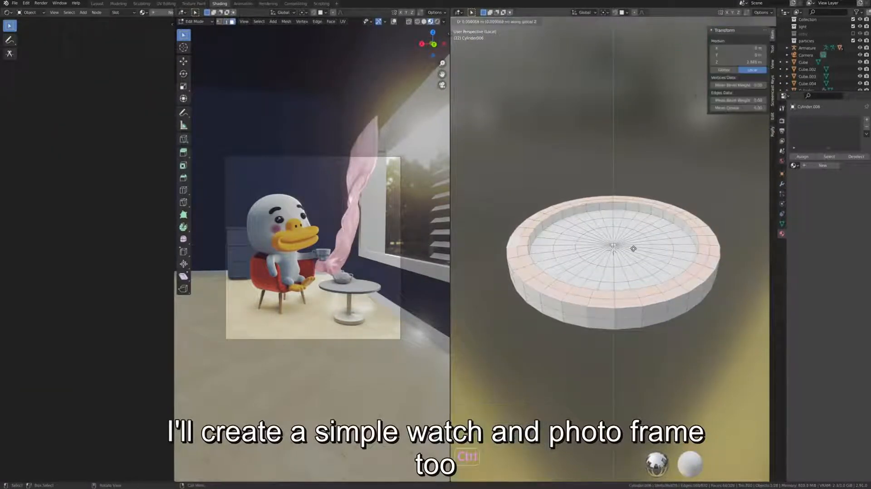
click(633, 248)
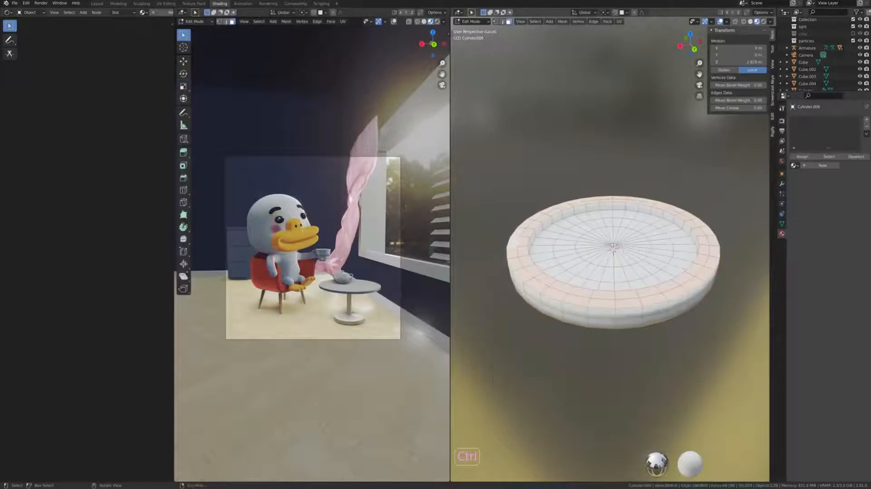
click(586, 308)
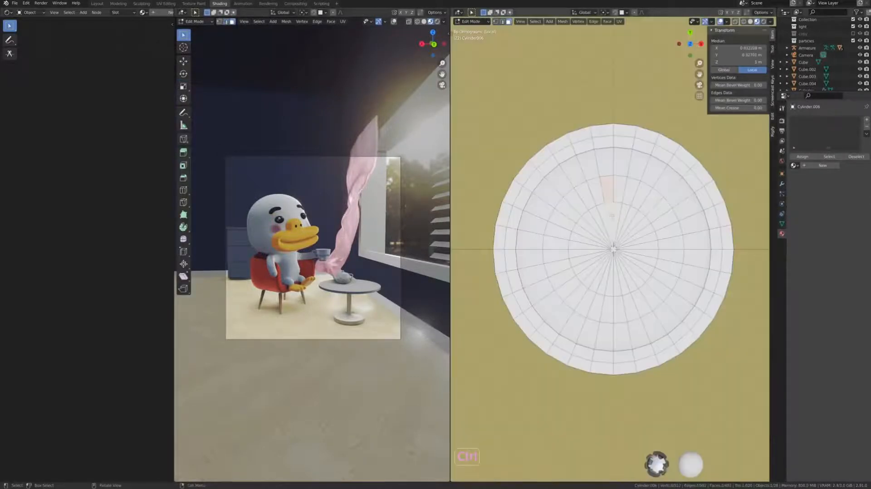
Duplicate a face of the clock dial and separate it as its own object for a clock hand
right_click(598, 231)
scroll(604, 226, up, 7)
scroll(609, 225, down, 7)
right_click(619, 221)
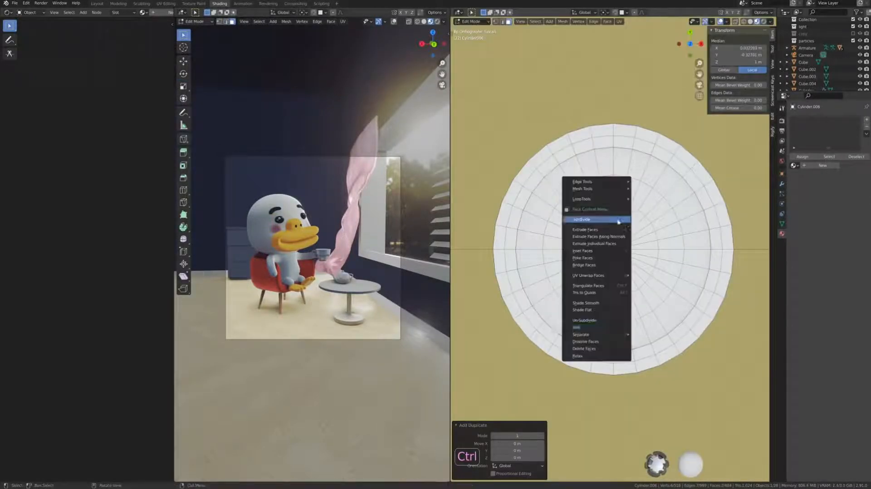
click(649, 334)
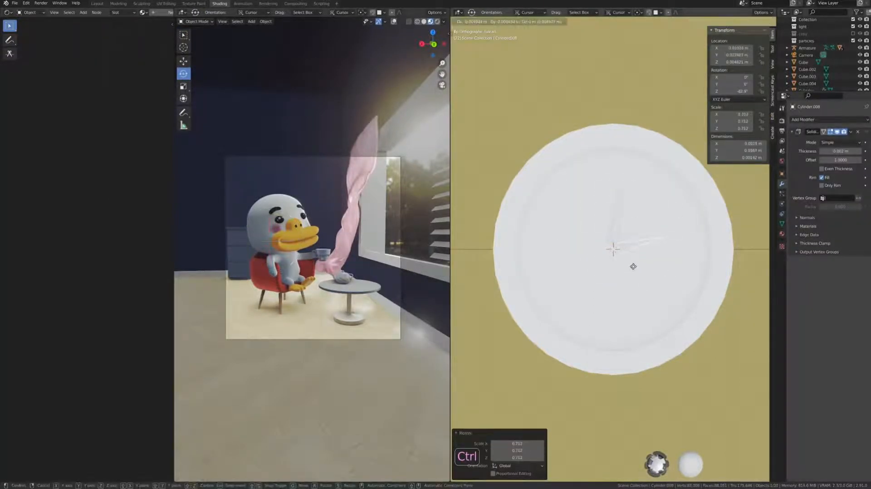
Add a centre hub cylinder scaled down to about 0.0138 m across and reposition the clock's long hand
key(shift+a)
click(622, 292)
key(s)
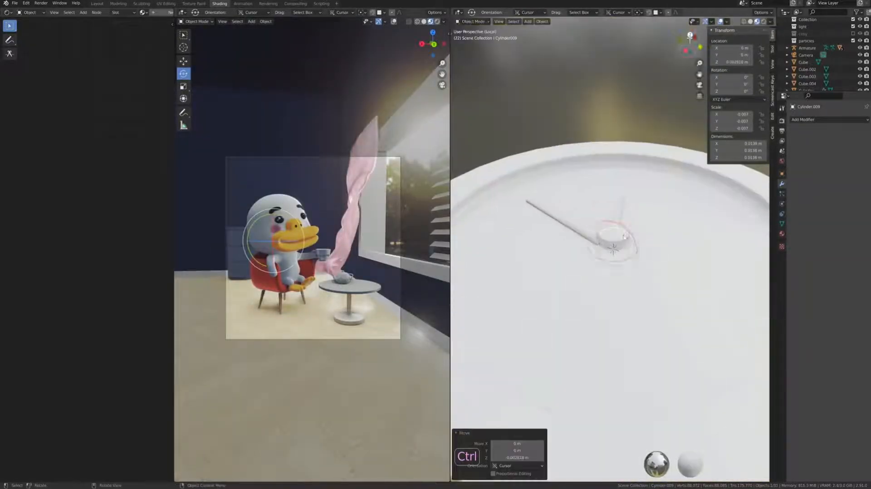
key(g)
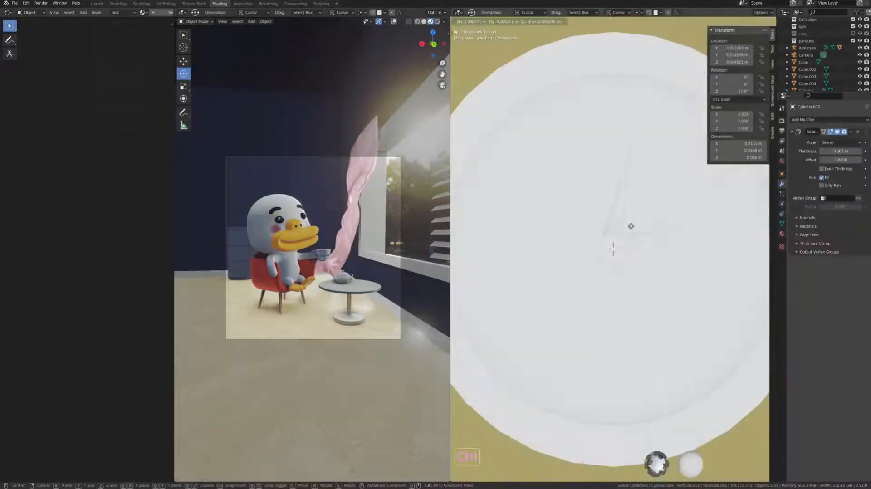
click(631, 226)
Create a new material for the clock's hub with a pasted near-black base colour
scroll(631, 226, down, 5)
shift+click(634, 242)
shift+click(612, 250)
click(781, 233)
click(827, 156)
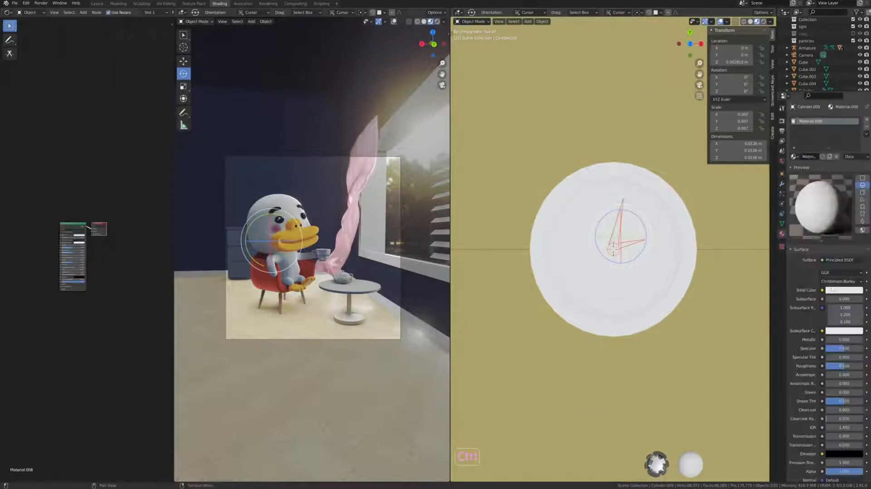
key(ctrl+v)
Link the dark material to both clock hands and parent them to the hub with Object (Keep Transform)
scroll(612, 249, up, 4)
shift+click(611, 250)
shift+click(610, 251)
key(ctrl+l)
click(598, 258)
key(ctrl+p)
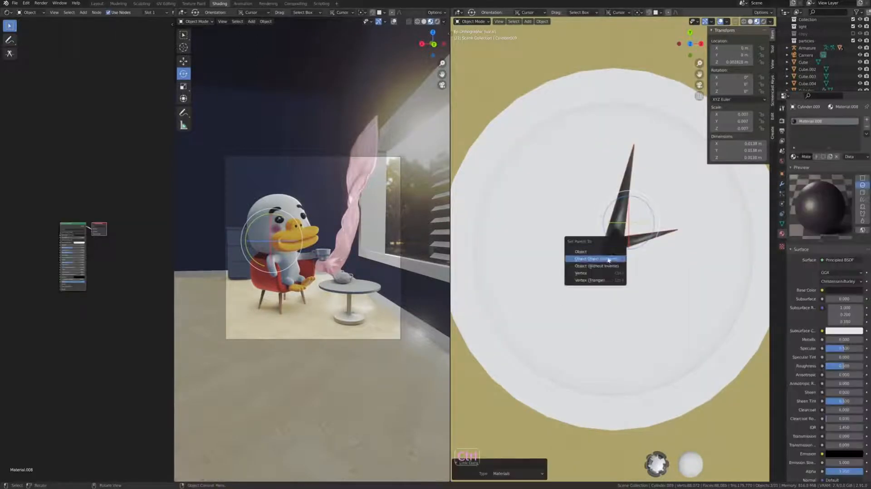
click(609, 259)
Give the clock body a pale lavender-white material with raised roughness and select the long hand's dark material
click(533, 158)
click(844, 290)
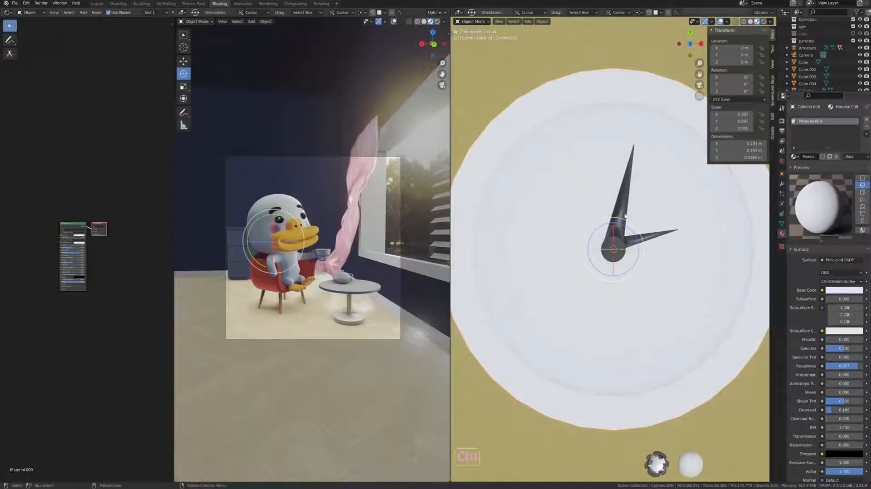
click(625, 217)
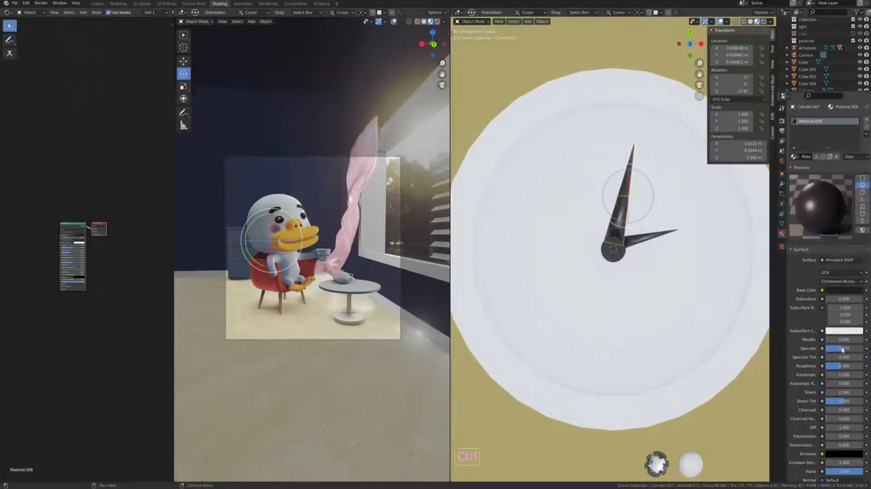
Return the clock to the full scene and move it in back view onto the wall above the chest of drawers
key(KP_Divide)
key(ctrl+KP_1)
key(g)
click(635, 261)
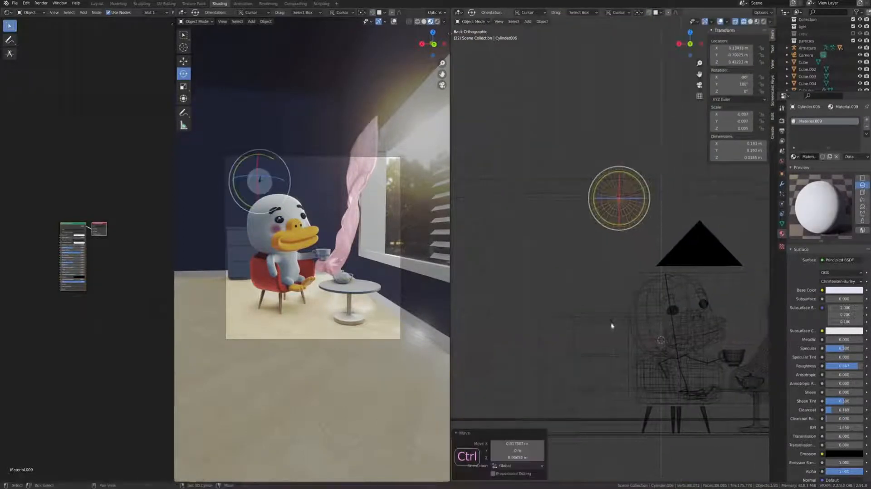
Add a plane for the photo frame, scale it down and stretch it along Y to about 0.203 by 0.237 m
key(shift+a)
mouse_move(566, 302)
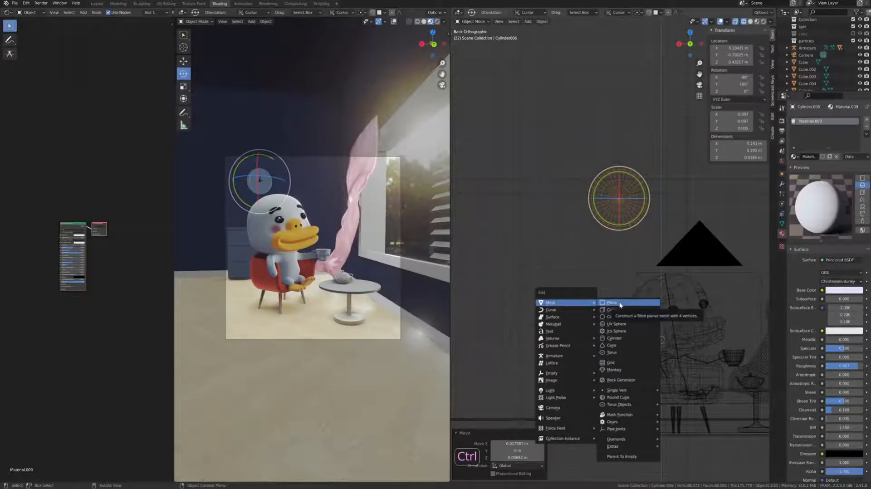
click(611, 302)
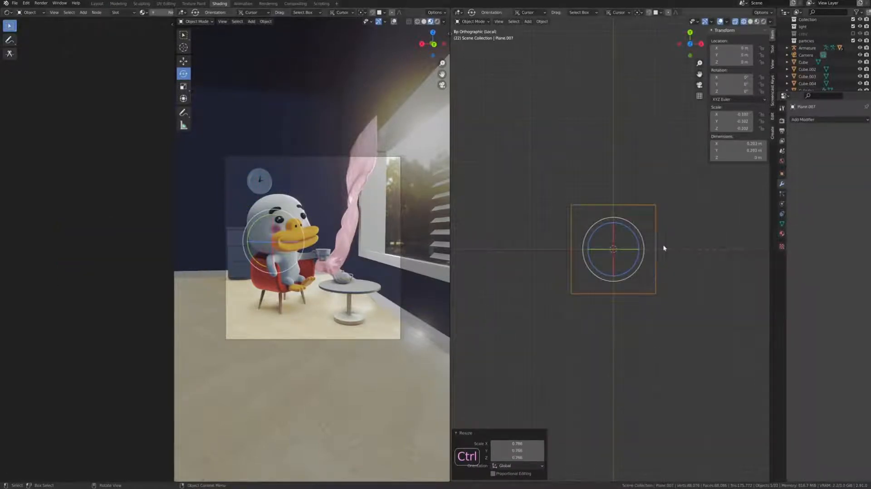
scroll(663, 248, up, 3)
key(s)
key(y)
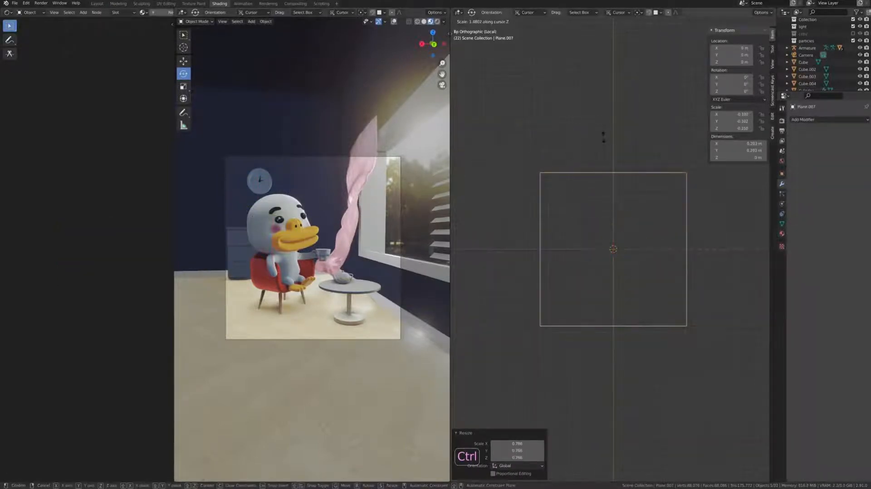
click(601, 165)
Inset the plane's face evenly to form a narrow photo-frame border
key(Tab)
key(i)
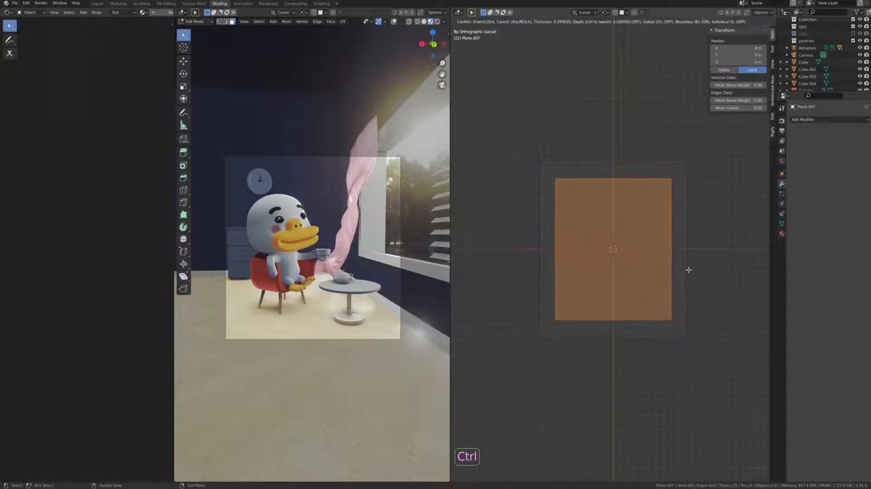
click(684, 268)
Select the four border faces of the plane and extrude them about 0.015 m into a raised frame
key(alt+a)
ctrl+click(666, 167)
ctrl+click(673, 329)
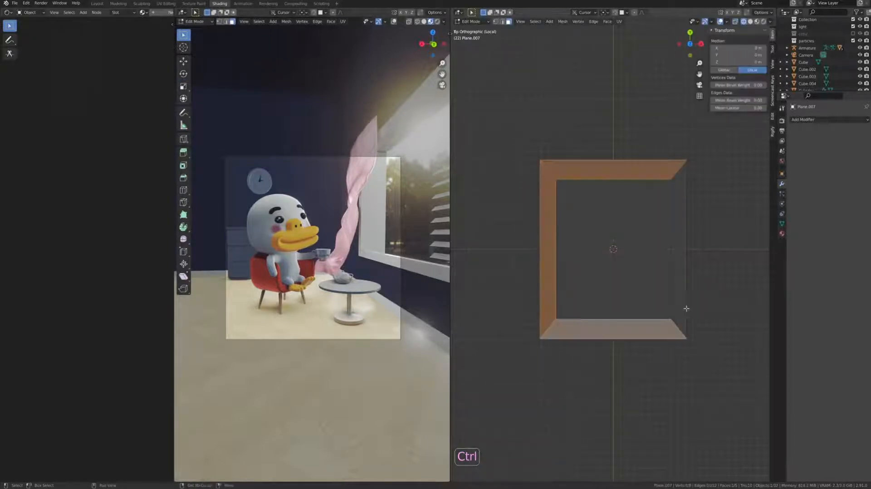
ctrl+click(671, 167)
key(e)
middle_drag(698, 297, 666, 167)
click(705, 219)
key(Tab)
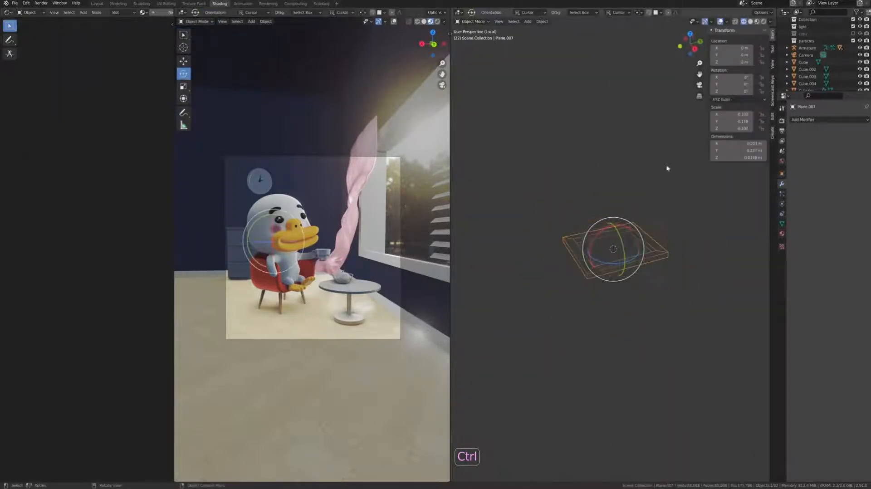
Tilt the photo frame about its X axis to about 64° and undo the extra rotation
drag(593, 240, 571, 261)
drag(592, 247, 537, 309)
key(ctrl+z)
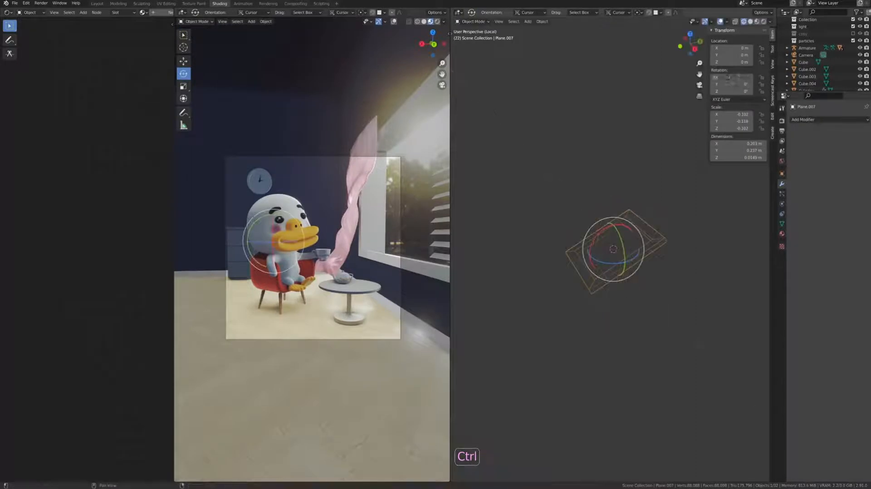
Apply the photo frame's scale and reset its origin
key(ctrl+a)
click(533, 252)
right_click(571, 254)
click(619, 261)
Extrude the photo frame's back face, scale it to about 0.5 and move it down to form a support stand
key(Tab)
key(e)
right_click(659, 322)
middle_drag(659, 322, 626, 307)
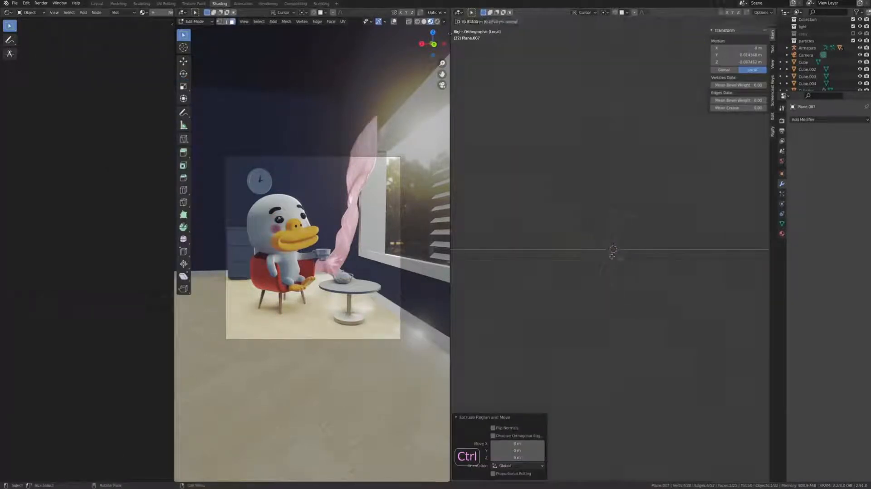
click(643, 318)
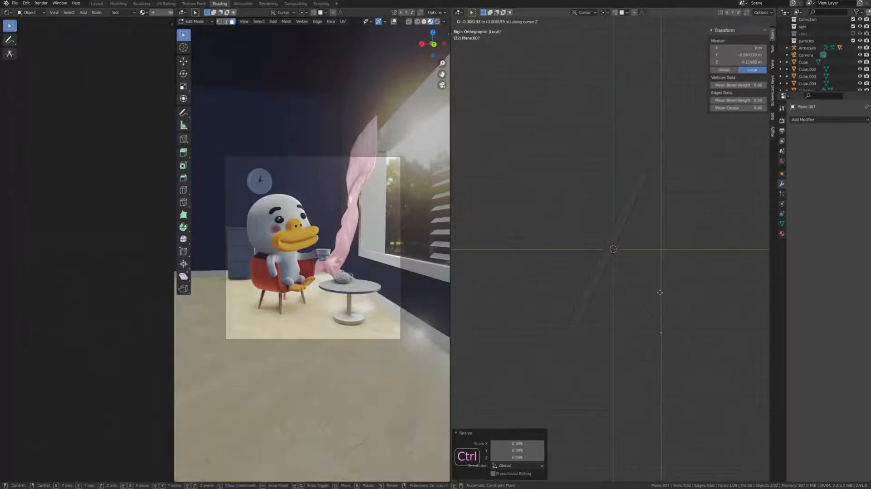
middle_drag(623, 257, 606, 284)
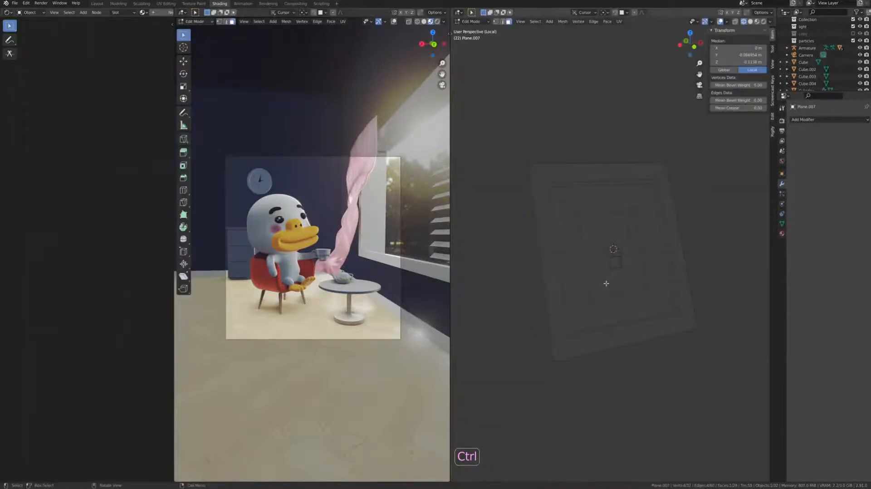
key(Tab)
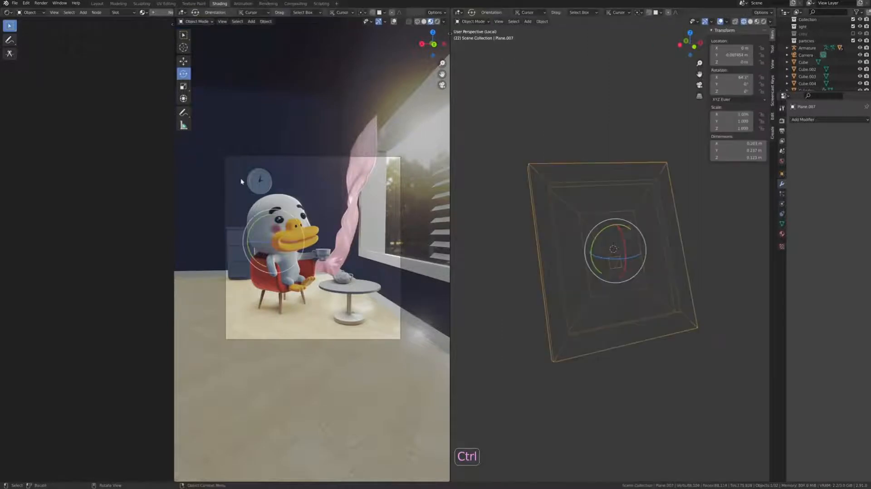
Link the clock body's material to the photo frame and assign the dark Material.008 to an added second slot
shift+click(259, 182)
key(ctrl+l)
click(260, 187)
click(782, 233)
click(867, 120)
click(794, 159)
click(715, 235)
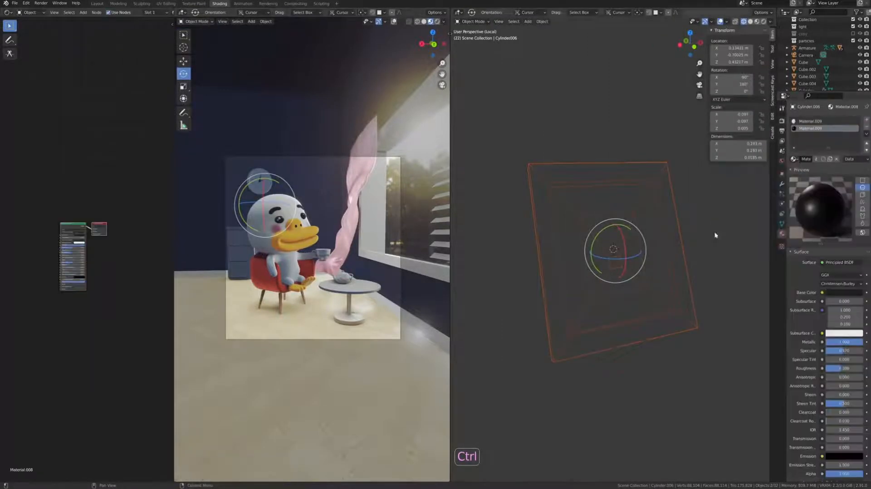
Select the photo frame's border faces and give them the dark Material.008 through a second material slot
key(Tab)
alt+click(538, 175)
key(ctrl+KP_Add)
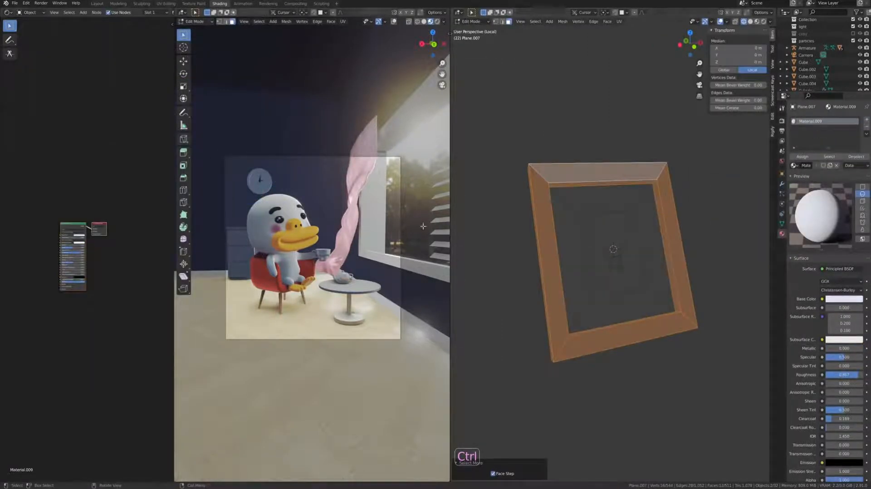
click(866, 120)
click(794, 168)
click(726, 244)
click(806, 122)
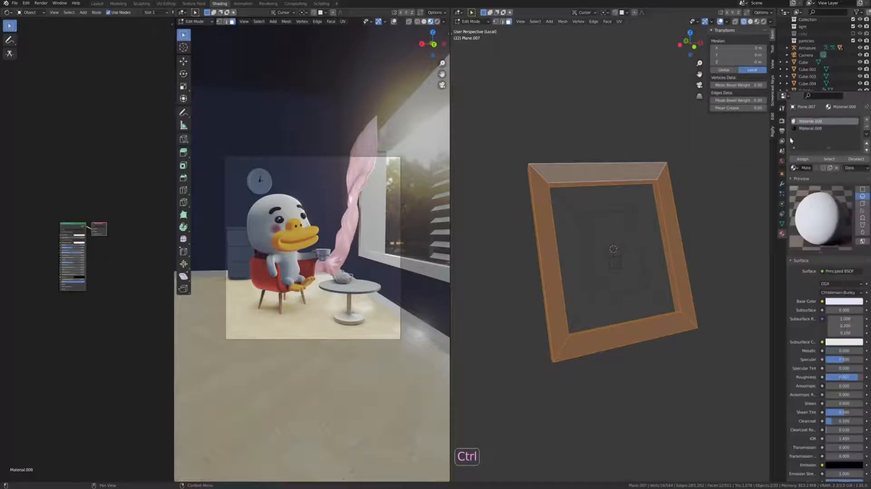
Select the edge loop of the open hole on the photo frame's back stand and fill it with a face
key(Tab)
key(shift+z)
middle_drag(600, 285, 585, 302)
key(Tab)
scroll(590, 308, up, 4)
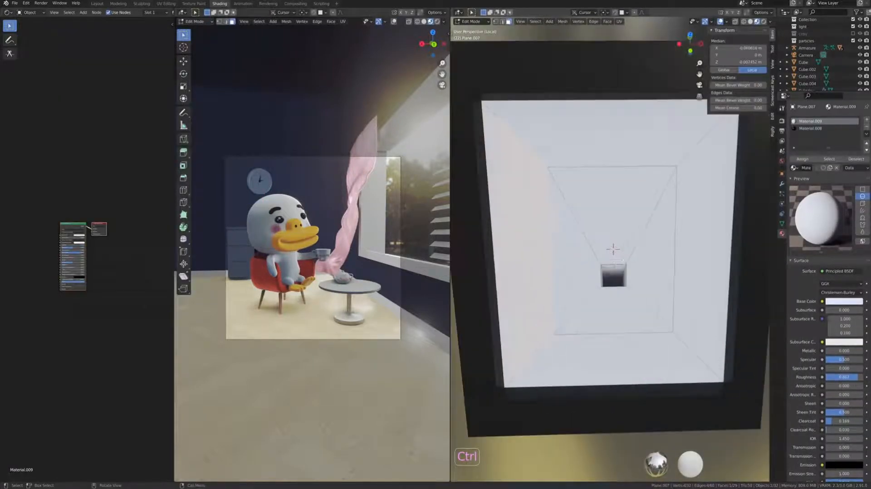
alt+click(621, 334)
alt+click(613, 249)
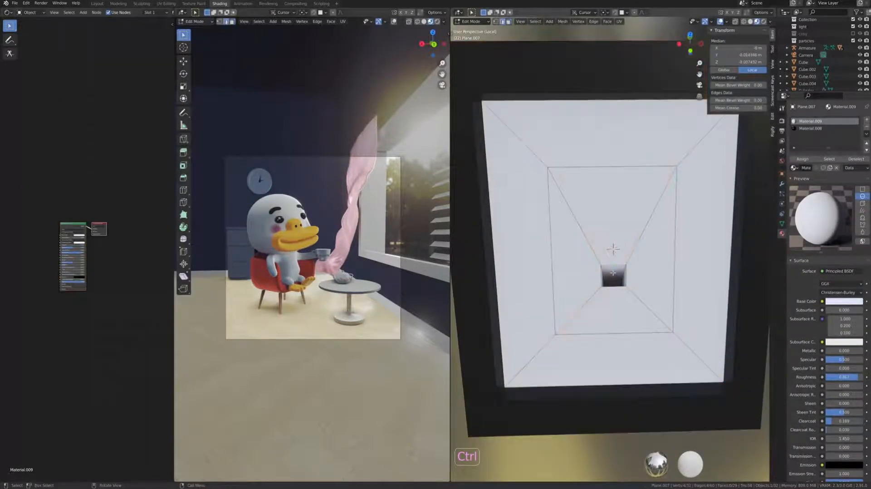
key(f)
key(Tab)
Leave local view and reposition the photo frame on top of the chest of drawers
middle_drag(613, 249, 614, 249)
key(slash)
key(g)
click(598, 360)
middle_drag(598, 360, 623, 363)
Duplicate the photo frame beside the original and scale the copy down
scroll(623, 358, up, 2)
key(shift+d)
key(x)
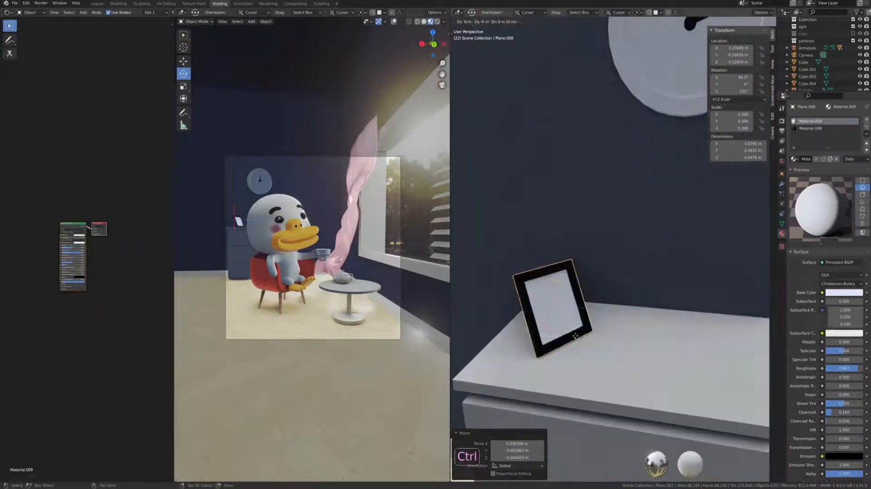
click(676, 354)
key(s)
click(636, 323)
Adjust the small frame's height on the chest of drawers and refine its scale to about 0.16
middle_drag(636, 323, 628, 315)
key(g)
key(z)
click(626, 359)
key(s)
click(627, 361)
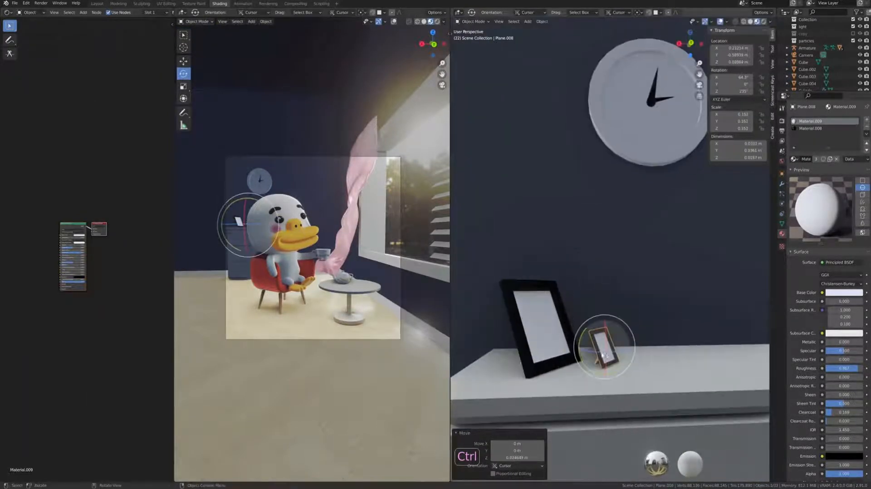
Rotate the small photo frame about the Z axis so it faces a different direction from the large one
key(r)
key(z)
click(588, 351)
key(r)
key(z)
click(587, 352)
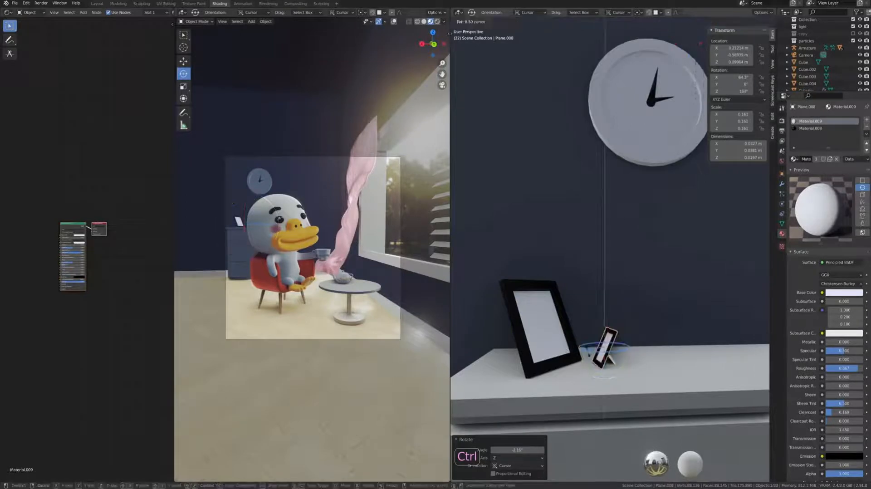
click(589, 351)
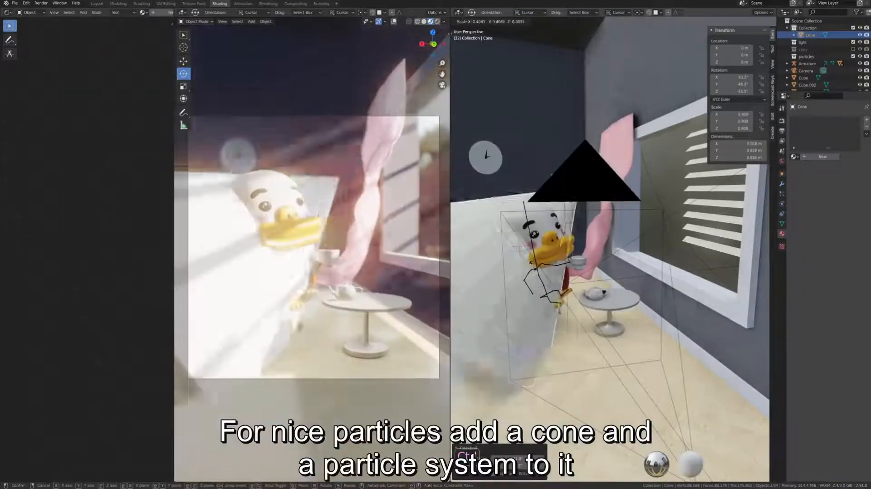
Scale the new cone down to about 0.25 and position it with its tip at the window
click(530, 262)
middle_drag(531, 263, 635, 282)
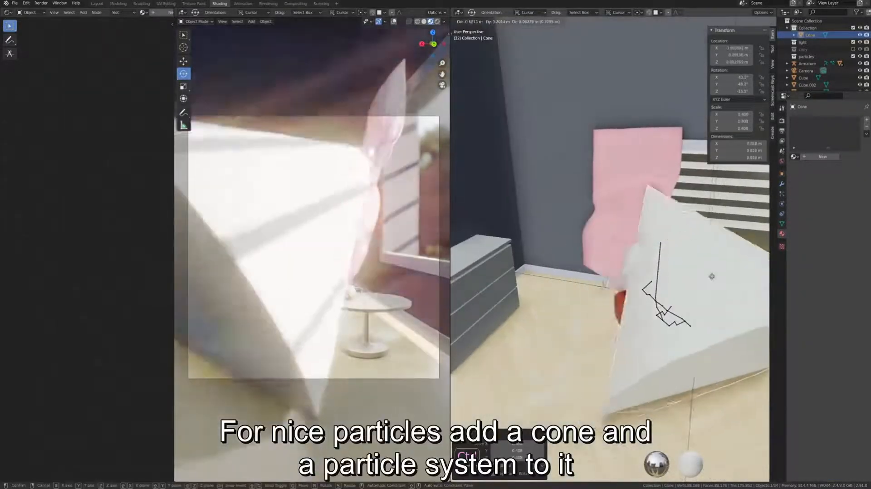
key(g)
click(709, 217)
key(s)
click(708, 236)
middle_drag(708, 236, 635, 227)
key(g)
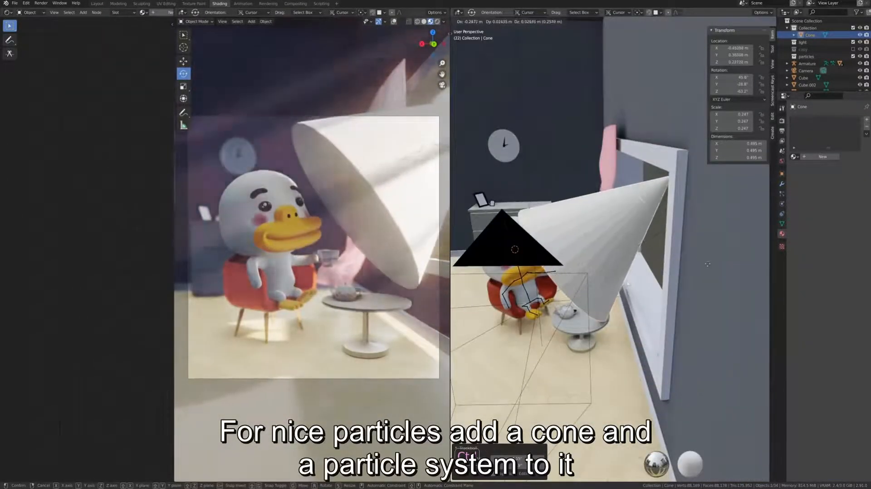
click(693, 258)
middle_drag(693, 257, 726, 218)
Move the cone's base face out over the duck and enlarge it about 1.6 times
key(Tab)
click(671, 199)
middle_drag(671, 199, 621, 272)
key(g)
click(585, 286)
key(s)
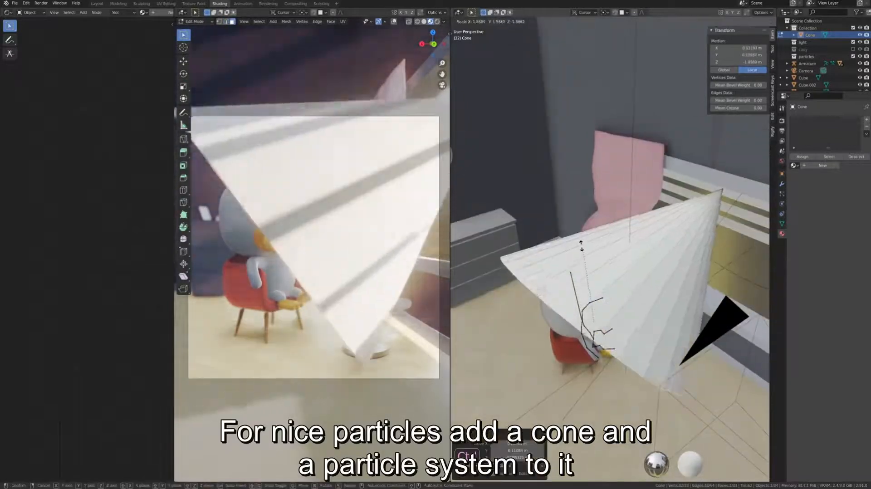
click(579, 247)
key(g)
click(567, 340)
key(Tab)
Add a Hair particle system to the cone and turn off Show Emitter for the viewport display
click(781, 194)
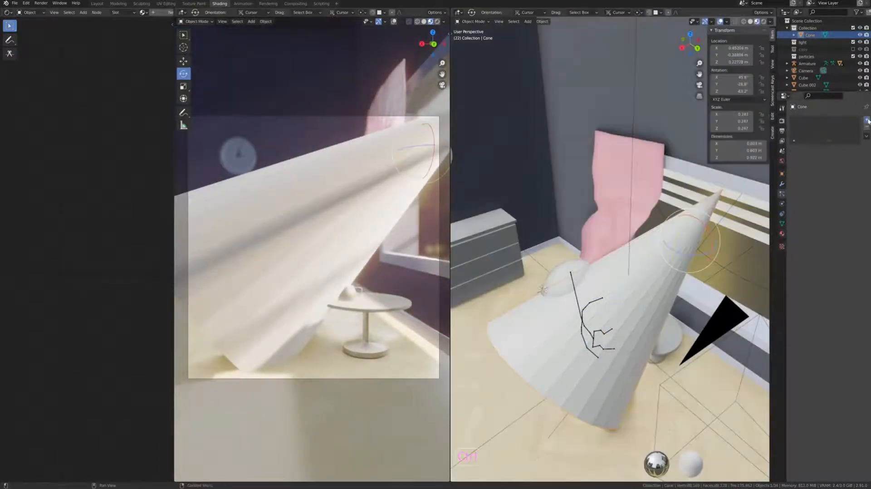
click(866, 119)
click(847, 157)
scroll(808, 290, down, 6)
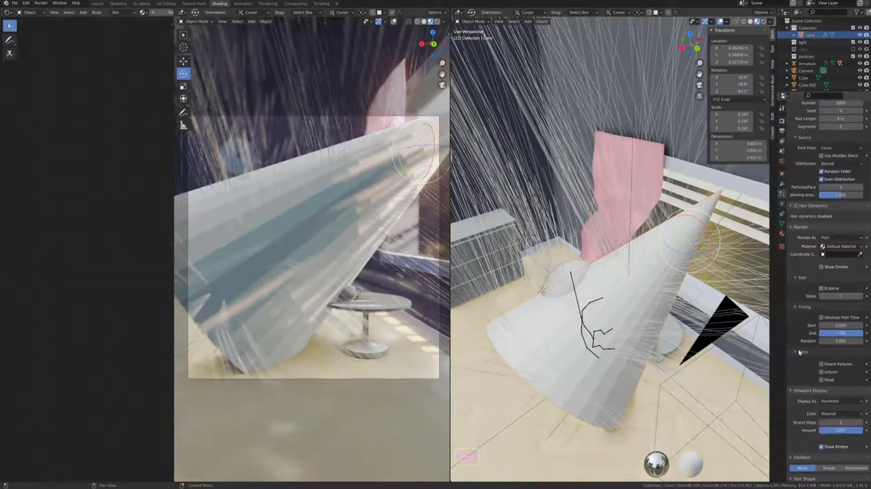
scroll(800, 353, down, 7)
click(821, 315)
scroll(815, 300, up, 4)
Add an icosphere, scale it down to a tiny size and move it near the window
key(shift+a)
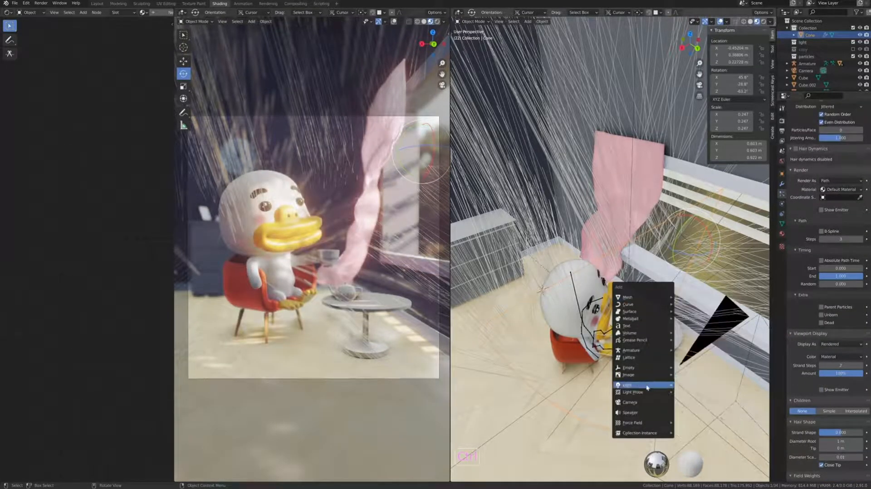
click(698, 330)
key(s)
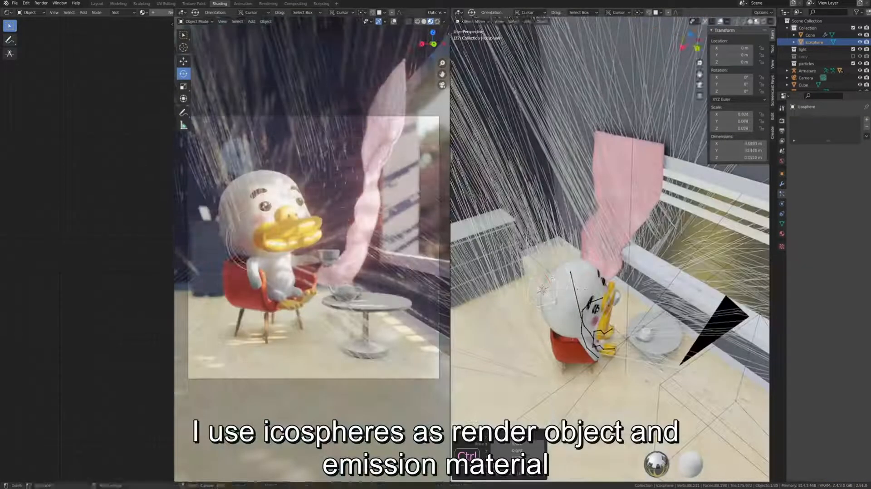
click(552, 279)
key(g)
click(696, 240)
Set the cone's particles to render as Object with Icosphere as the instance object
click(810, 34)
click(840, 323)
click(831, 347)
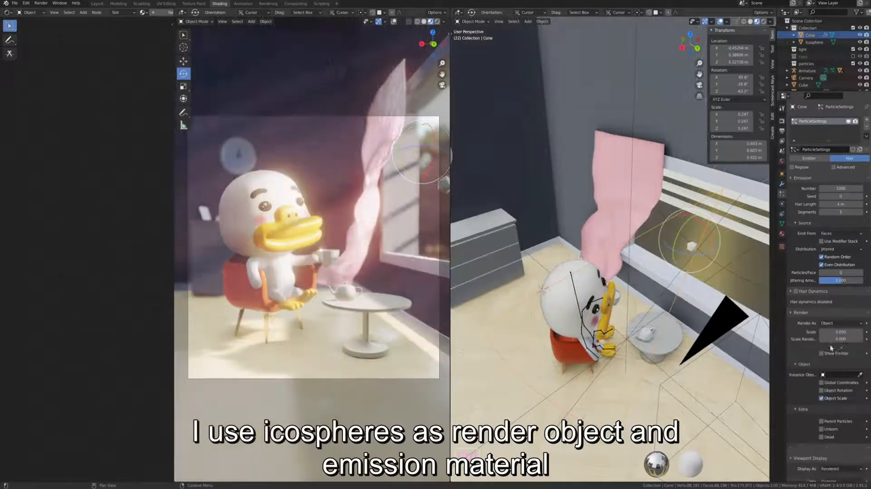
Flatten the cone's tilted base face by scaling it to 0 along one axis in the back view
middle_drag(674, 237, 658, 226)
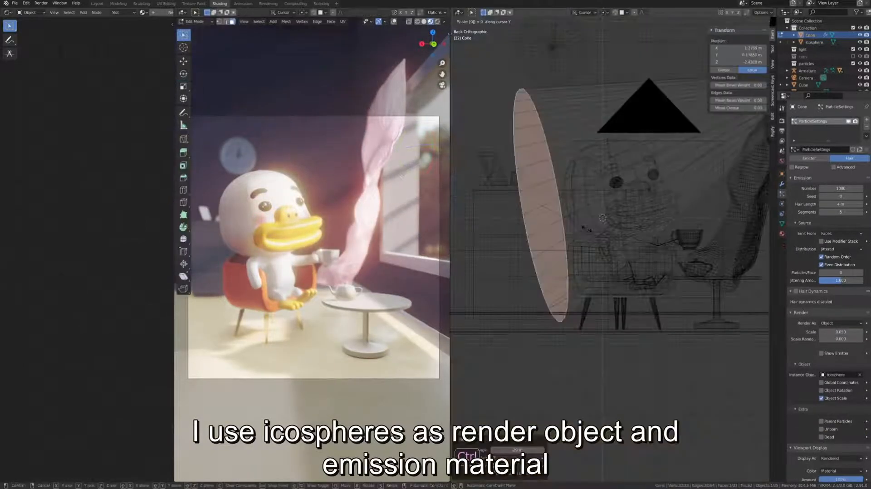
shift+middle_drag(667, 153, 666, 174)
scroll(666, 173, down, 2)
click(589, 174)
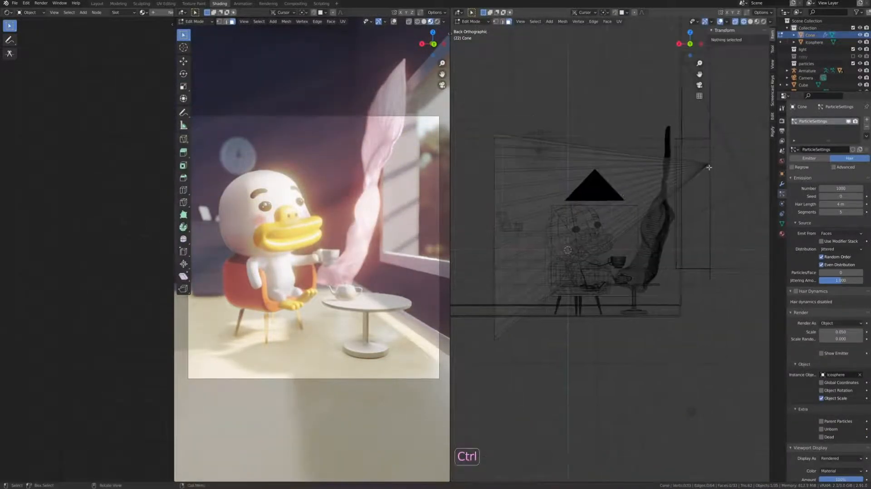
Move the cone's tip far outside the window and reposition its base behind the duck
key(g)
click(663, 195)
scroll(661, 198, down, 2)
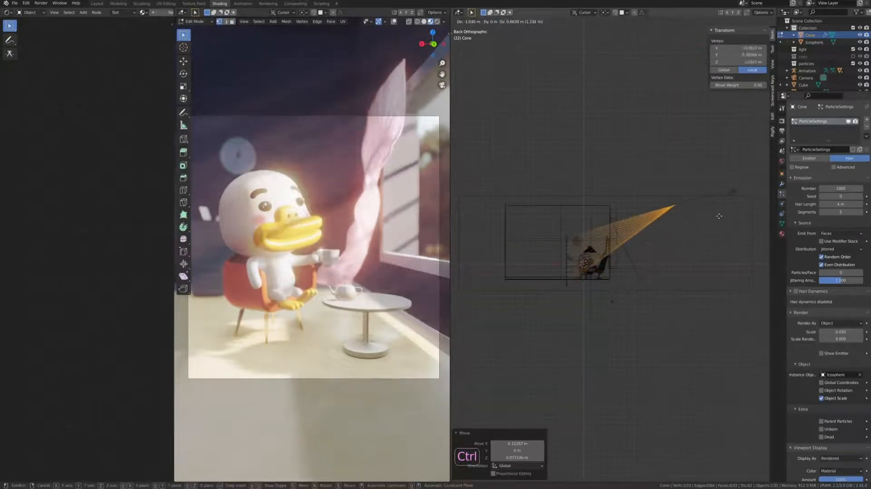
ctrl+click(659, 233)
key(g)
click(539, 371)
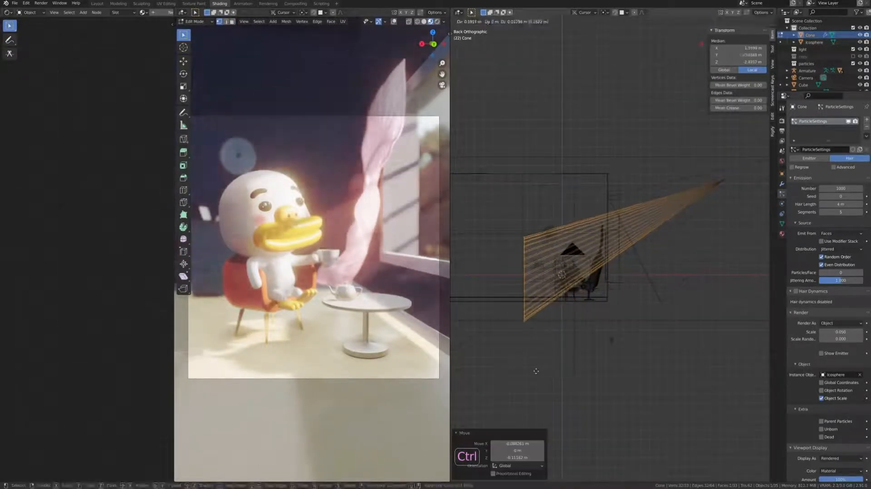
Show the camera view in wireframe, and reposition and resize the cone's base to cover the framed area
click(423, 21)
click(417, 21)
key(Tab)
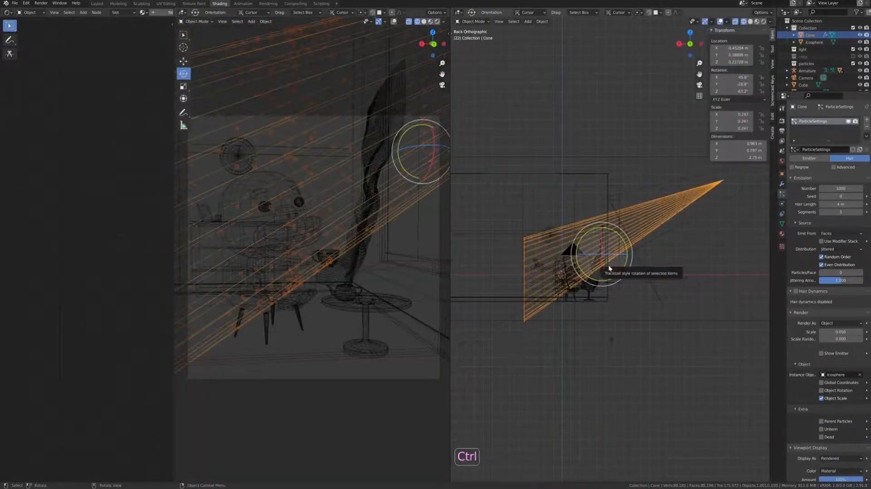
key(Tab)
drag(509, 210, 550, 336)
key(g)
click(590, 362)
key(s)
click(609, 387)
key(g)
click(595, 387)
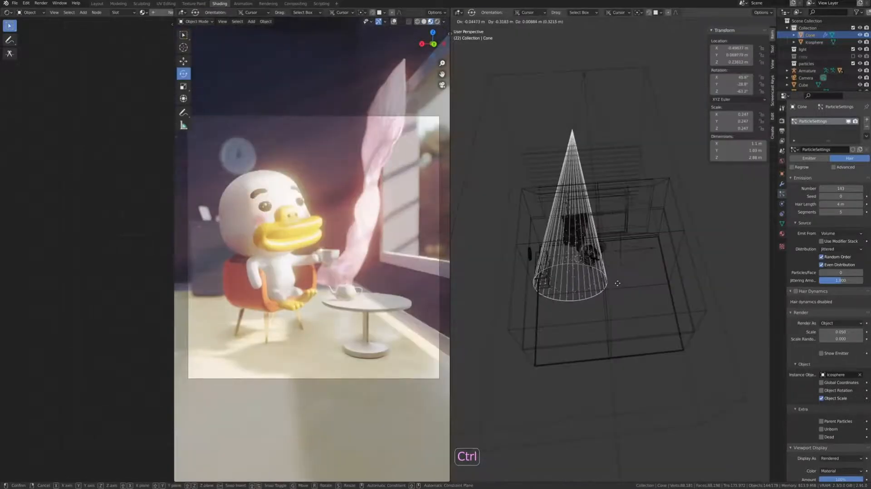
Rotate the cone about the Z axis and move it so it runs from outside the window across the duck
key(r)
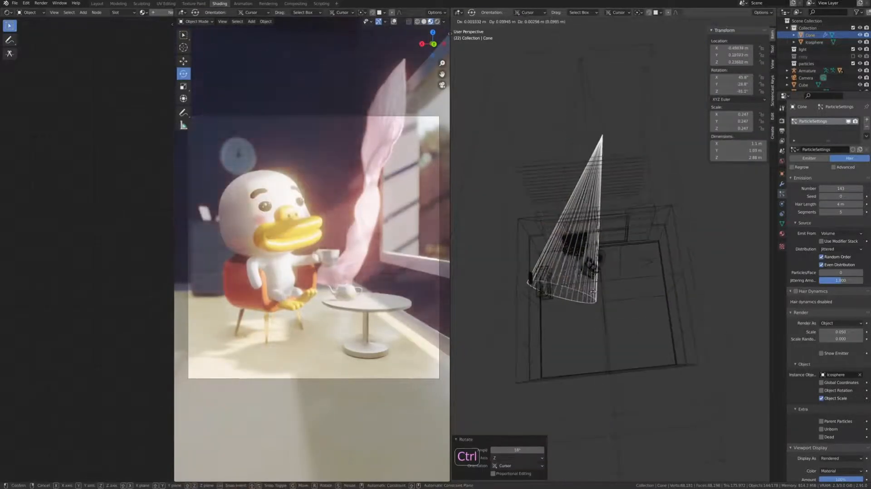
click(594, 295)
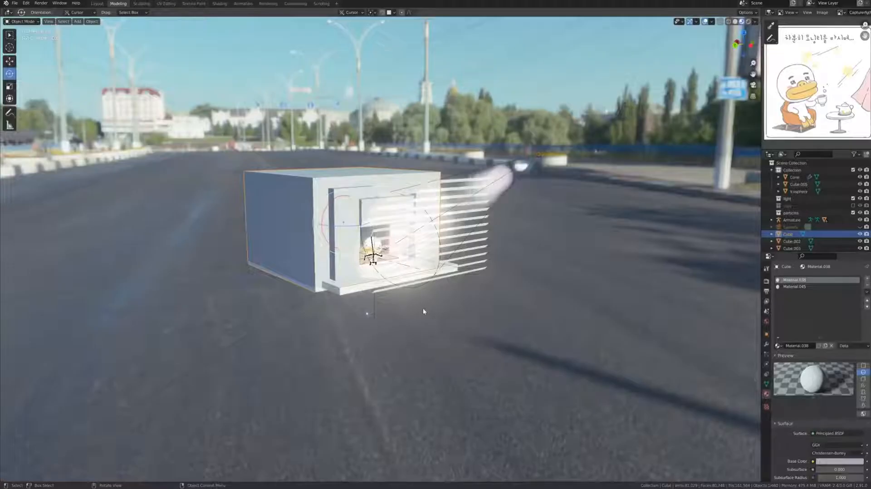
Examine the finished room up close, including the duck, teacup, teapot, curtain and floating particles
scroll(423, 308, up, 5)
middle_drag(337, 343, 368, 328)
scroll(340, 335, up, 3)
scroll(384, 335, up, 1)
scroll(383, 335, up, 2)
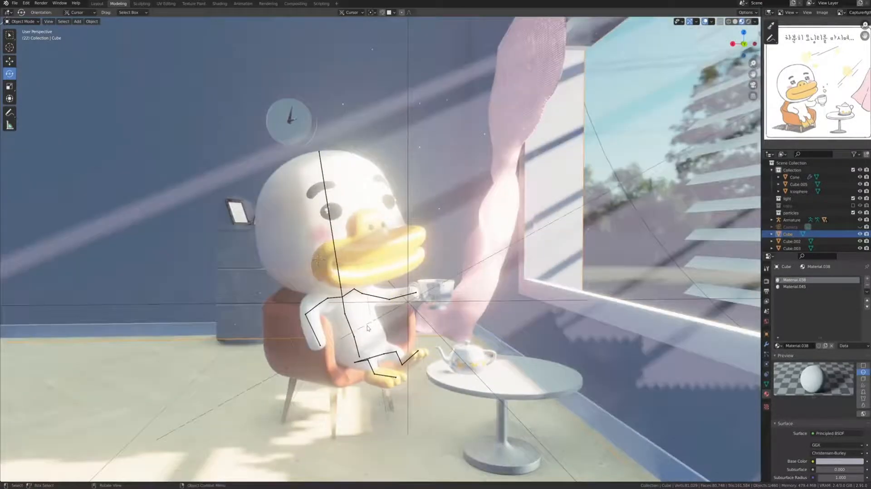
scroll(368, 327, up, 2)
scroll(517, 409, up, 3)
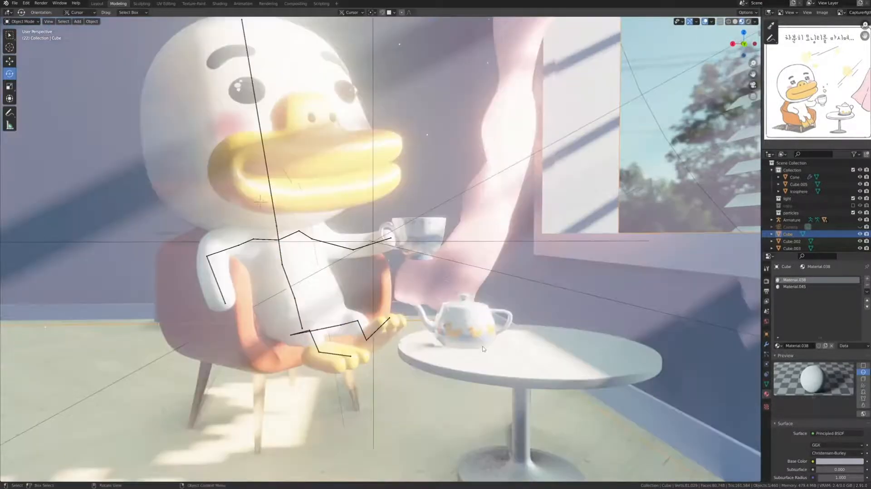
scroll(483, 349, down, 2)
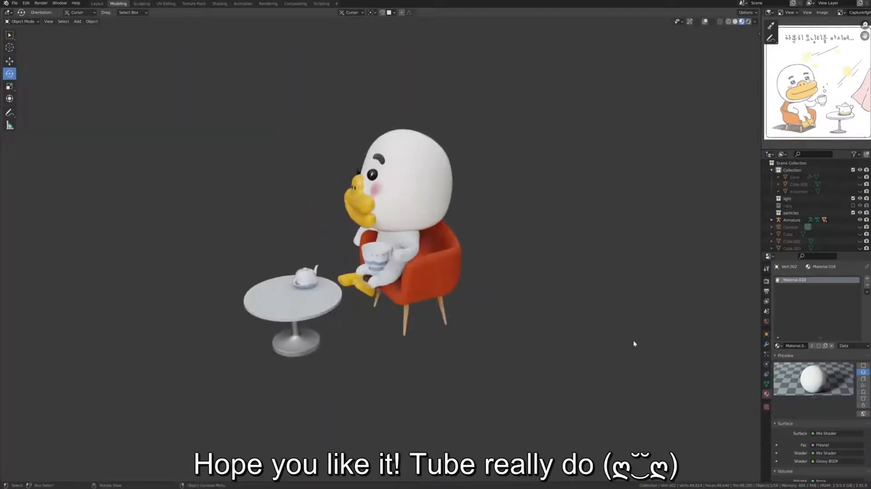
Examine the isolated duck, armchair, table and tea set from several sides in shaded and wireframe display
middle_drag(546, 340, 460, 343)
middle_drag(594, 344, 520, 339)
key(z)
mouse_move(651, 287)
middle_down()
mouse_move(604, 275)
mouse_move(659, 252)
middle_up()
key(shift+z)
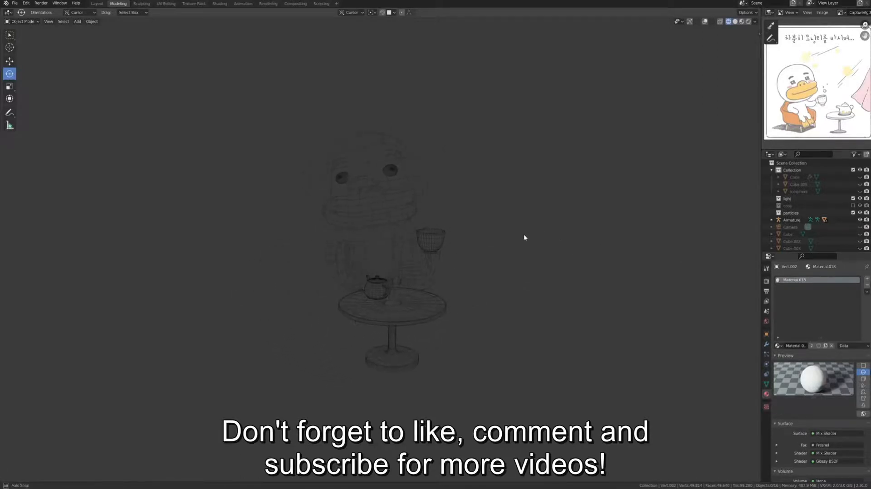
click(443, 256)
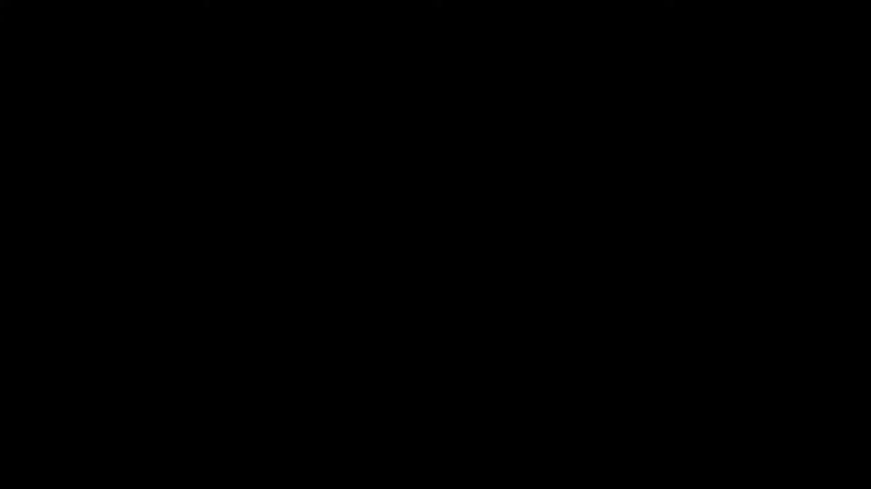